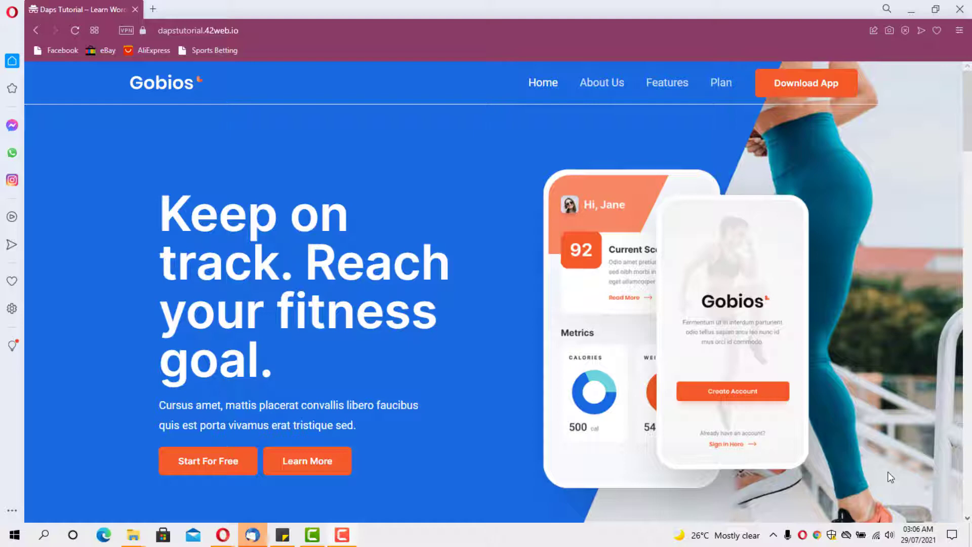
Step: Scroll down and back up through the Gobios site's home page
scroll(491, 160, down, 10)
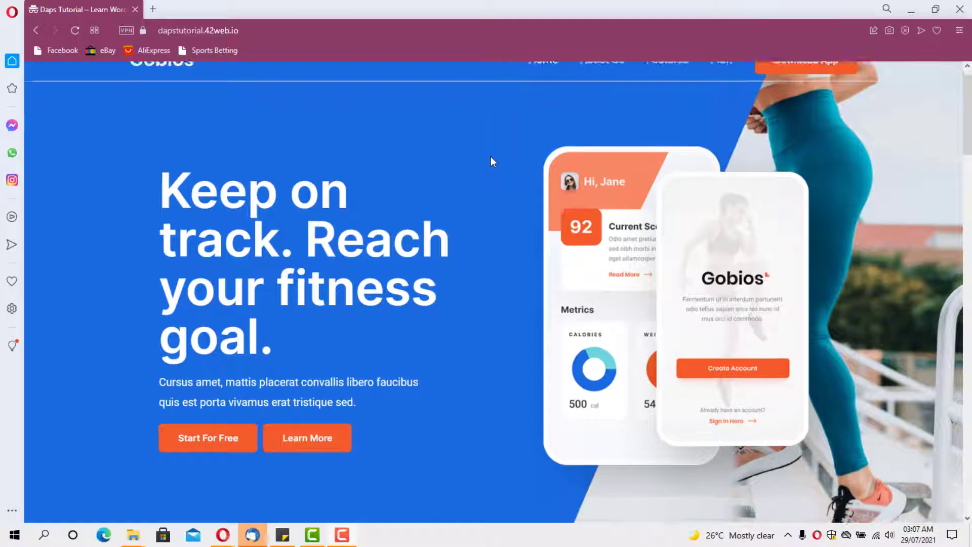
scroll(493, 160, down, 8)
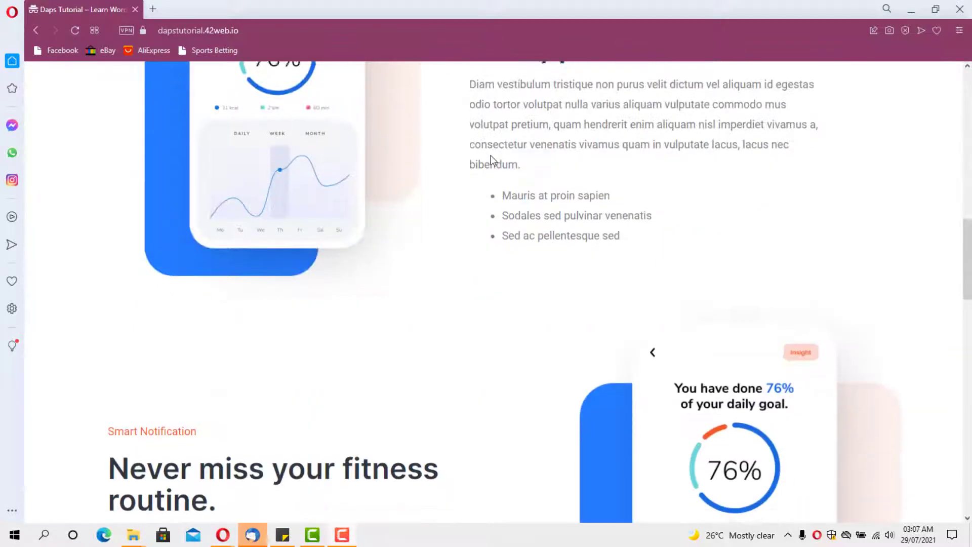
scroll(493, 160, down, 2)
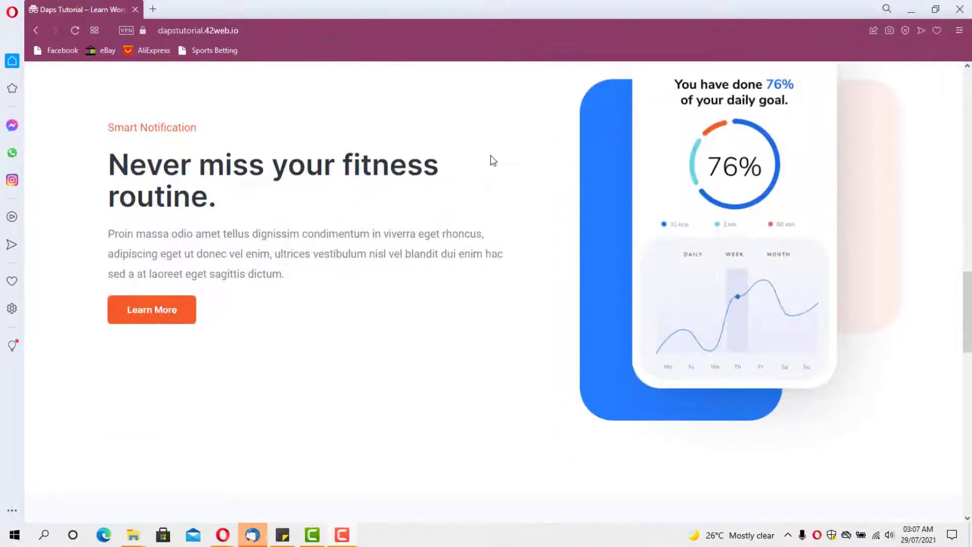
scroll(493, 161, down, 12)
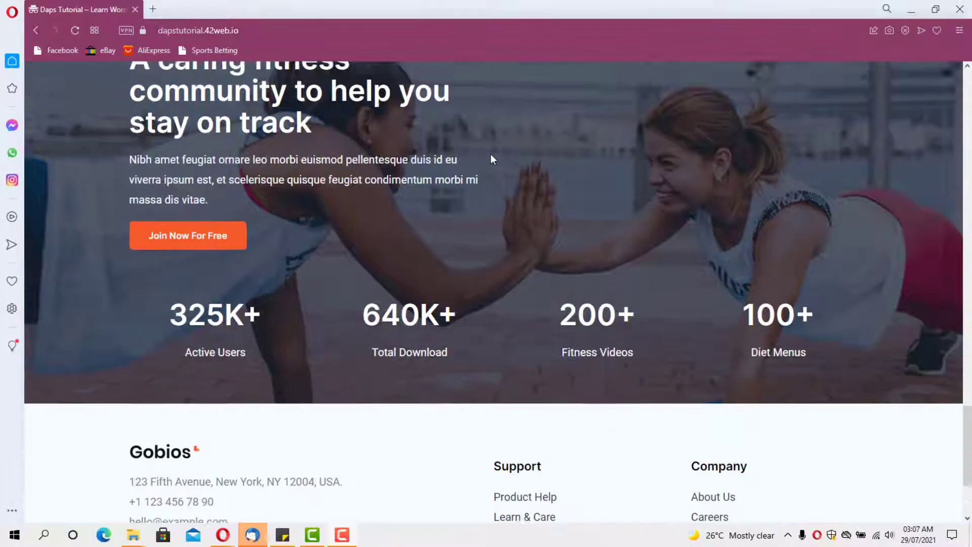
scroll(491, 159, down, 3)
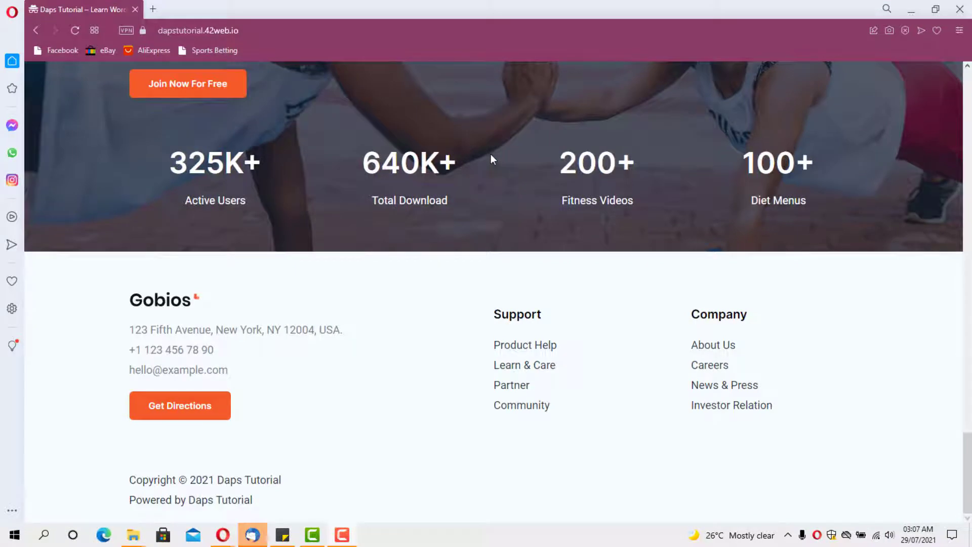
scroll(491, 159, up, 15)
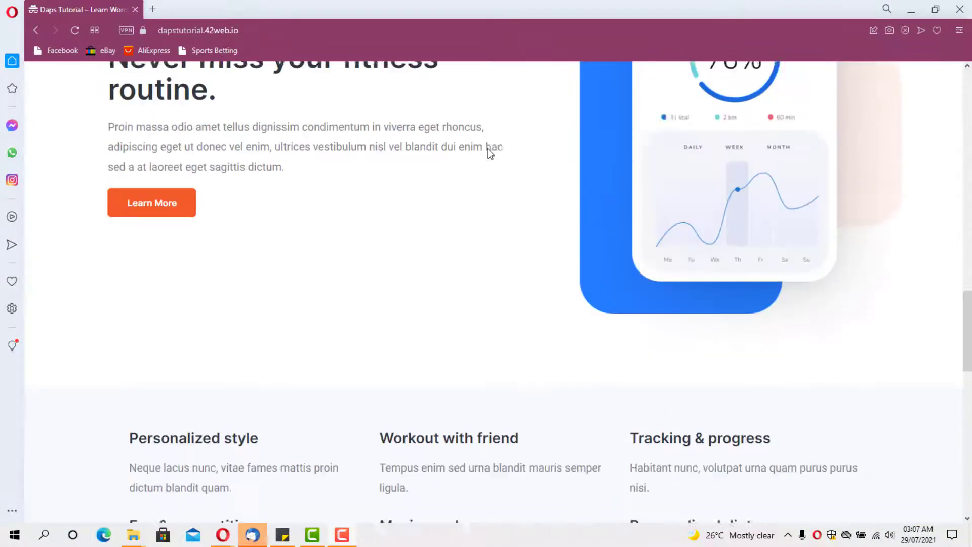
scroll(489, 151, up, 12)
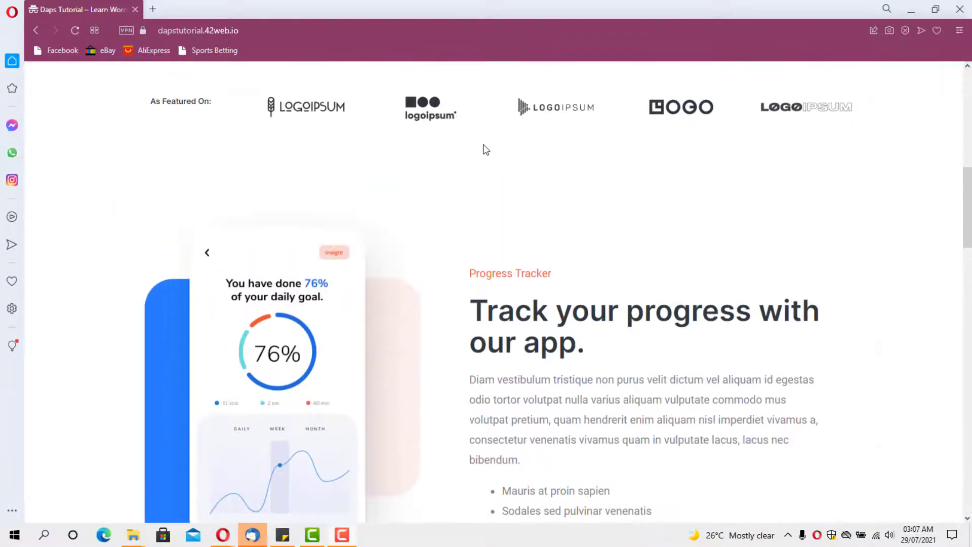
scroll(484, 147, up, 8)
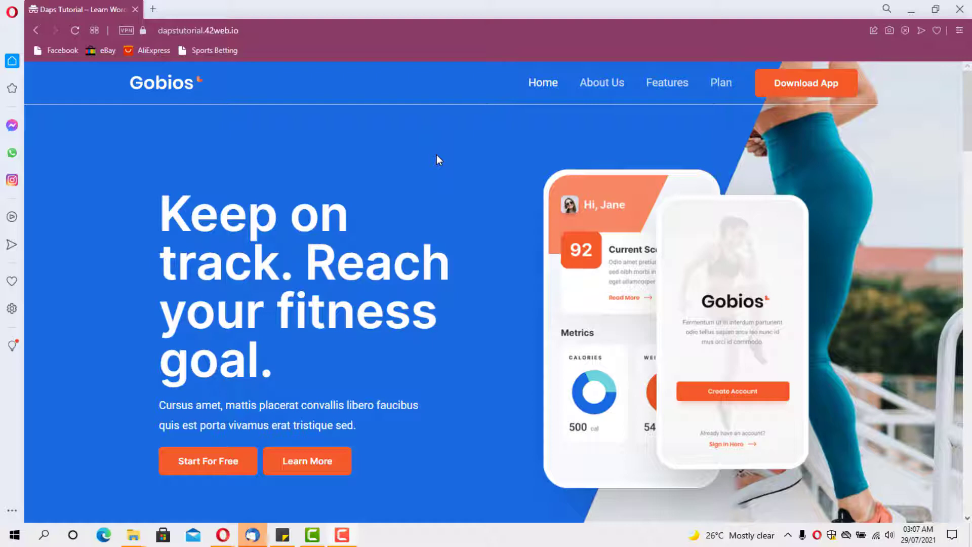
Step: Open the About Us page and scroll through its sections and team members
click(586, 85)
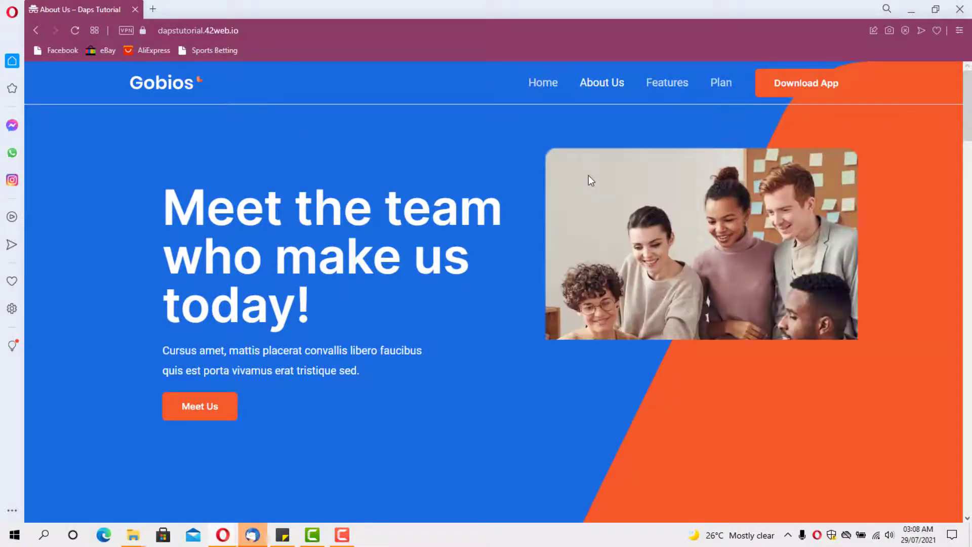
scroll(589, 177, down, 15)
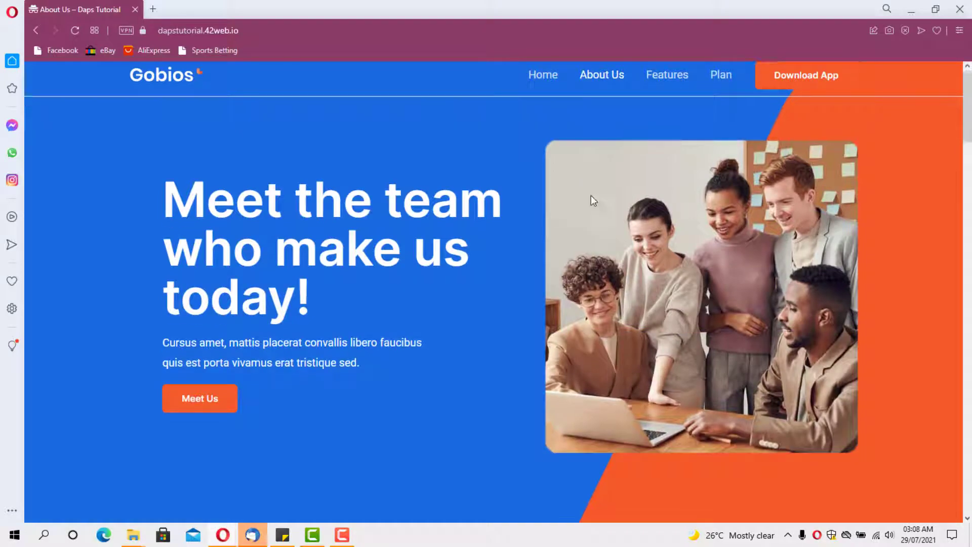
scroll(590, 192, down, 15)
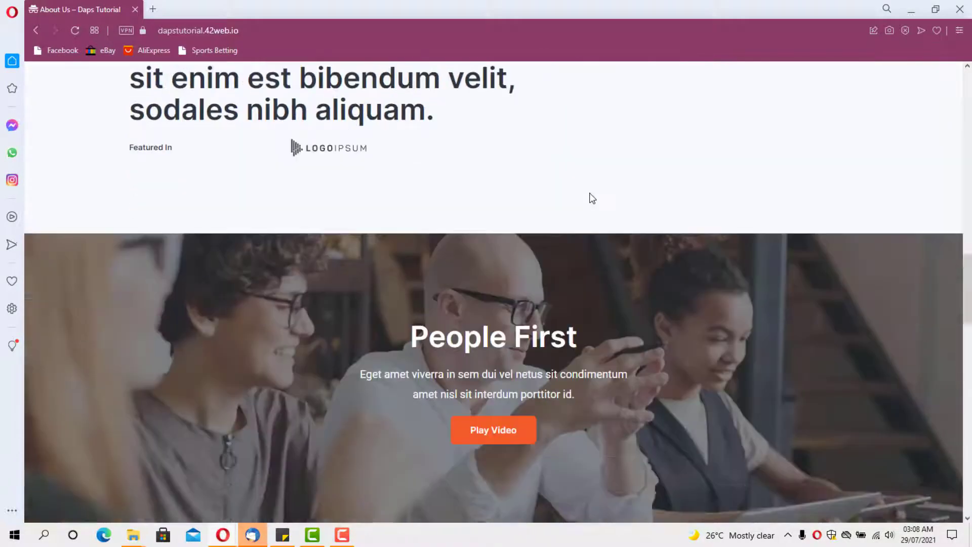
scroll(592, 197, down, 10)
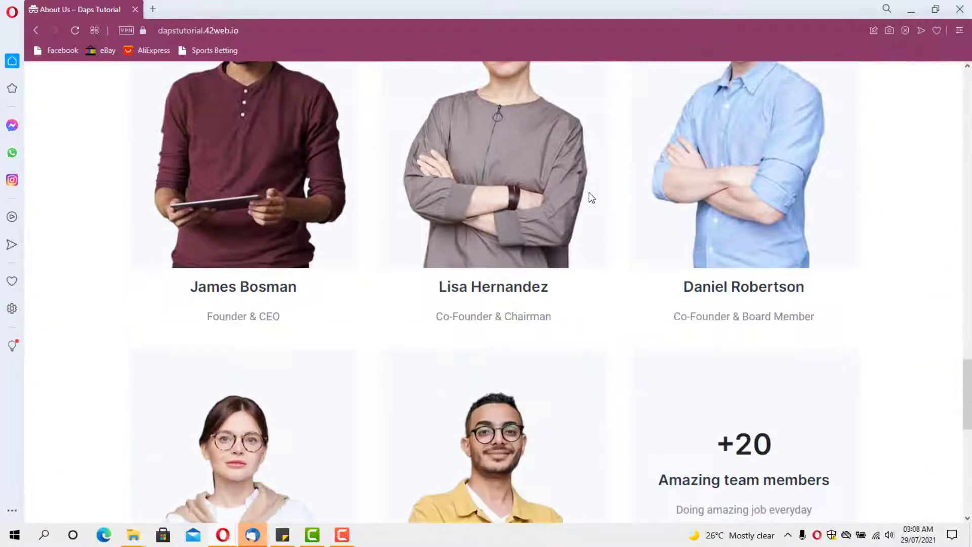
scroll(591, 198, down, 3)
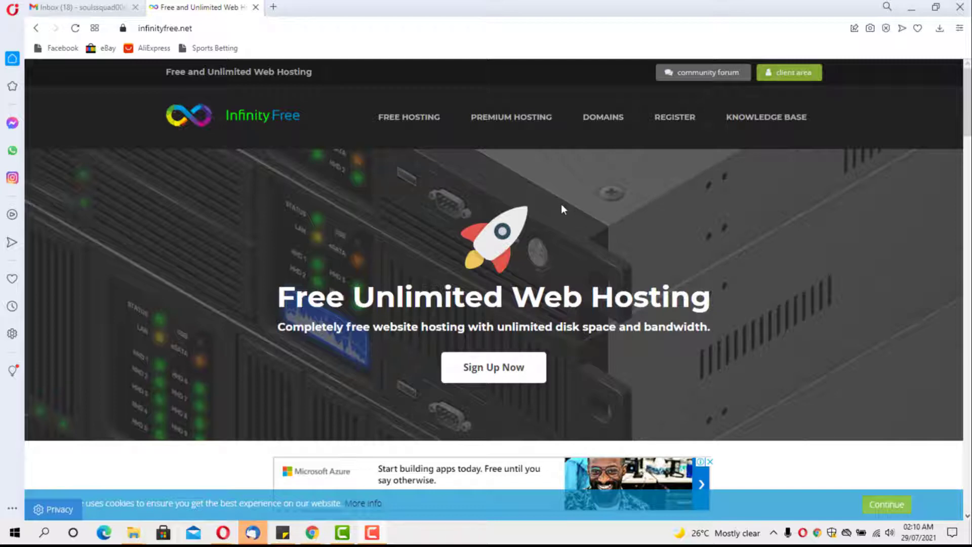
Step: Start the free sign-up and enter the account email, password and password confirmation
click(469, 371)
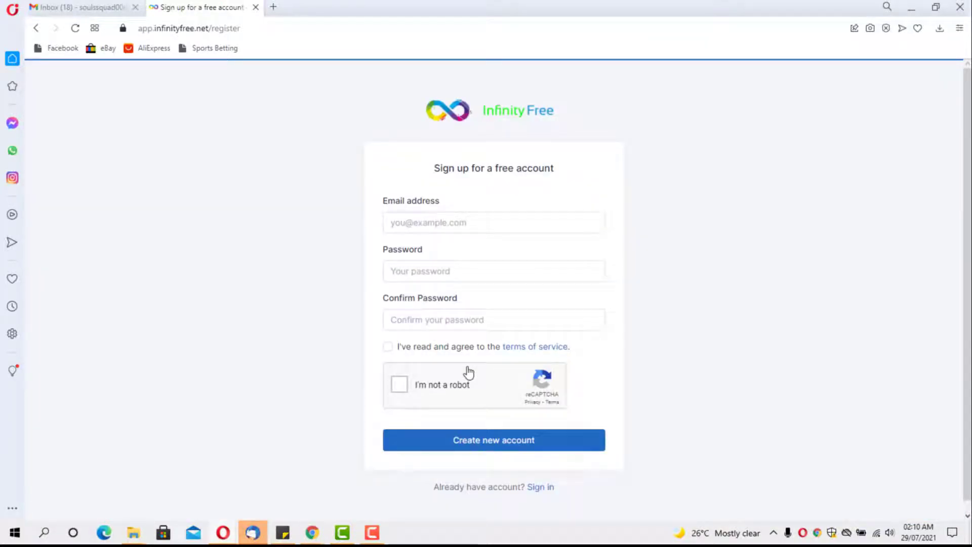
click(388, 221)
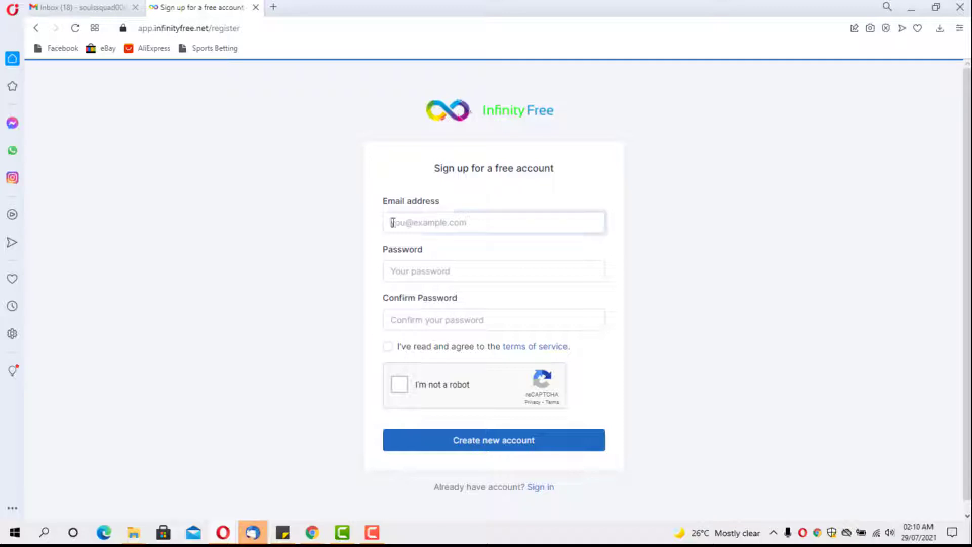
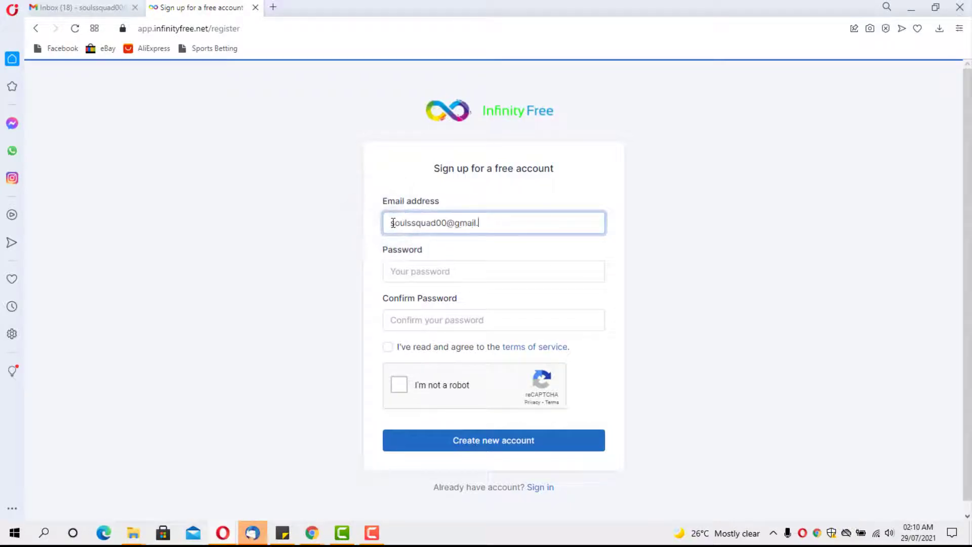
key(Tab)
text(••••••••••••••••)
key(Tab)
text(••••••••••••••••)
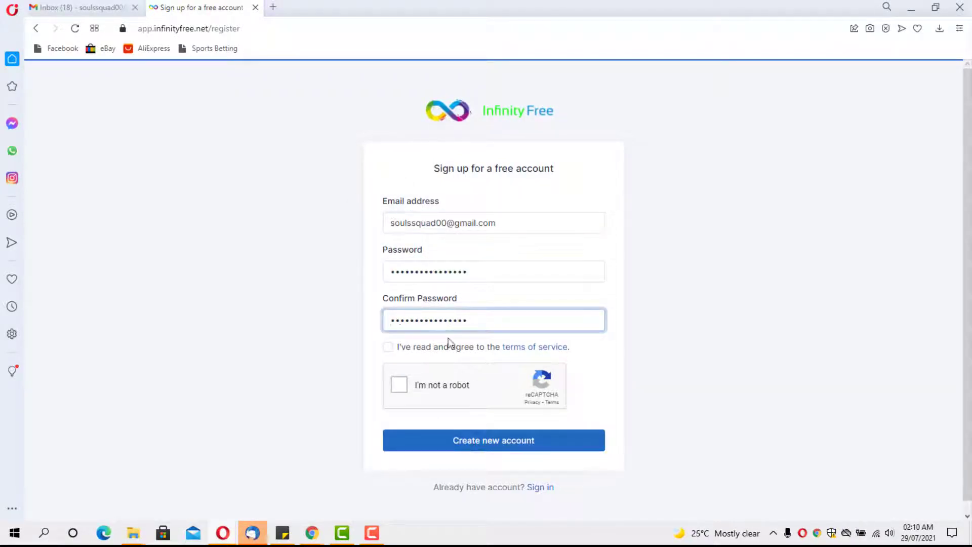
Step: Pass the reCAPTCHA, agree to the terms and create the new account
click(399, 385)
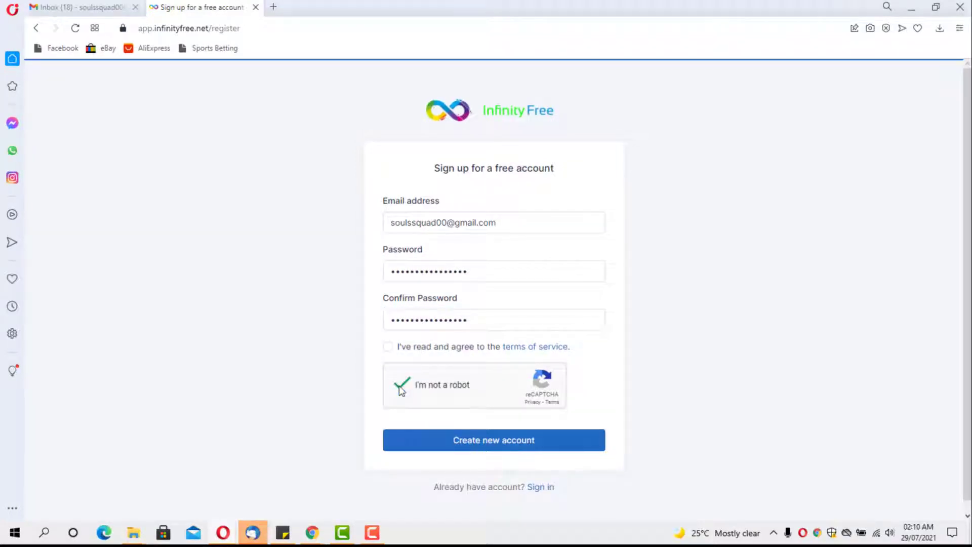
click(389, 347)
click(512, 440)
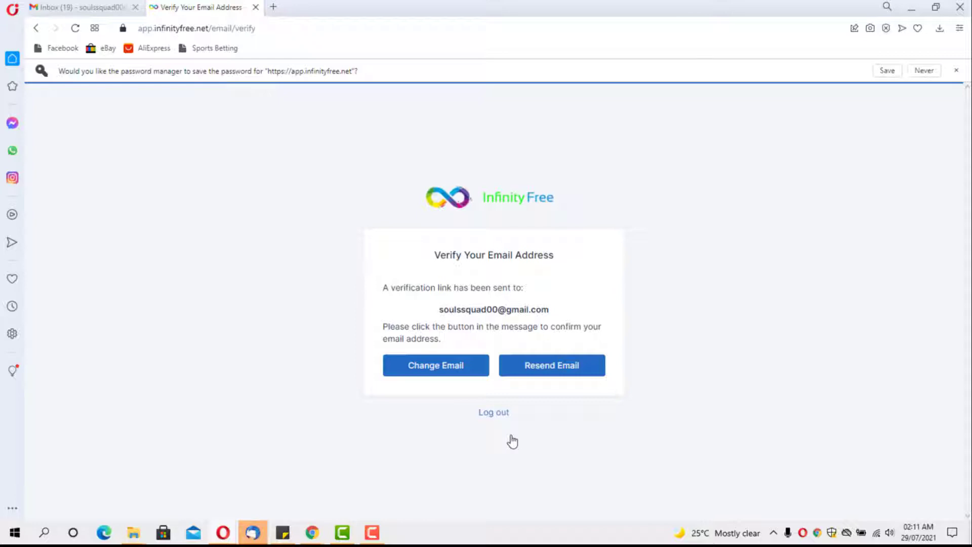
Step: Verify the email from InfinityFree's Gmail message and accept the privacy consent notice
click(956, 70)
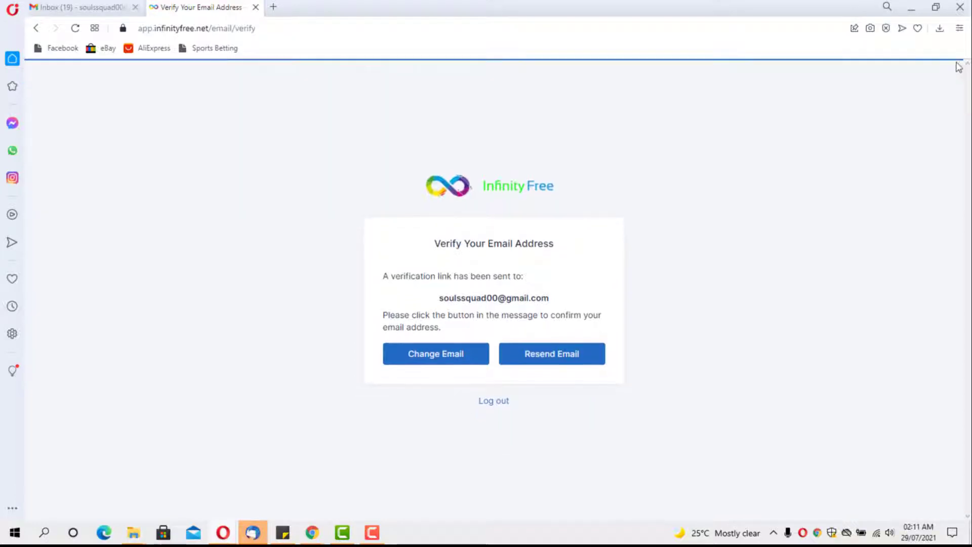
click(71, 7)
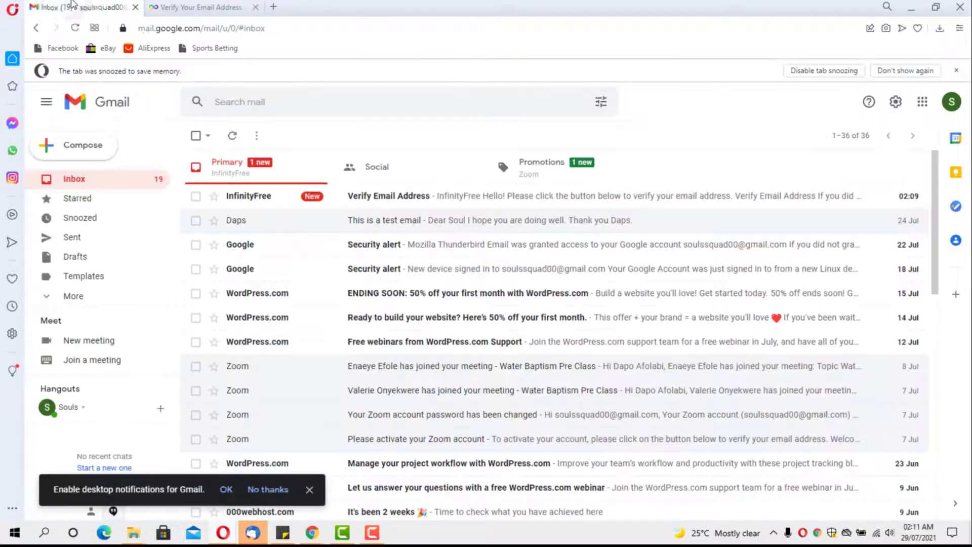
click(388, 196)
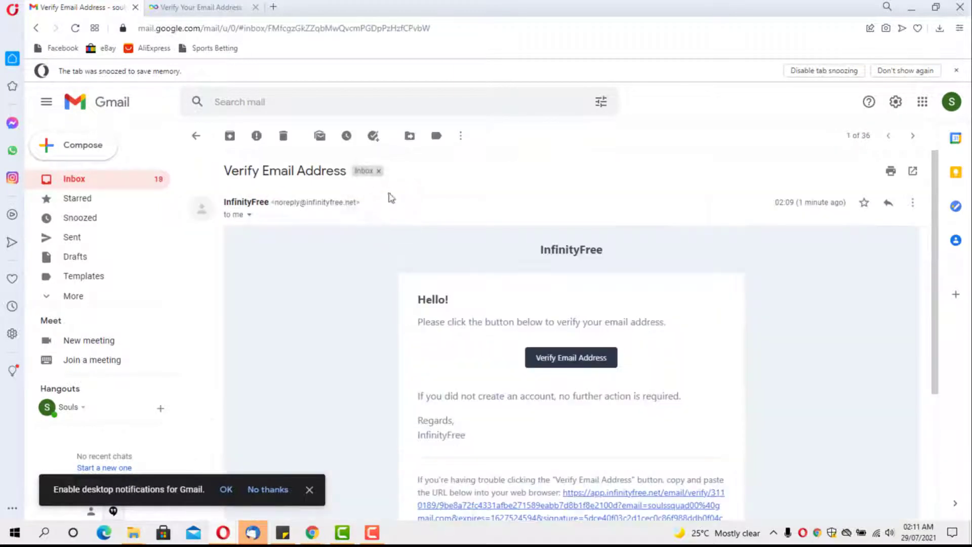
click(550, 357)
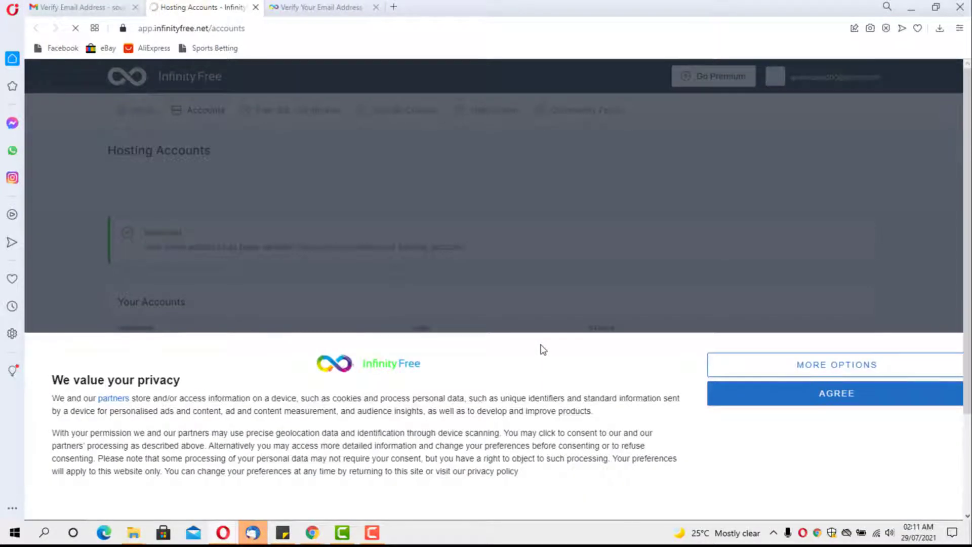
click(753, 398)
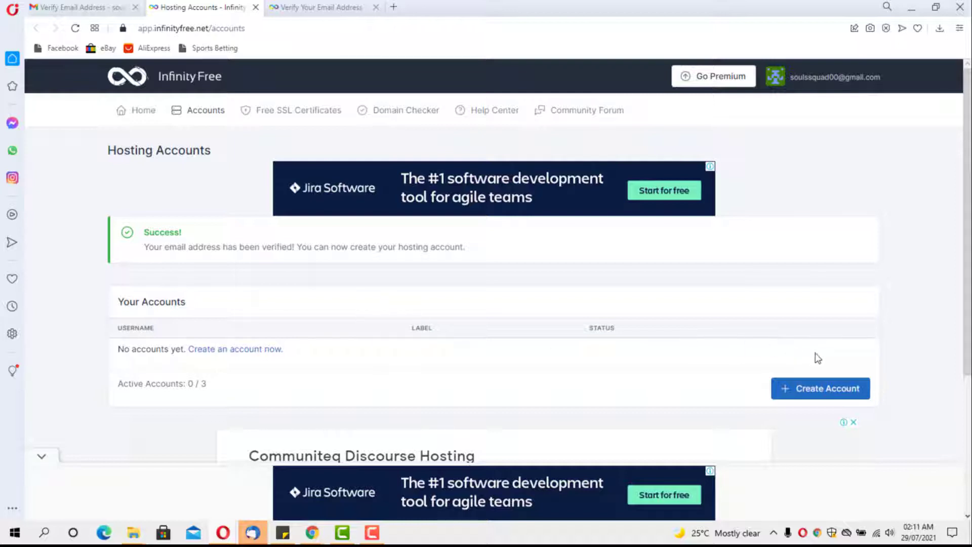
Step: Start a new hosting account and confirm dapstutorial.42web.io is available
click(823, 390)
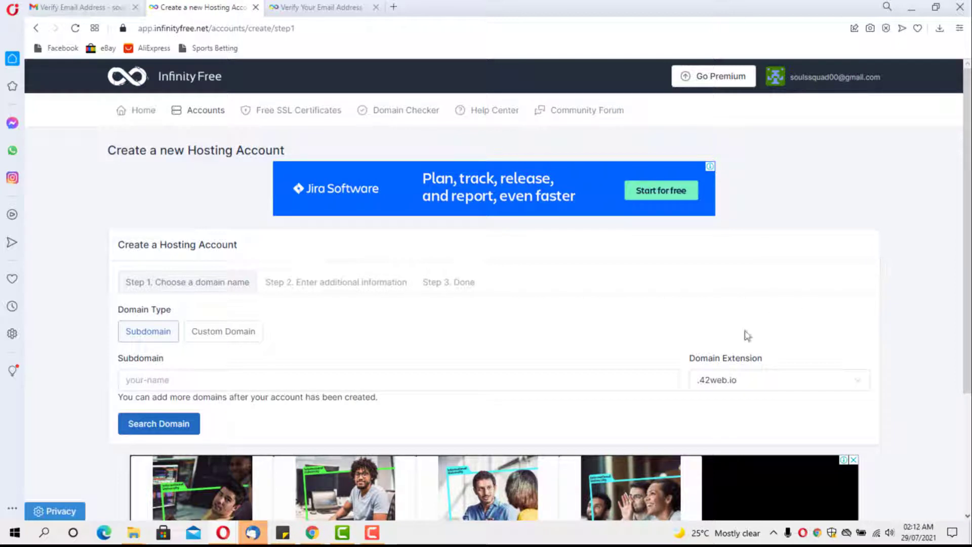
click(229, 380)
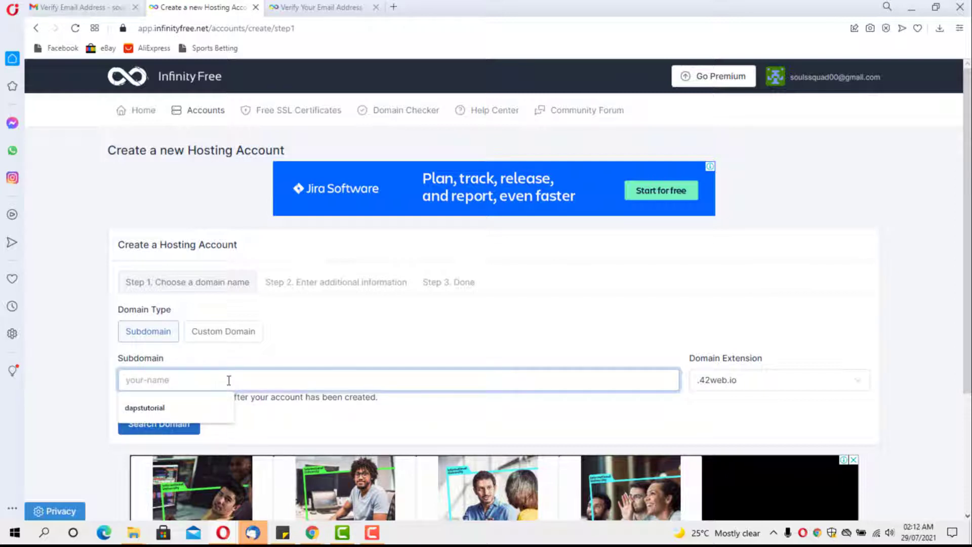
click(148, 409)
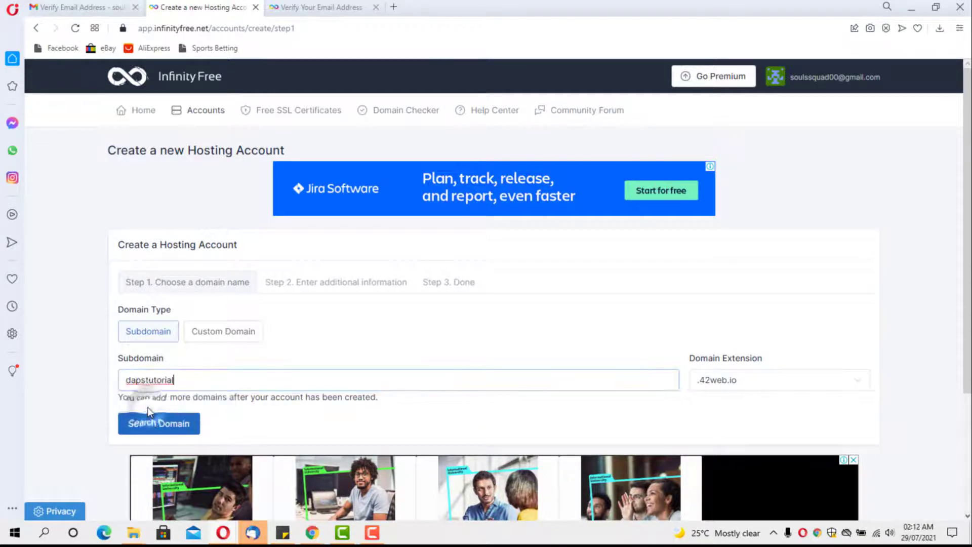
click(742, 380)
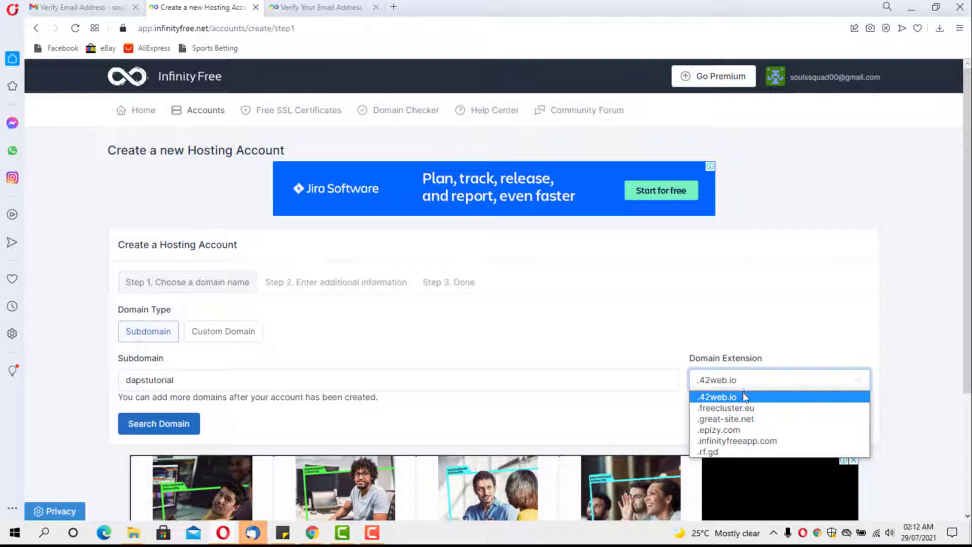
click(742, 396)
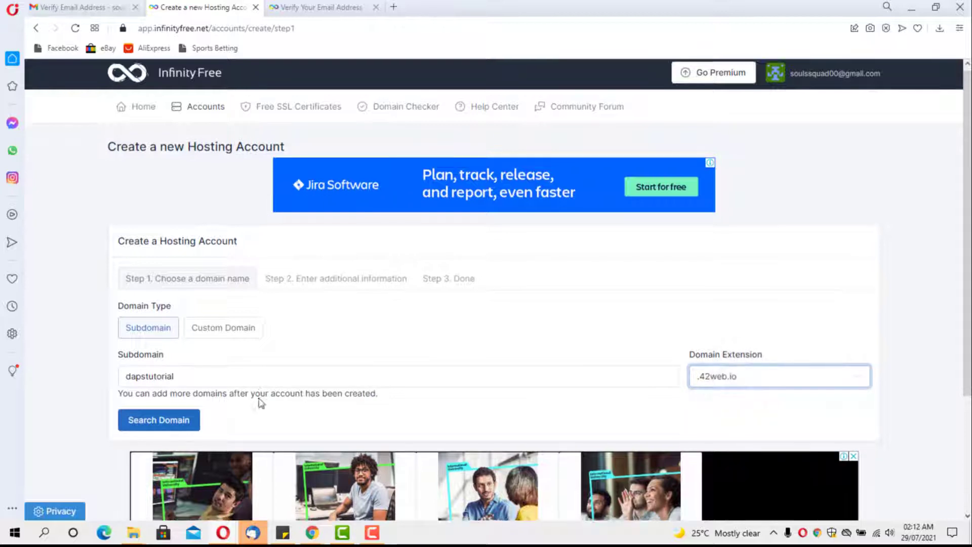
scroll(256, 400, down, 2)
click(152, 305)
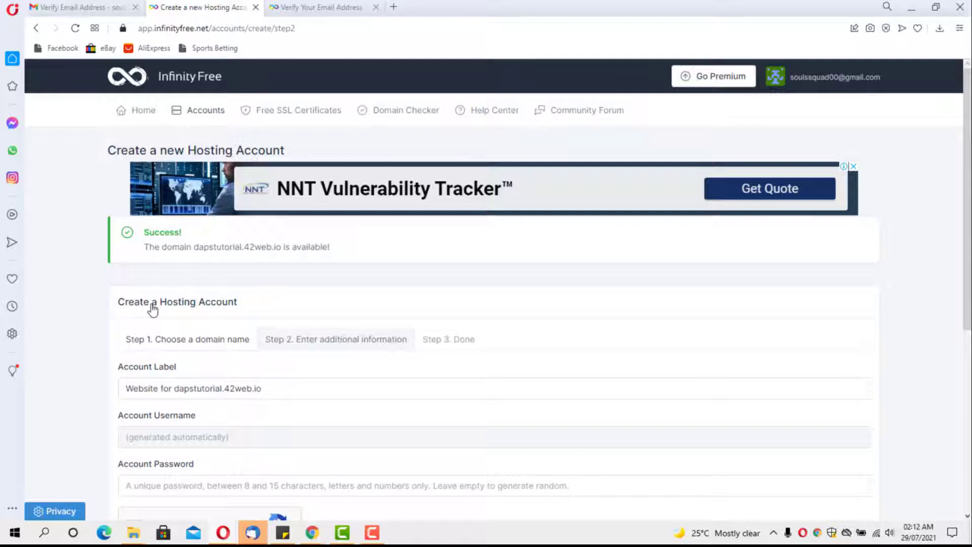
Step: Pass the reCAPTCHA and create the dapstutorial.42web.io hosting account
scroll(152, 309, down, 3)
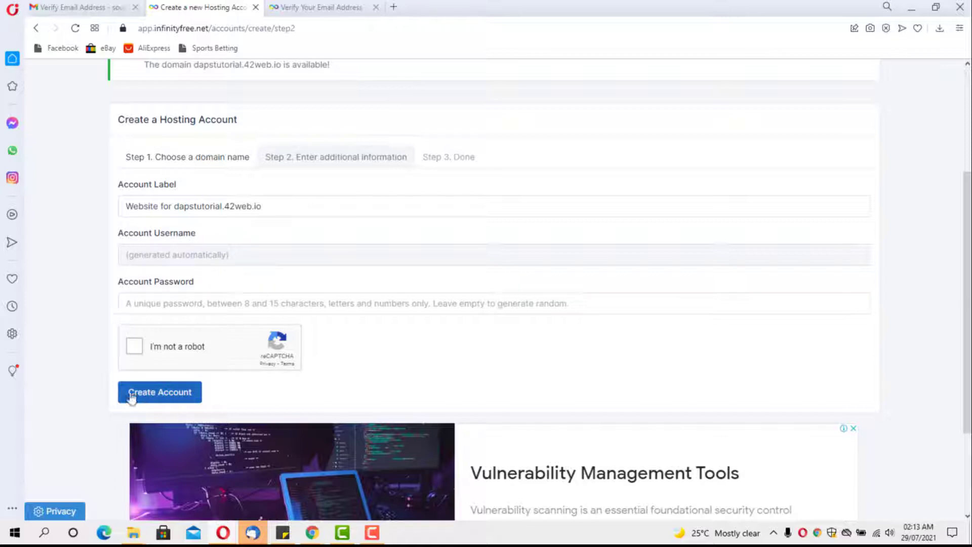
click(133, 347)
click(157, 397)
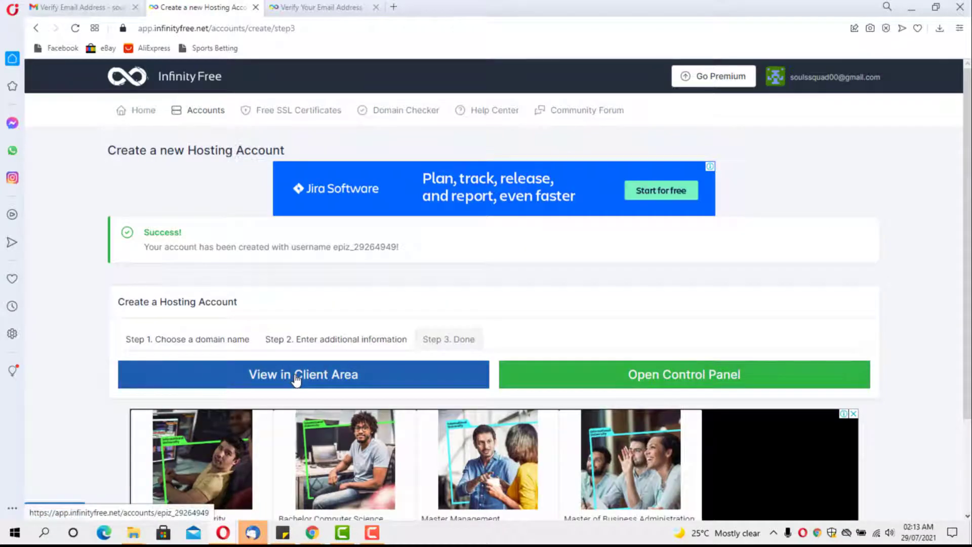
Step: Open the dapstutorial.42web.io account page and review its account, FTP and MySQL details
click(296, 379)
right_click(297, 378)
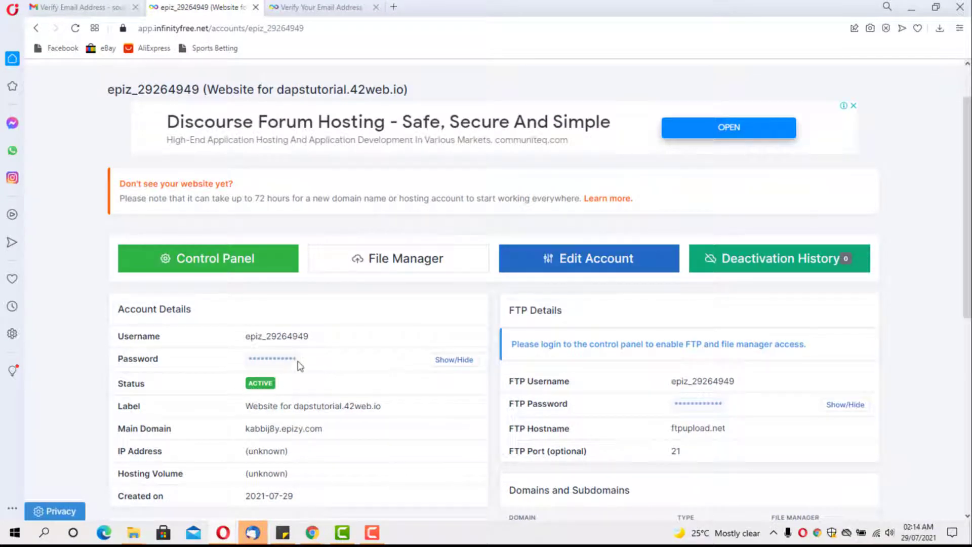
scroll(304, 369, down, 3)
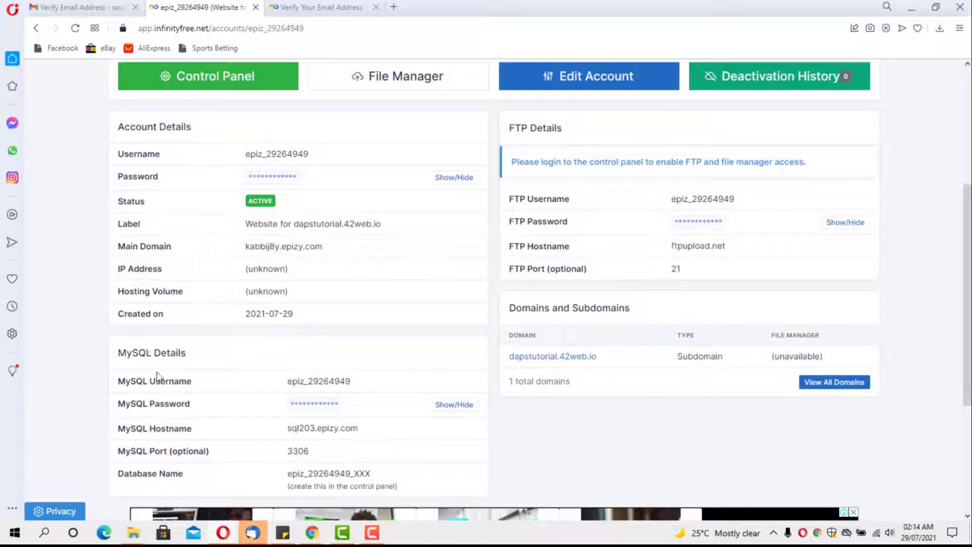
scroll(329, 405, down, 5)
scroll(311, 391, up, 3)
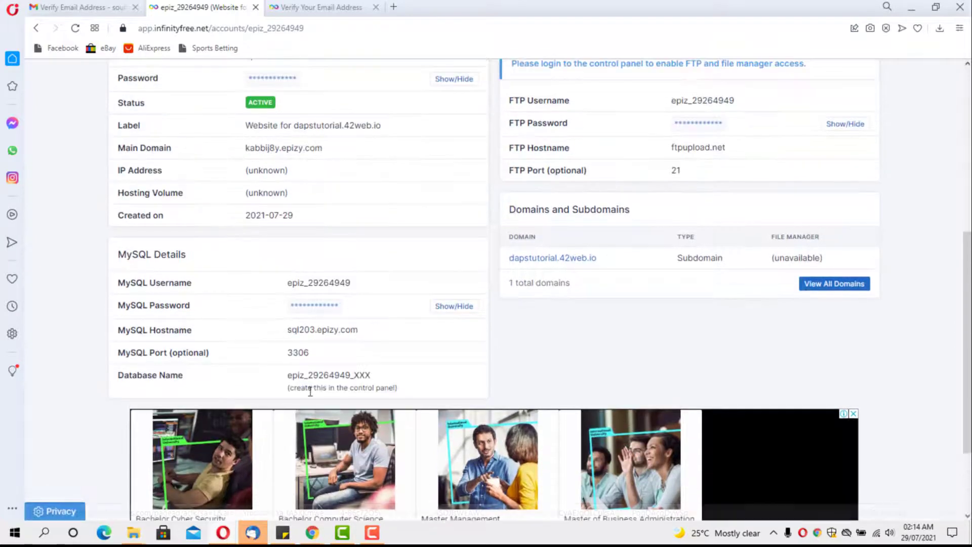
scroll(289, 373, up, 1)
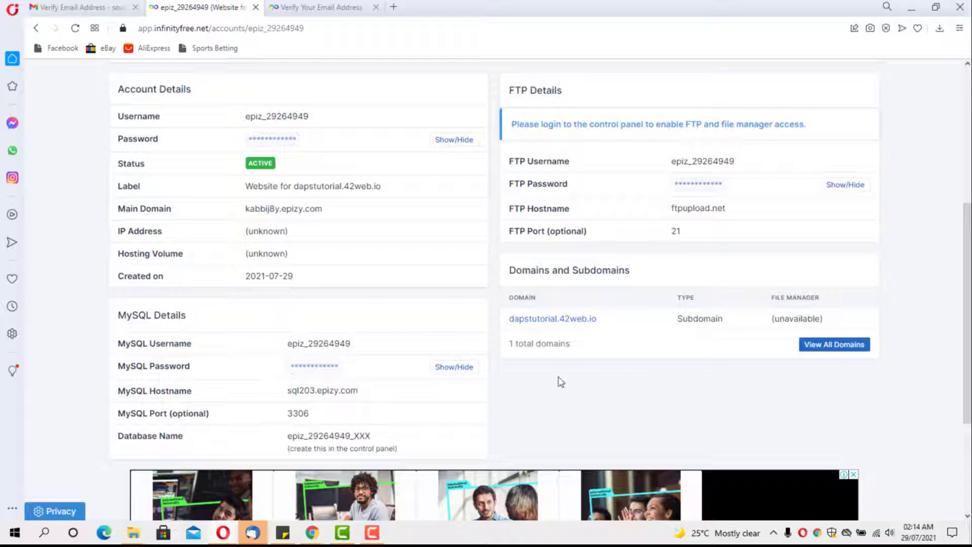
scroll(282, 292, up, 5)
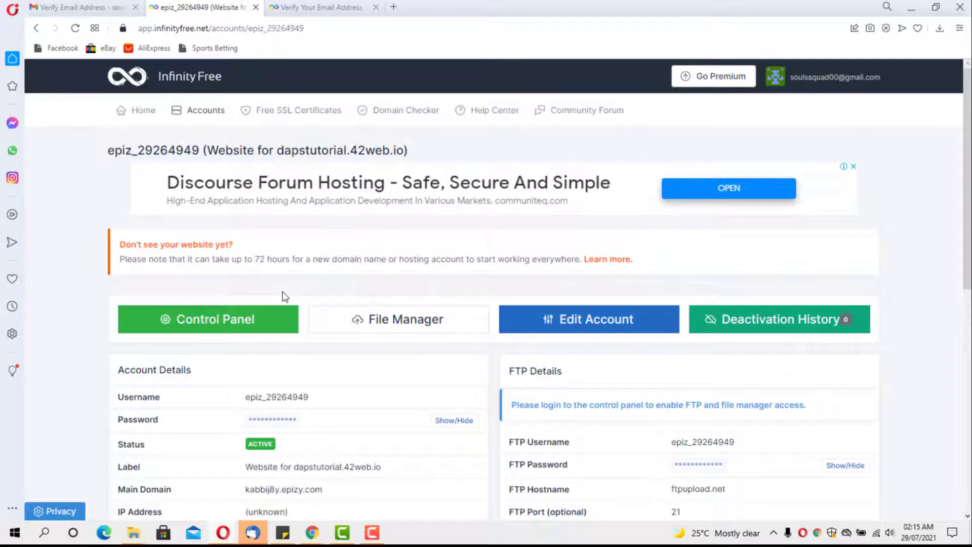
Step: Open the control panel in a new tab, approve service e-mails, and browse its tools
right_click(255, 316)
click(287, 326)
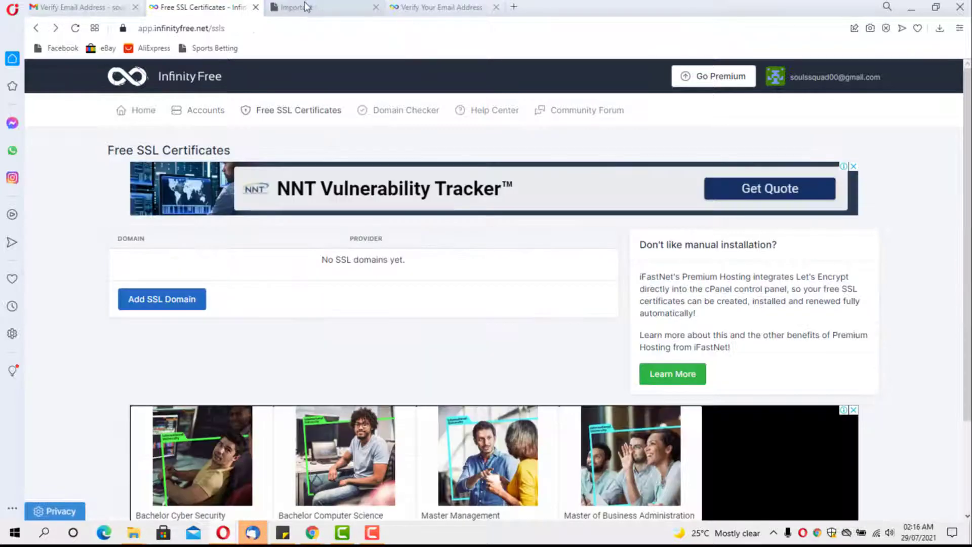
click(304, 7)
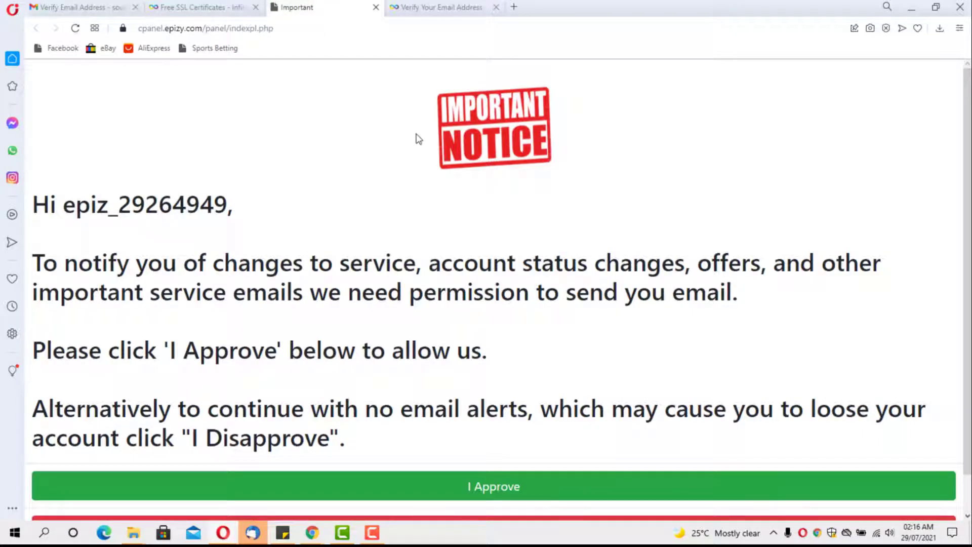
scroll(418, 139, down, 1)
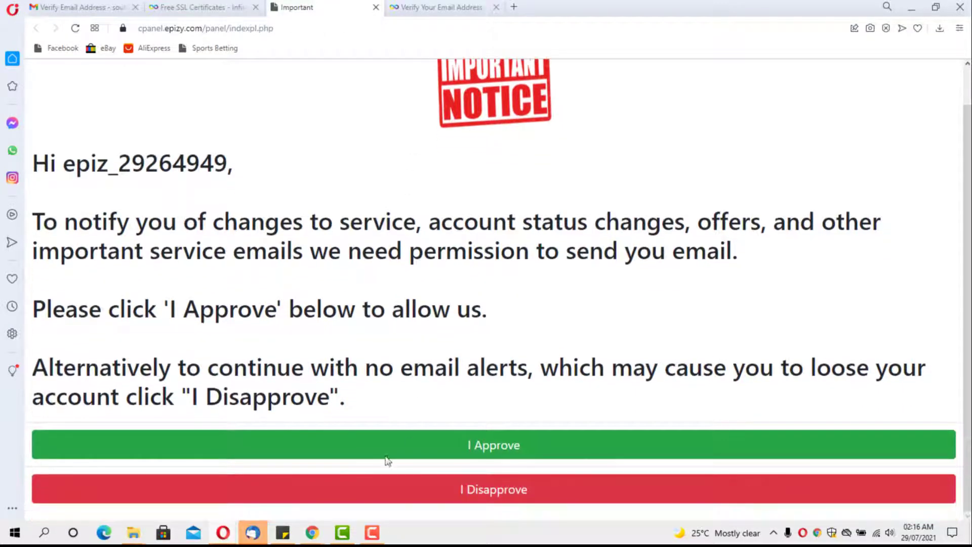
click(390, 450)
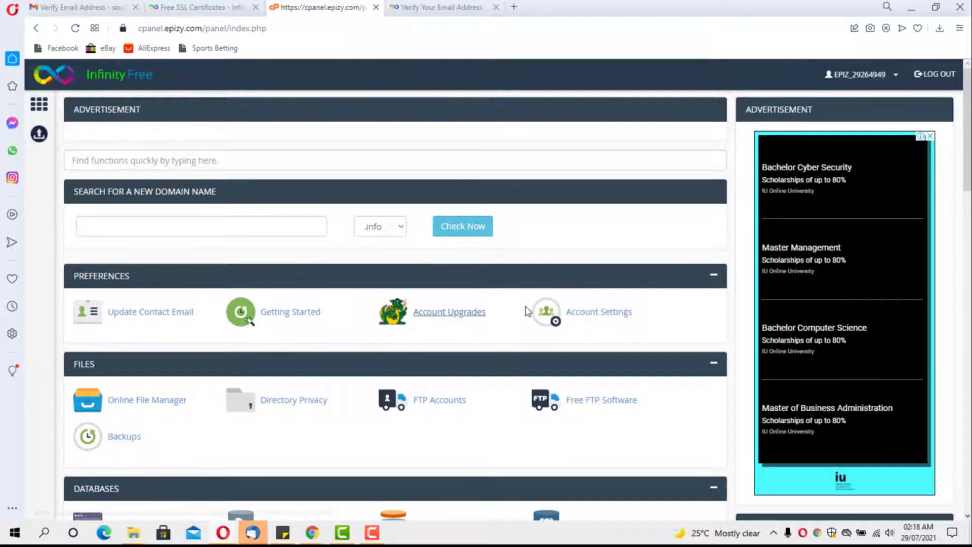
scroll(509, 314, down, 6)
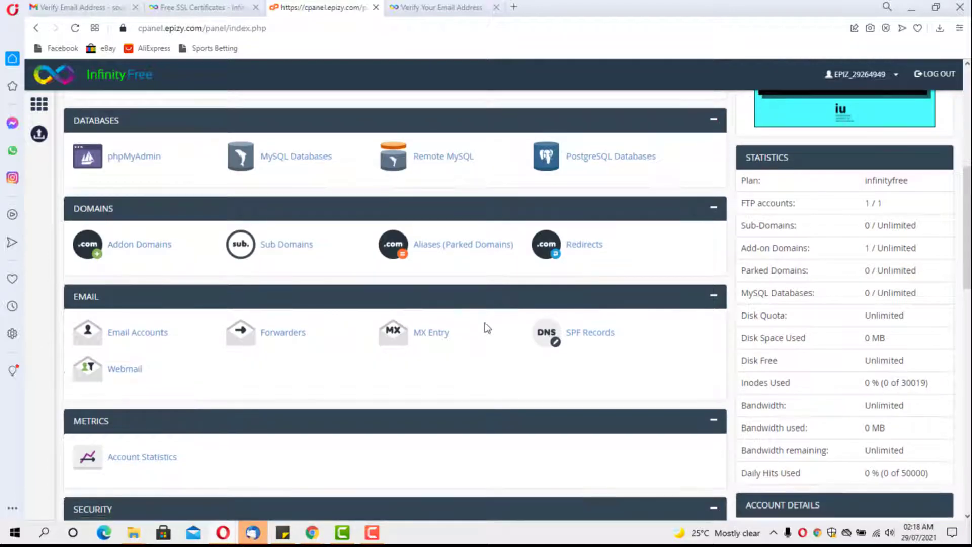
scroll(485, 324, down, 5)
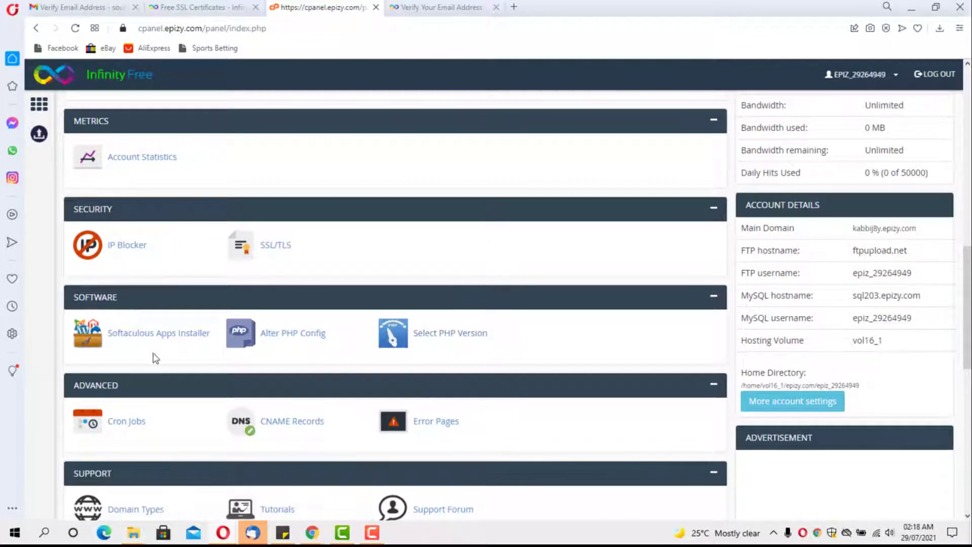
click(135, 337)
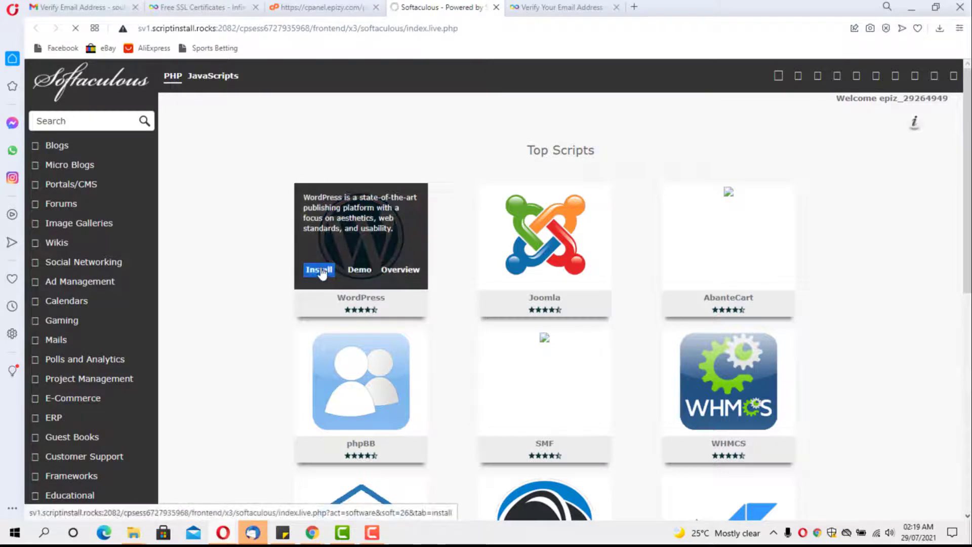
click(320, 273)
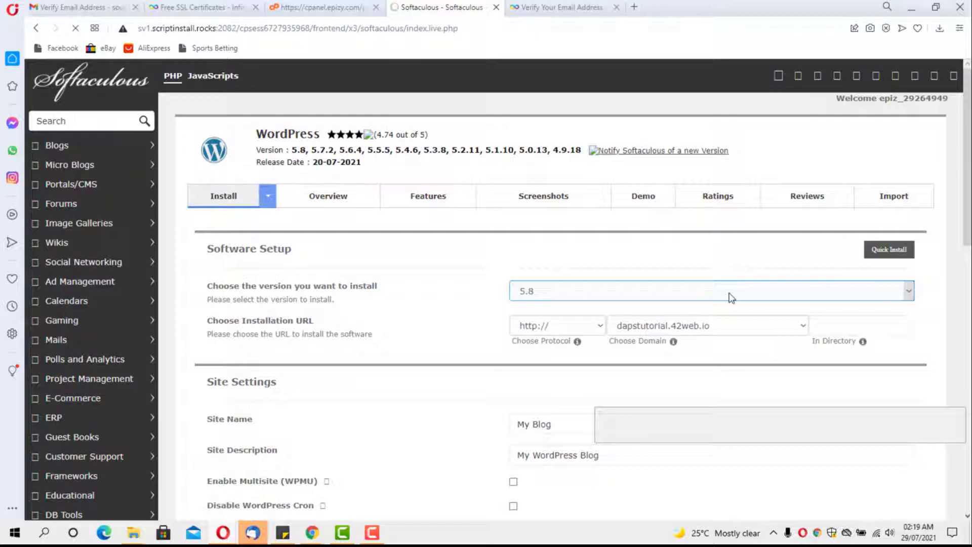
click(695, 297)
click(695, 297)
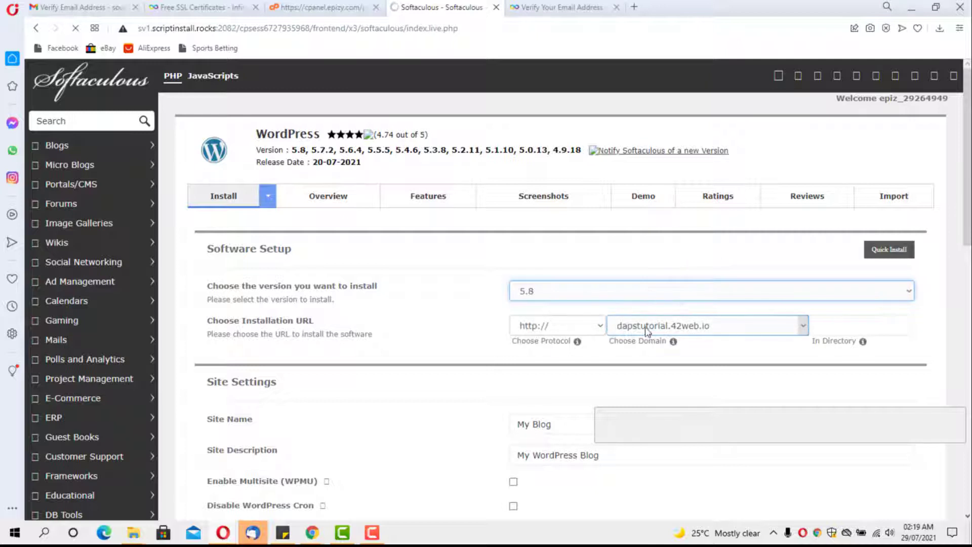
click(599, 330)
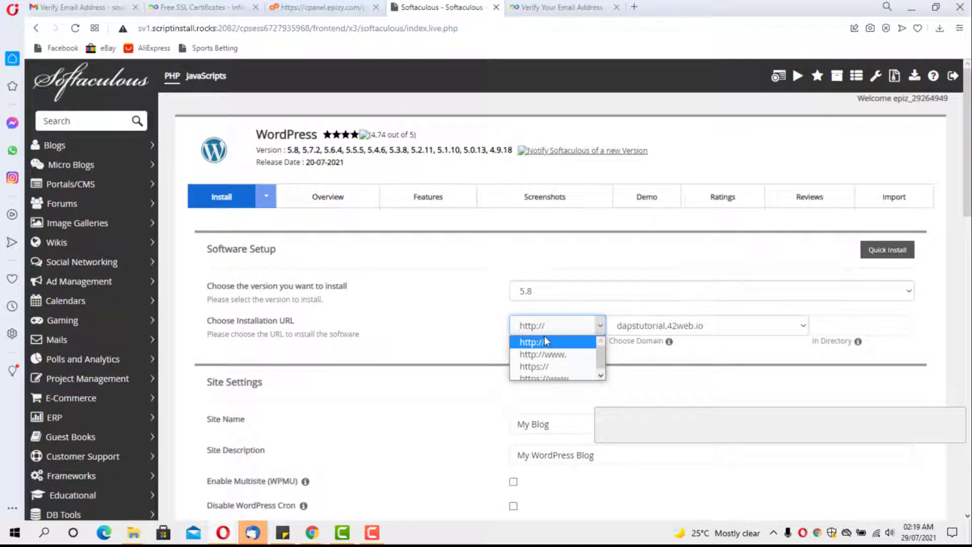
click(541, 367)
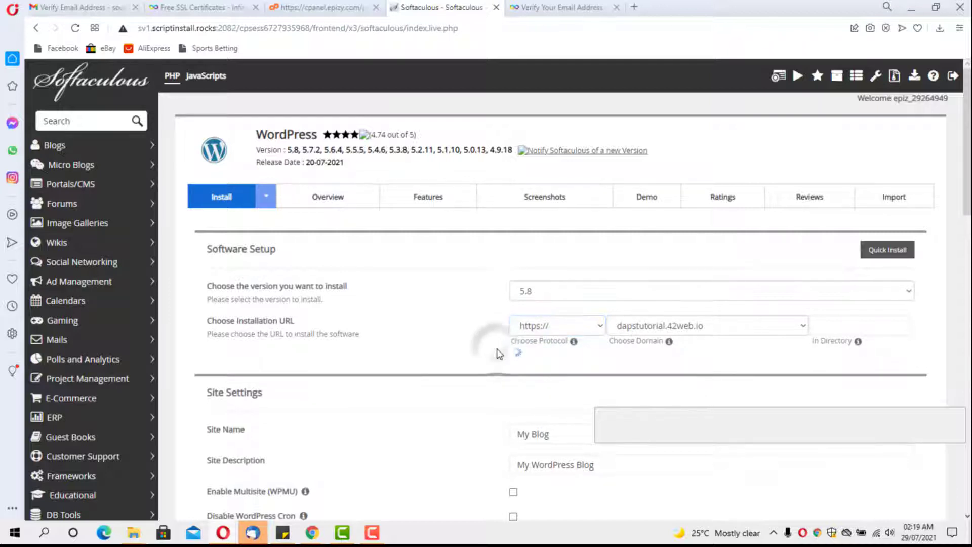
click(212, 7)
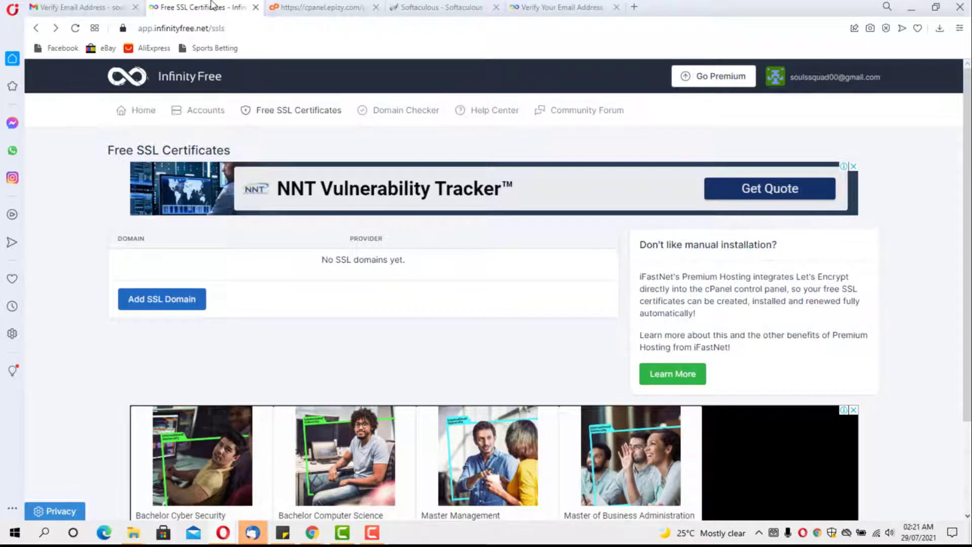
Step: Add dapstutorial.42web.io as a GoGetSSL SSL domain and request its certificate
click(303, 112)
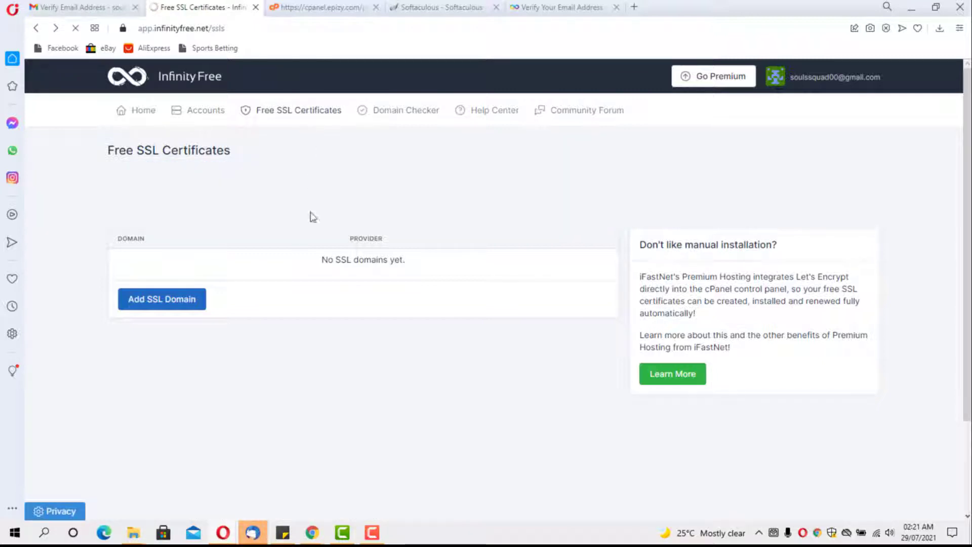
click(145, 305)
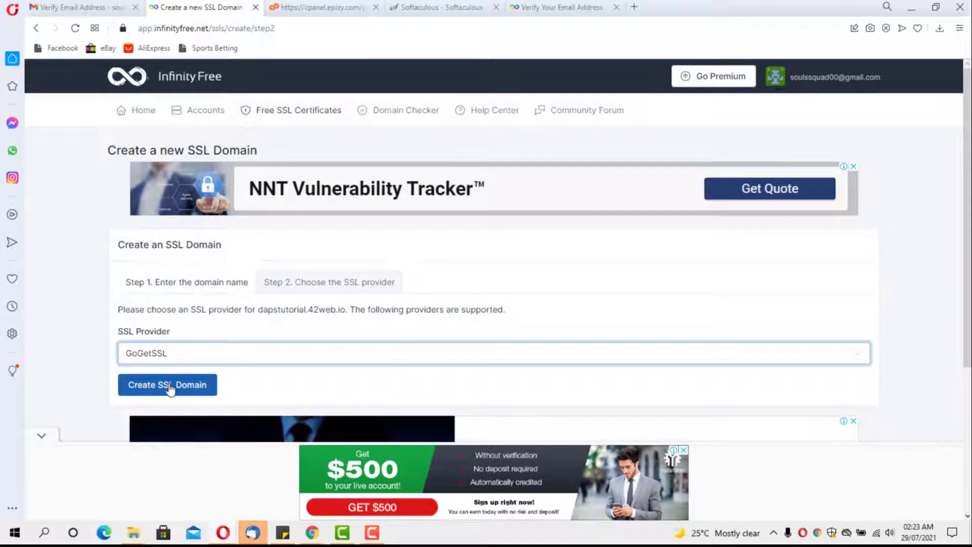
click(171, 388)
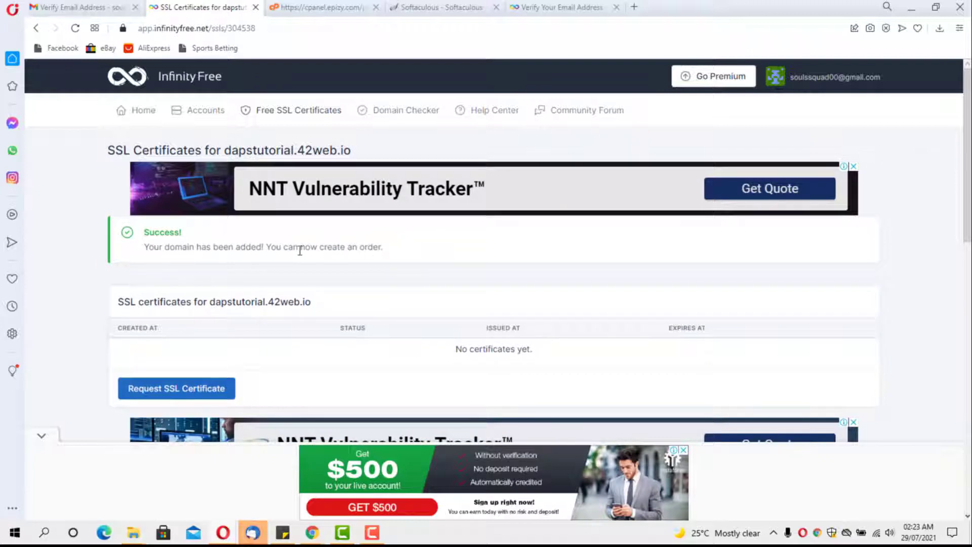
scroll(298, 253, down, 2)
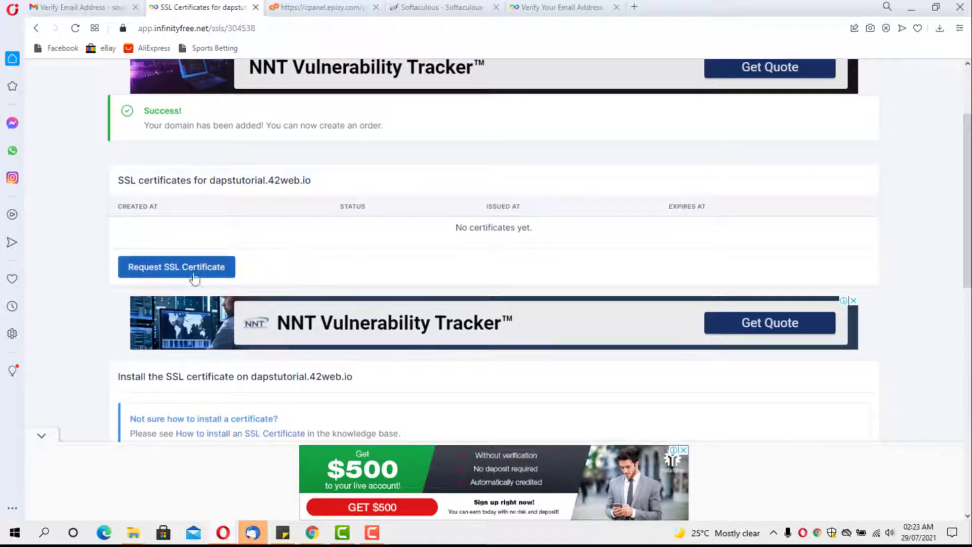
click(171, 269)
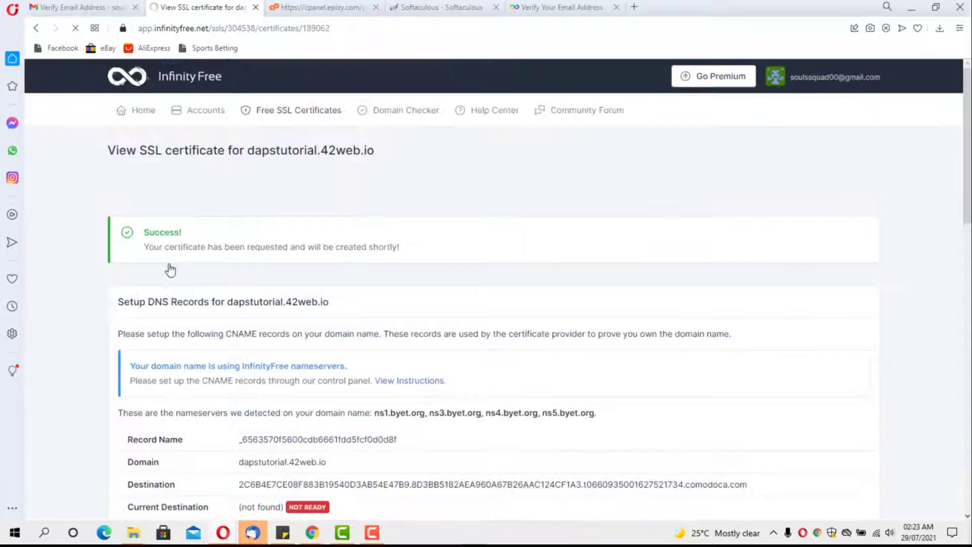
scroll(170, 269, down, 1)
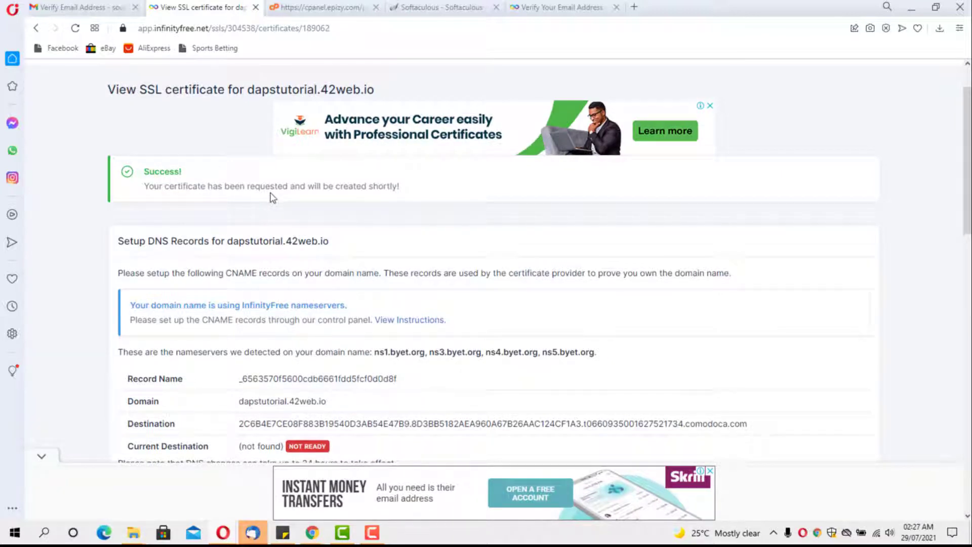
scroll(272, 198, down, 1)
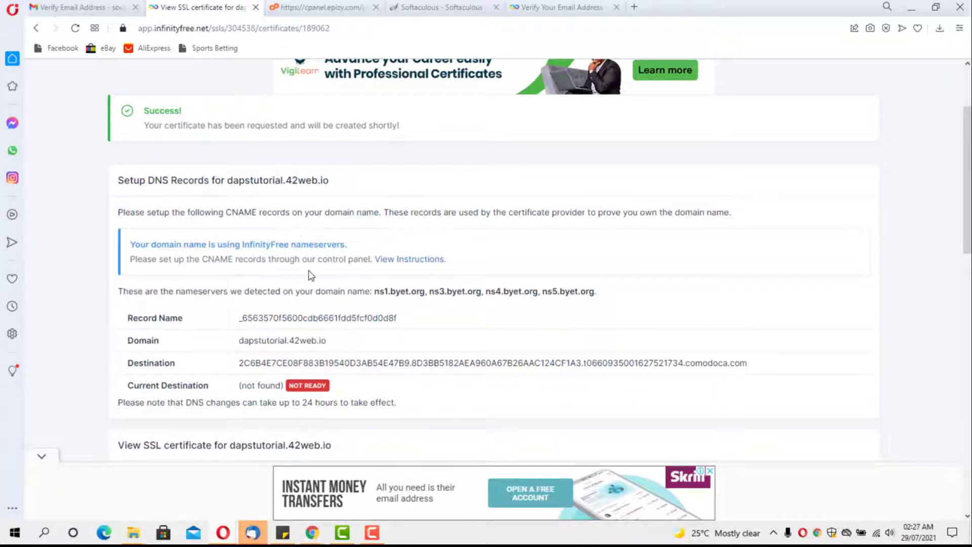
Step: Open the CNAME records form and paste in the certificate's required destination value
click(310, 7)
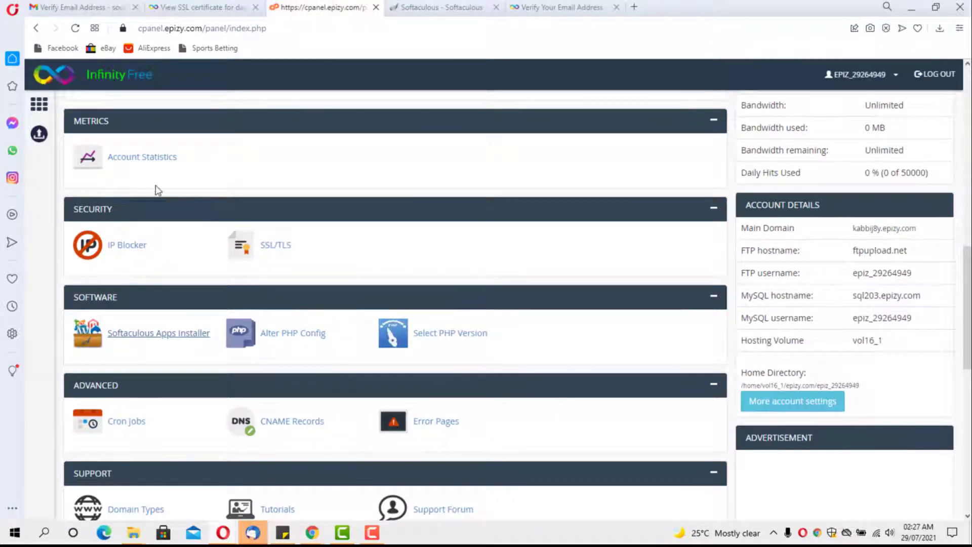
scroll(158, 193, down, 3)
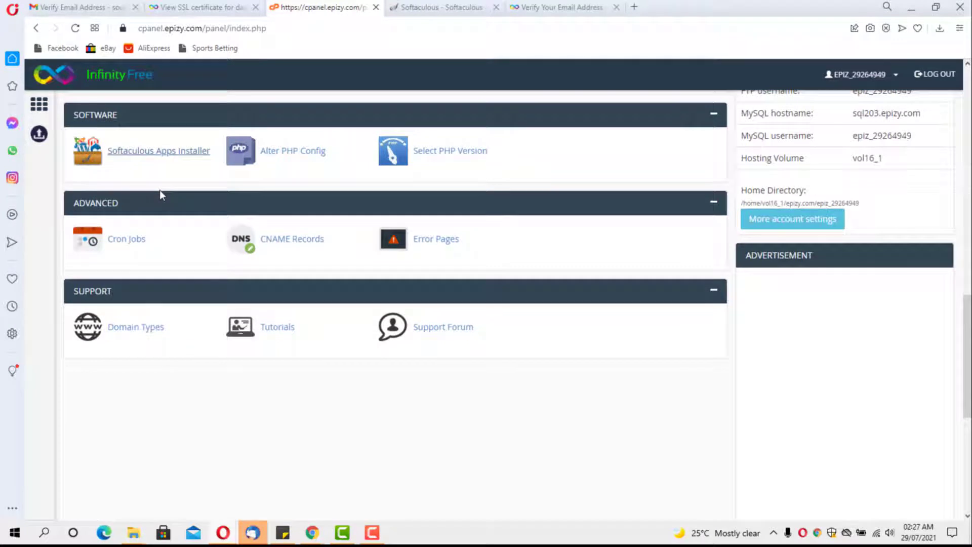
click(293, 241)
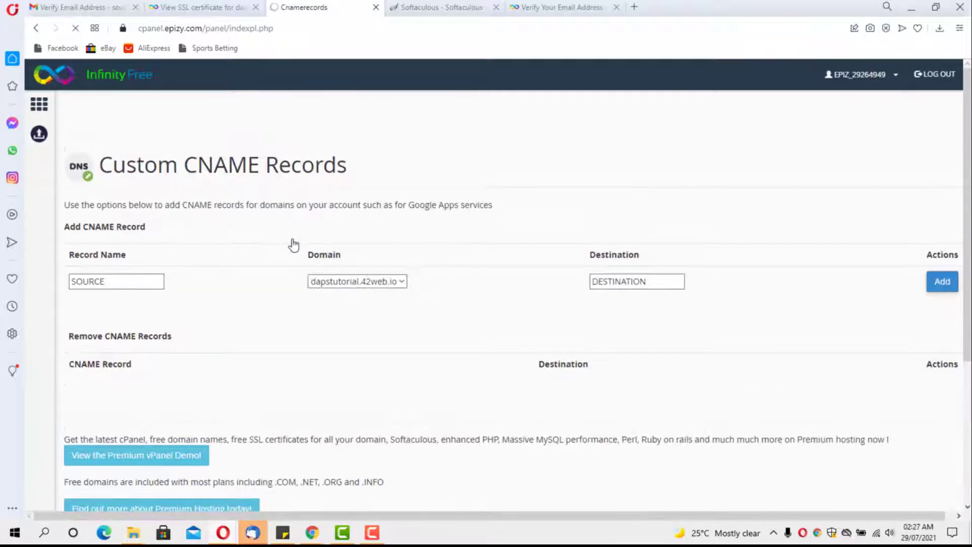
click(199, 8)
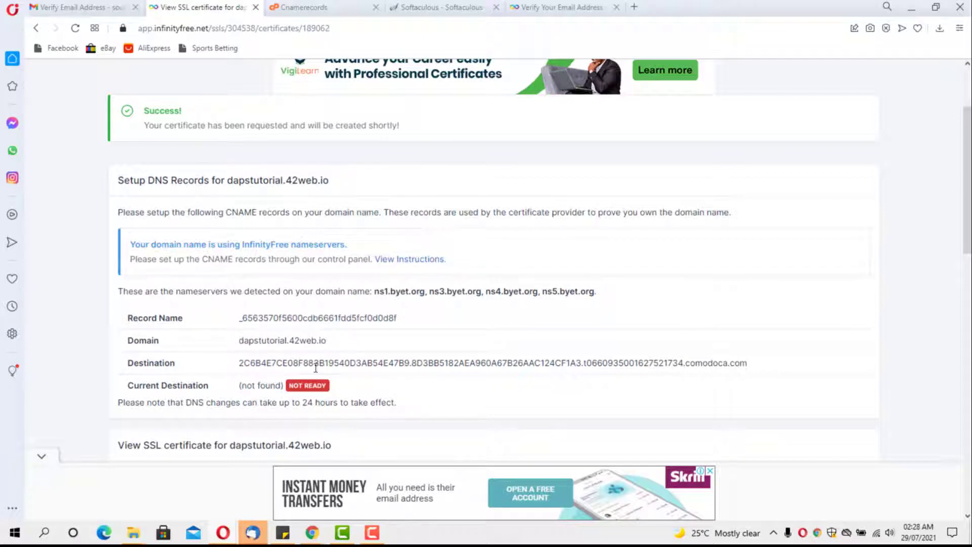
drag(239, 363, 757, 365)
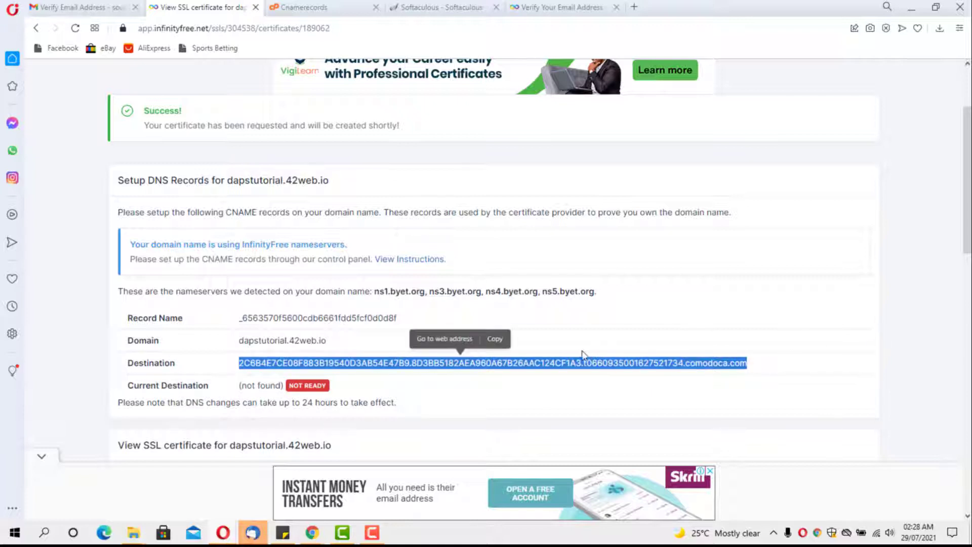
click(492, 341)
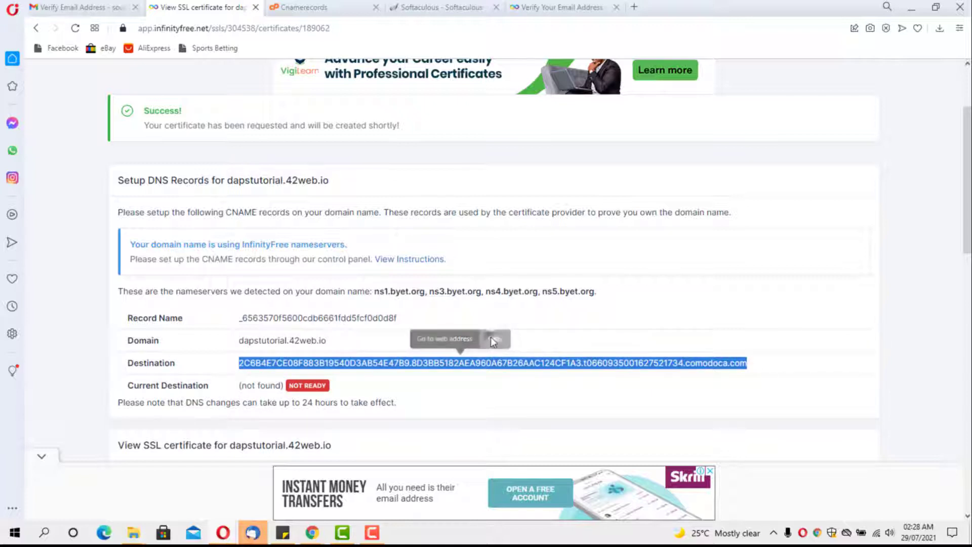
click(301, 7)
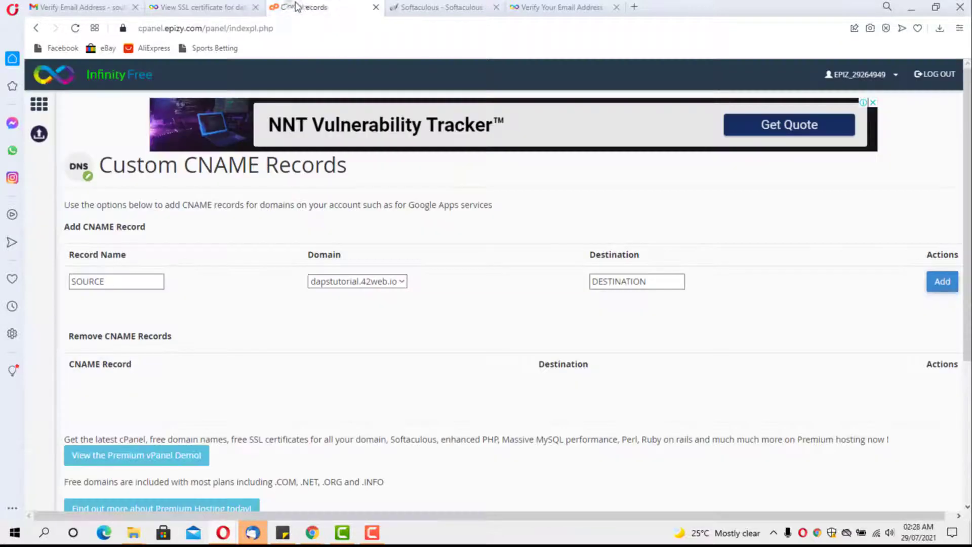
click(646, 280)
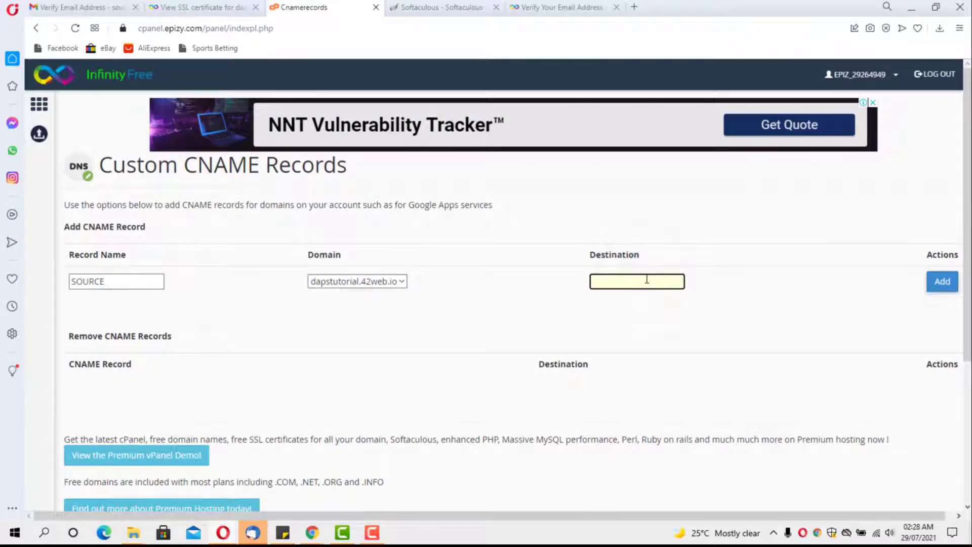
key(ctrl+v)
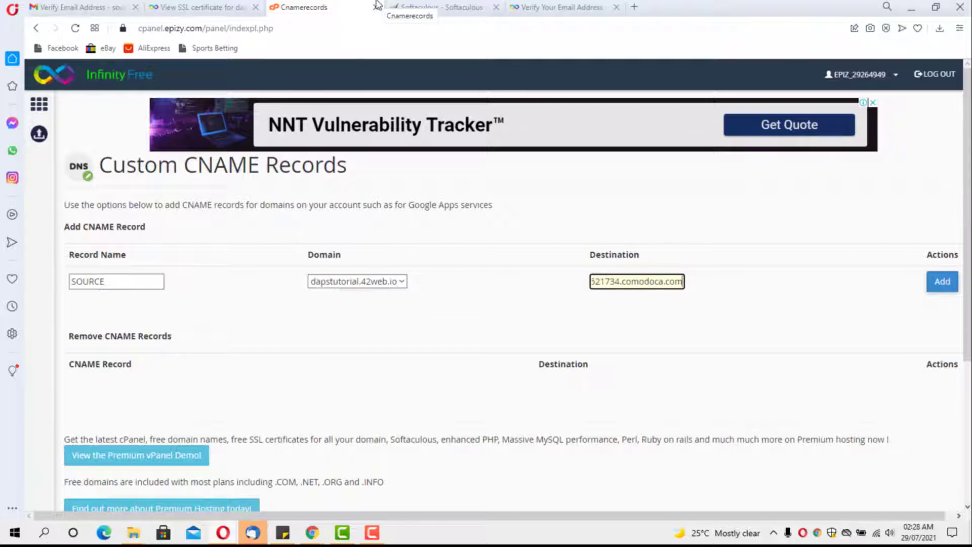
Step: Copy the certificate's record name into the form and add the CNAME record
click(191, 7)
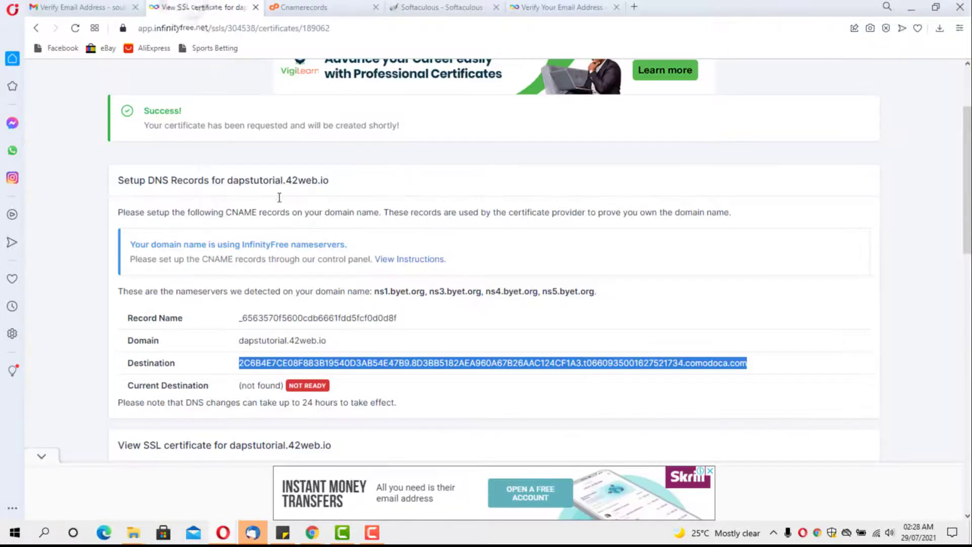
drag(409, 321, 242, 314)
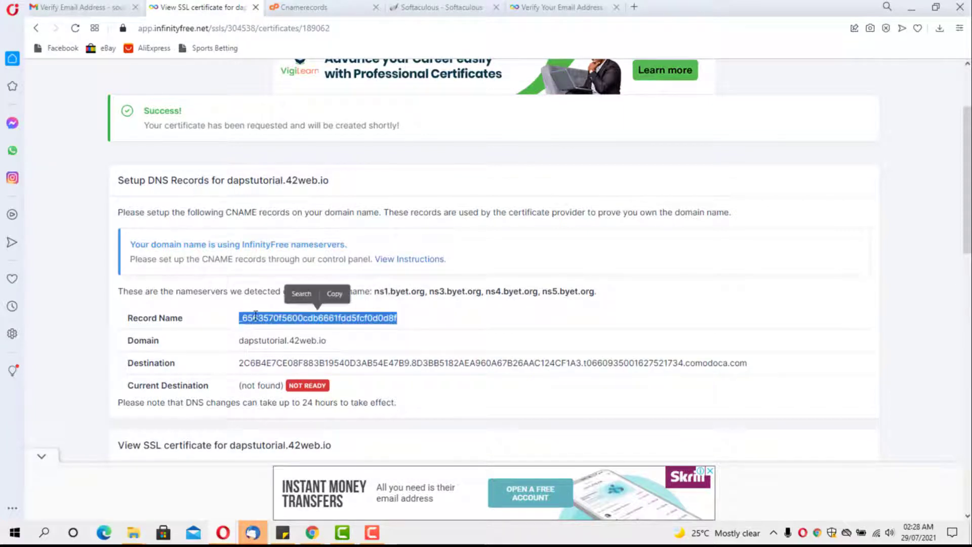
click(304, 7)
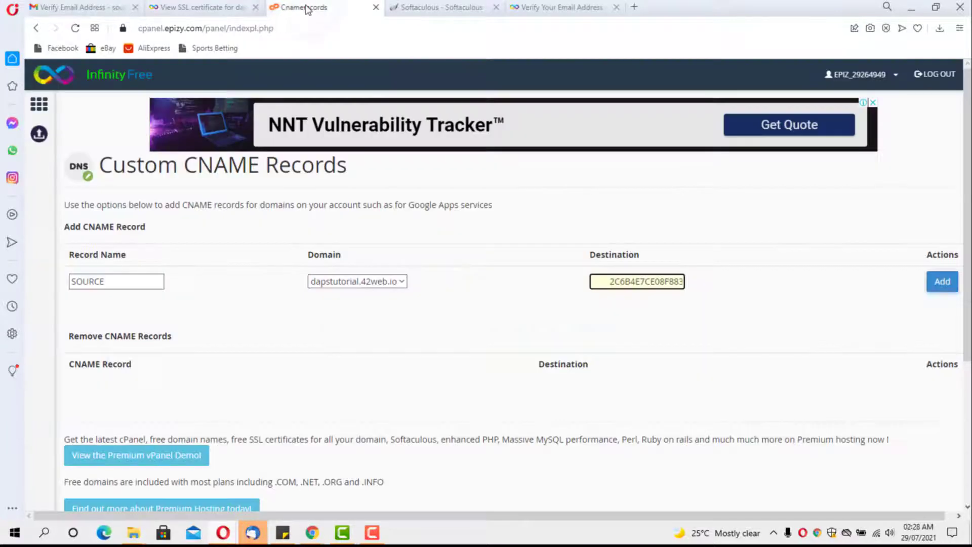
double_click(107, 282)
key(BackSpace)
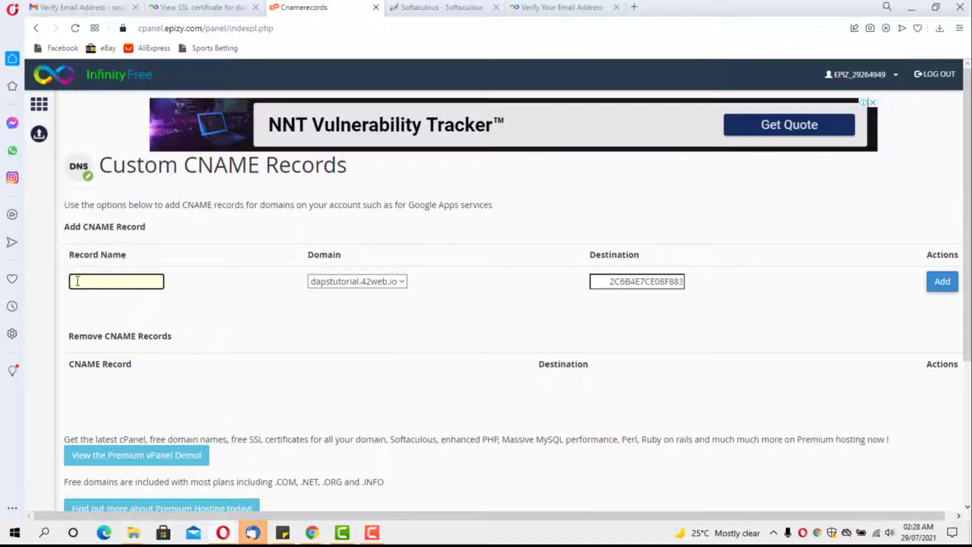
key(ctrl+v)
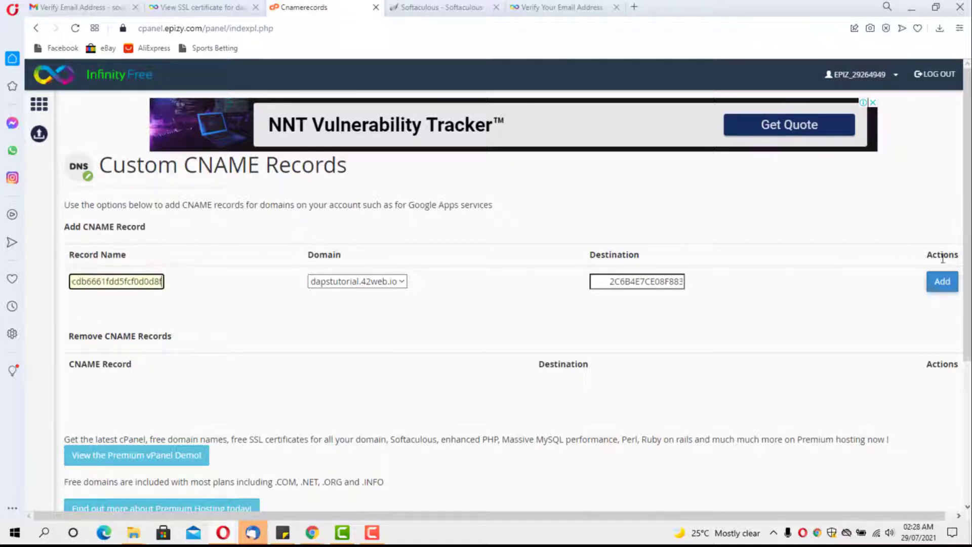
click(945, 281)
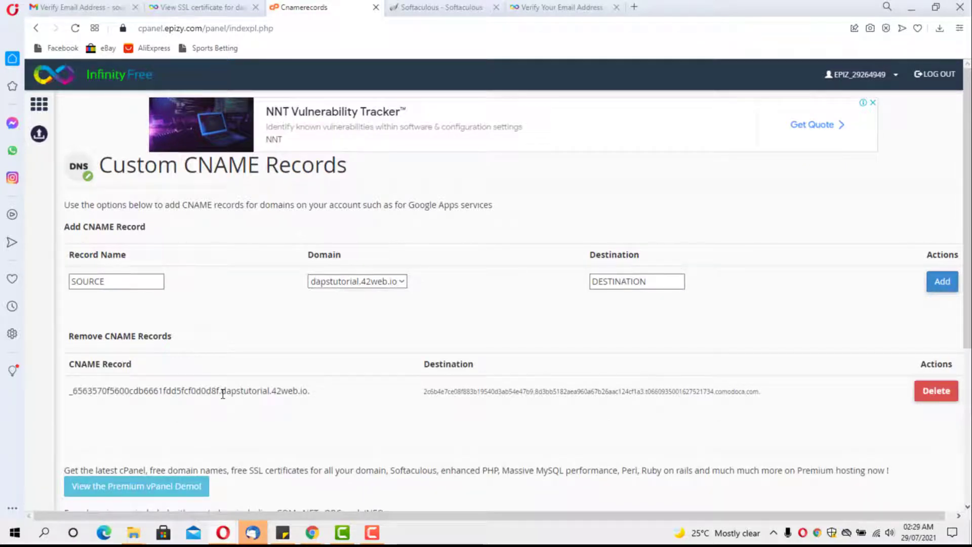
Step: Reload the certificate page to recheck DNS validation, then open a new browser tab
click(198, 7)
scroll(381, 329, down, 2)
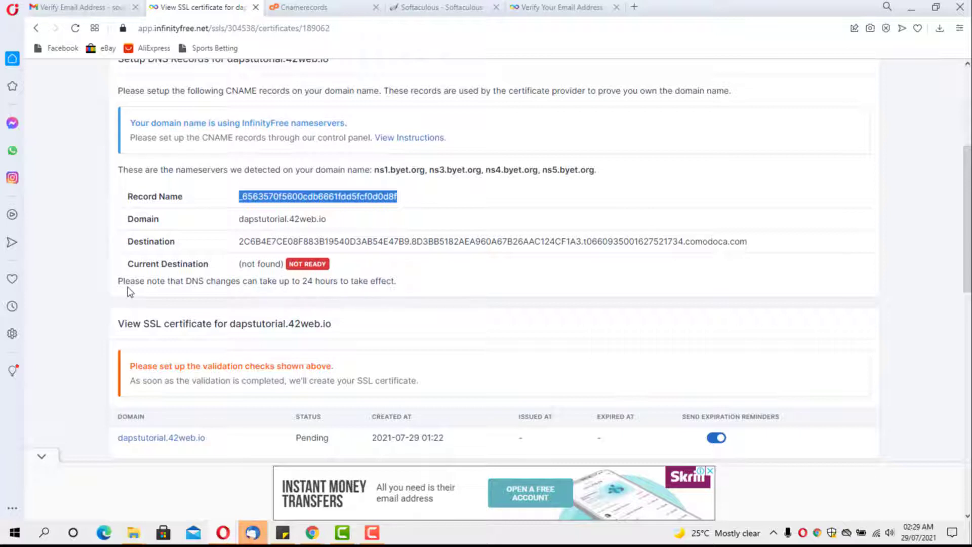
click(75, 28)
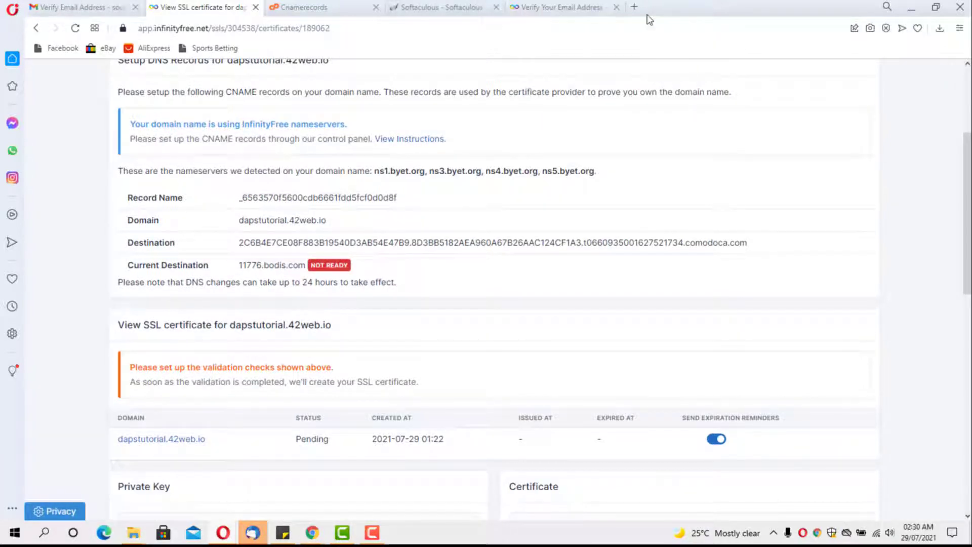
click(633, 7)
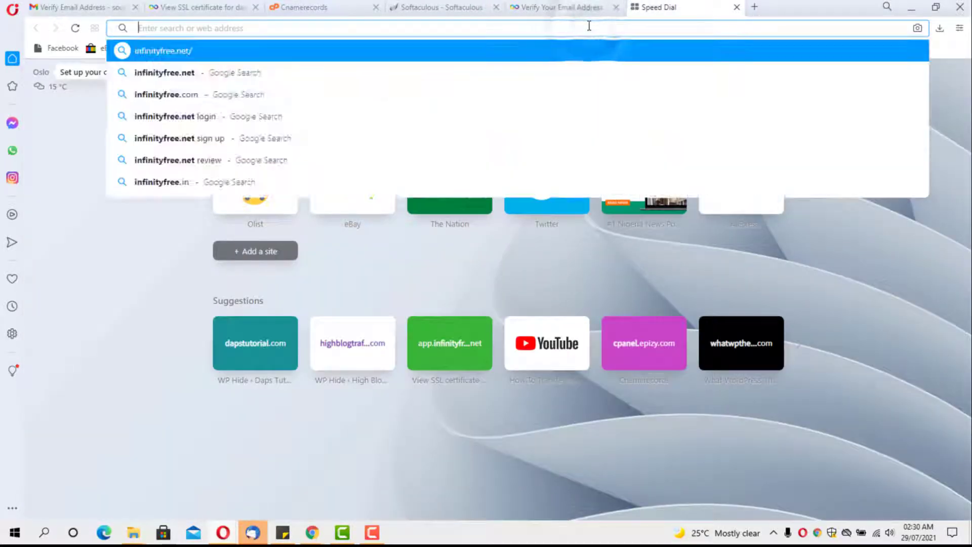
Step: Search the web for 'dns checker' and open the dnschecker.org propagation tool
text(dns)
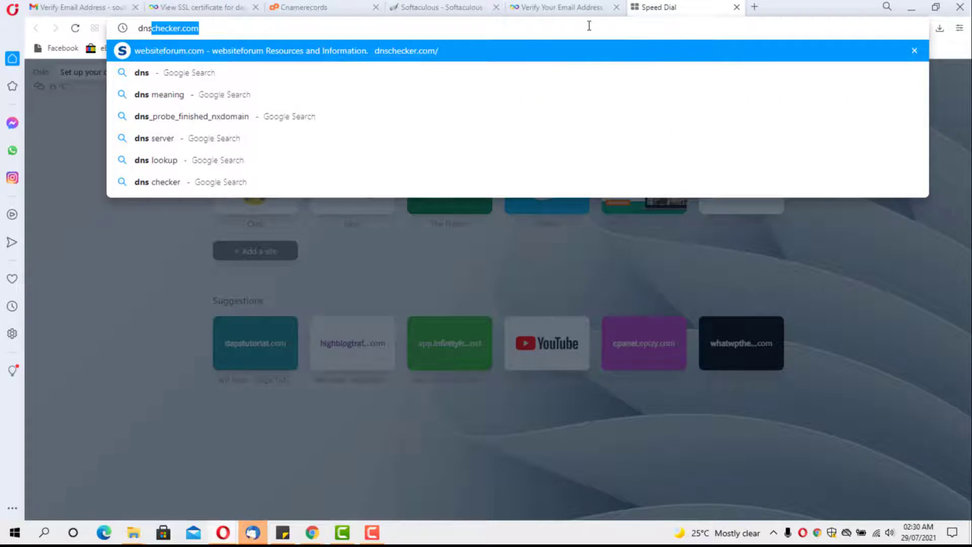
click(299, 181)
click(299, 194)
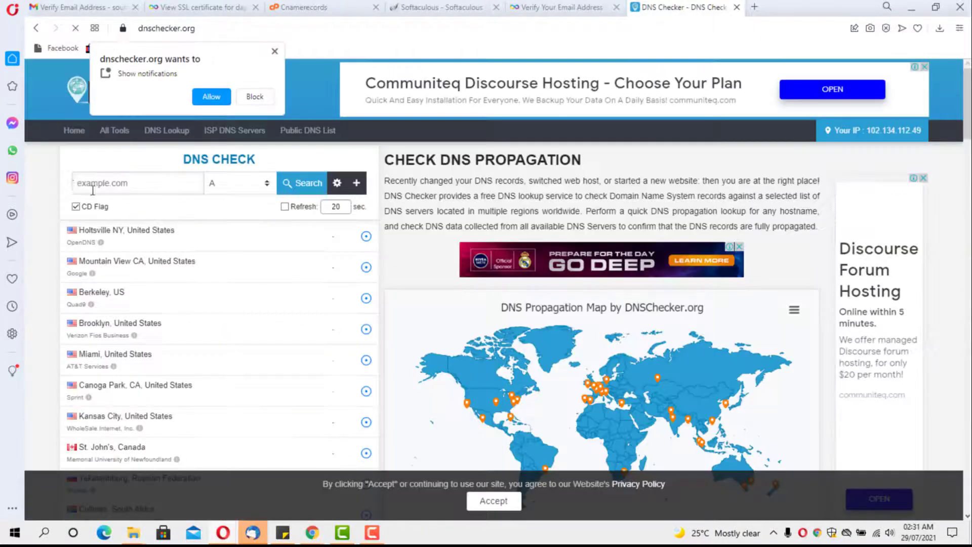
Step: Run a CNAME lookup for dapstutorial.42web.io and review the worldwide resolution results
click(89, 184)
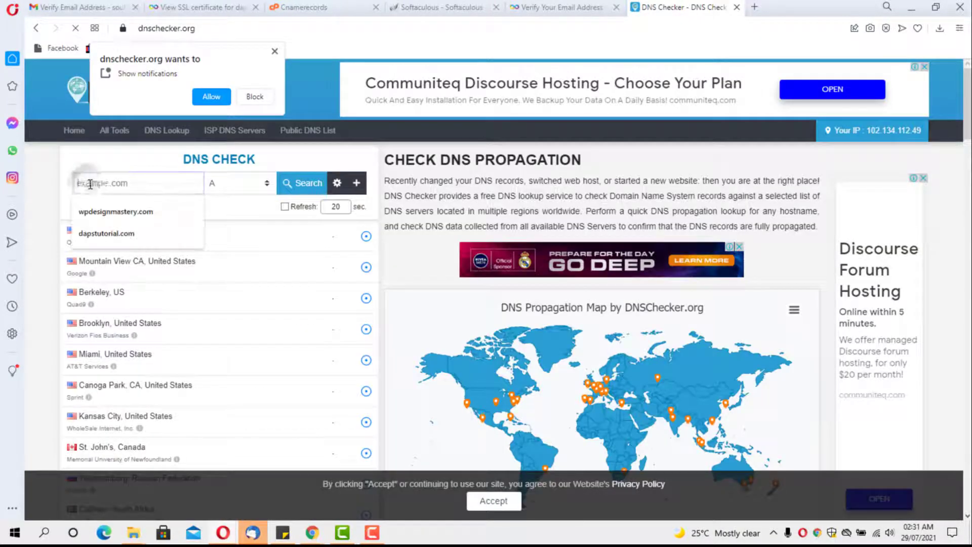
right_click(90, 185)
click(124, 282)
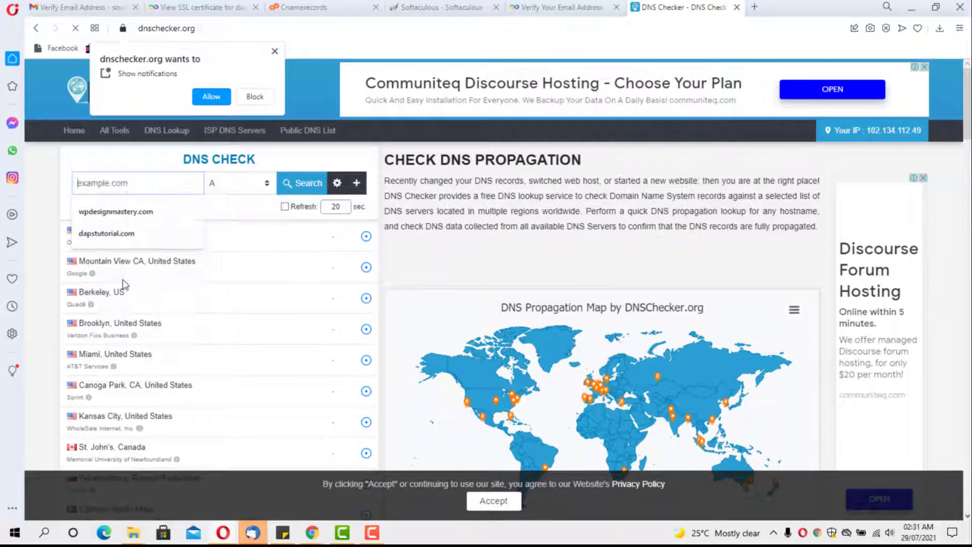
click(262, 192)
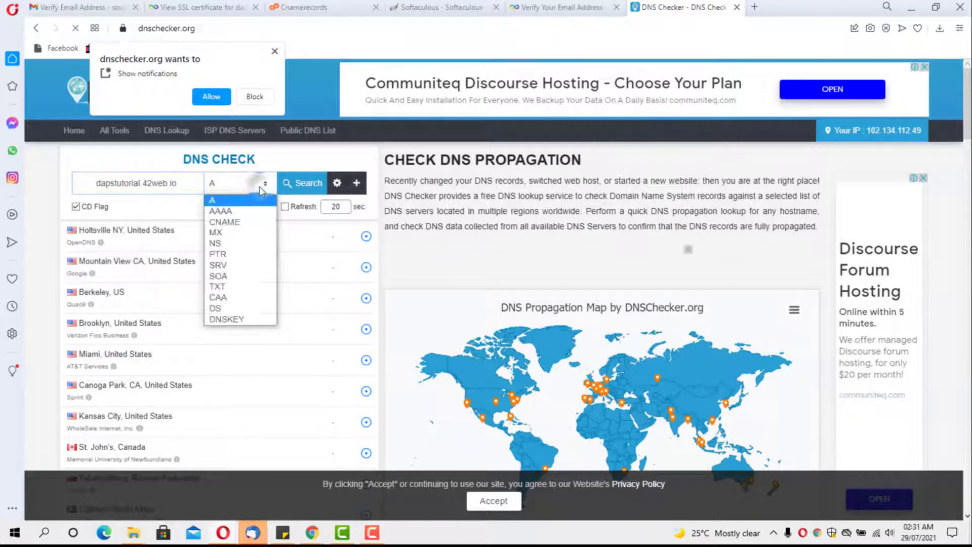
click(253, 219)
click(299, 183)
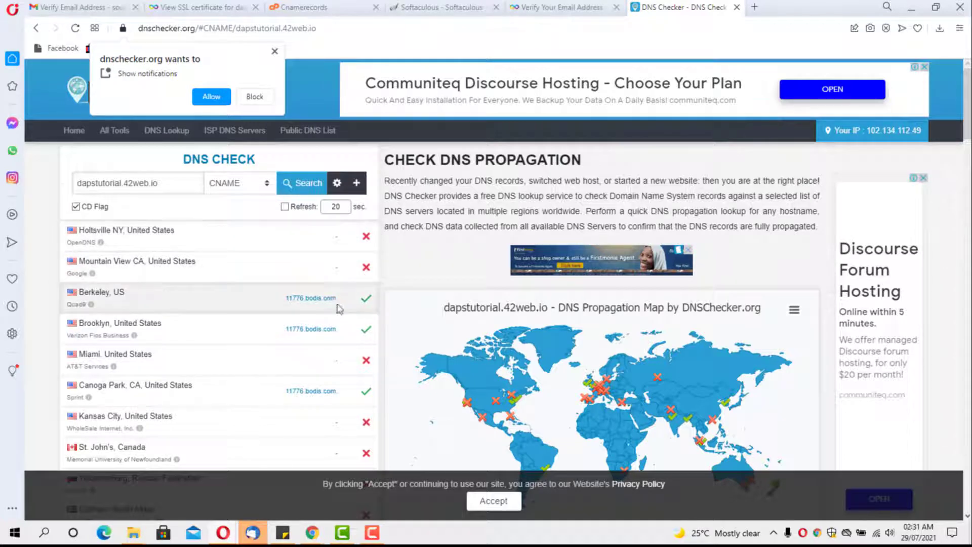
scroll(329, 324, down, 2)
scroll(324, 336, down, 4)
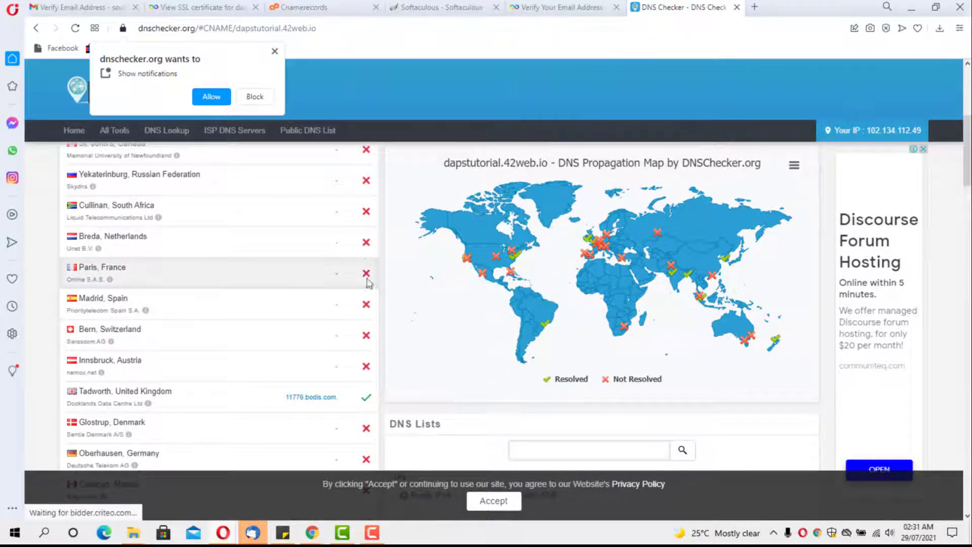
scroll(364, 398, down, 2)
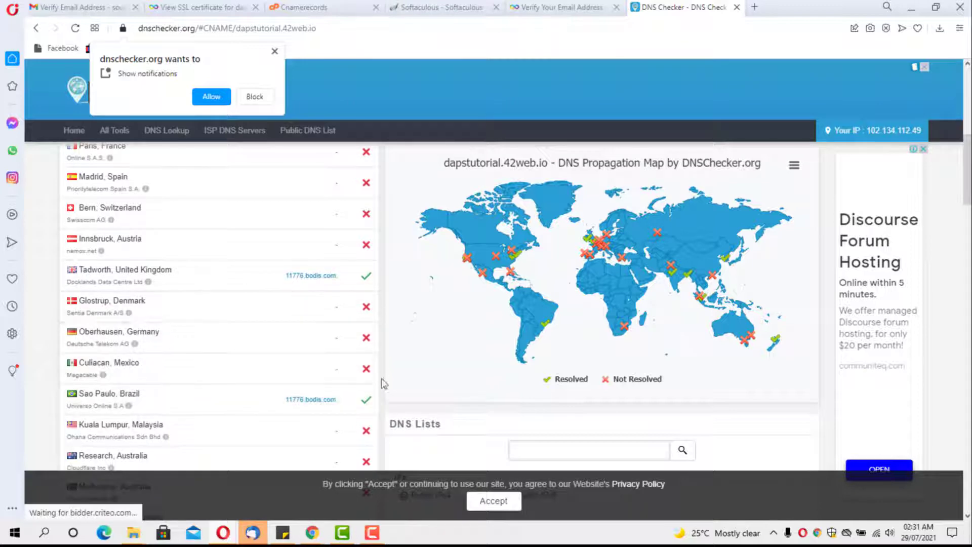
scroll(343, 345, down, 4)
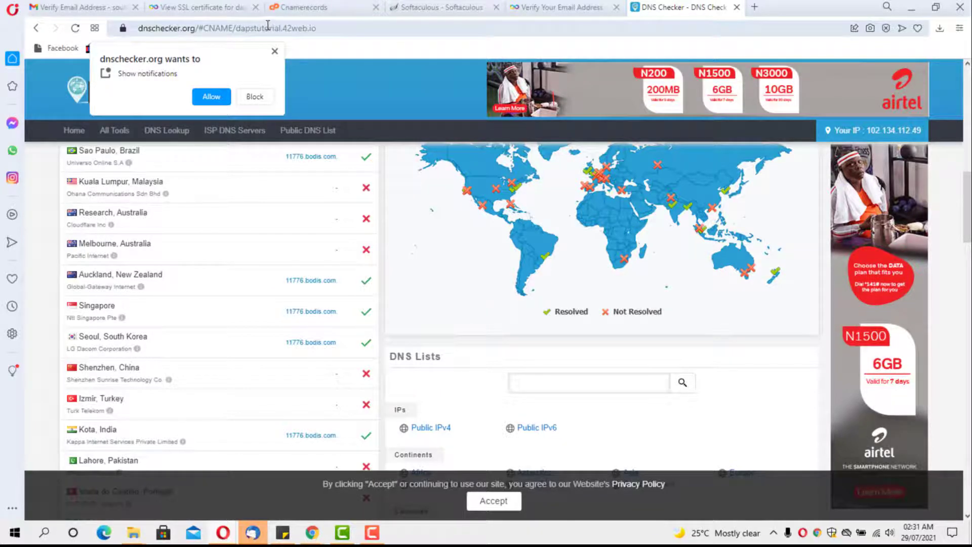
click(198, 7)
click(445, 9)
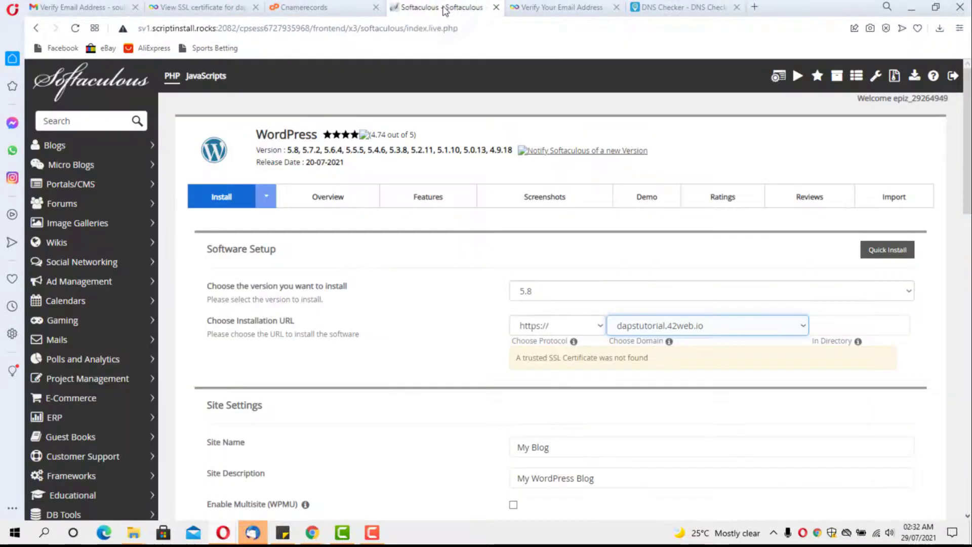
scroll(594, 264, down, 2)
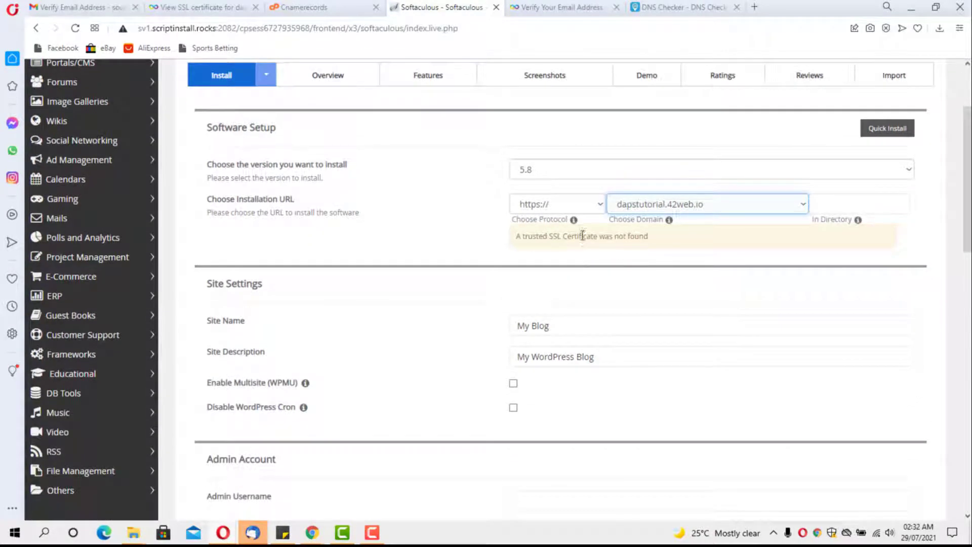
click(579, 204)
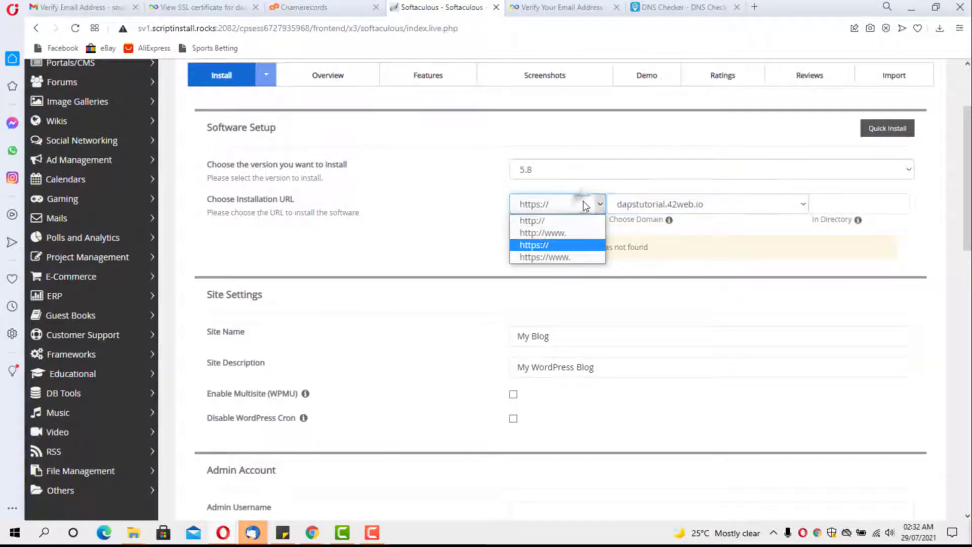
click(561, 221)
click(828, 206)
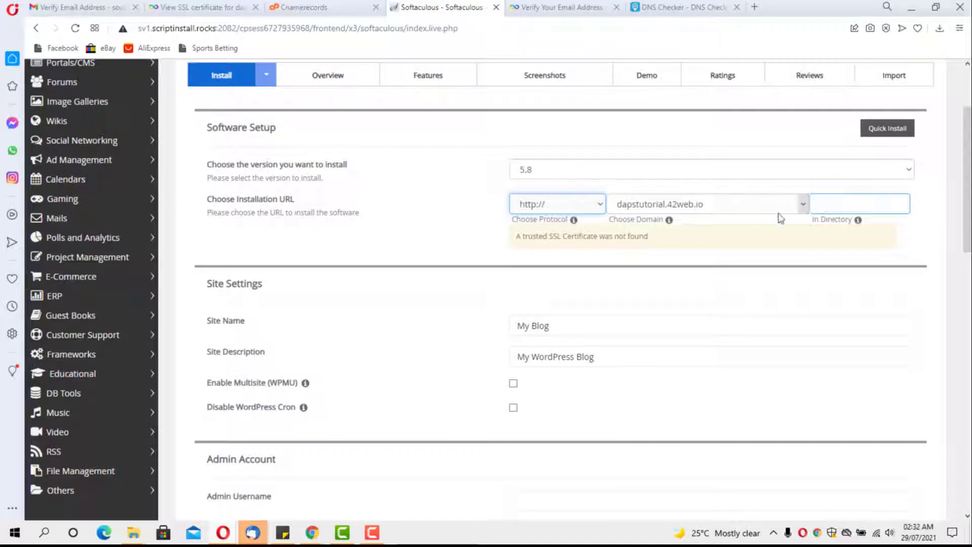
Step: Name the site 'Daps Tutorial' with the description 'Learn WordPress Step By Step'
scroll(734, 205, down, 2)
click(630, 206)
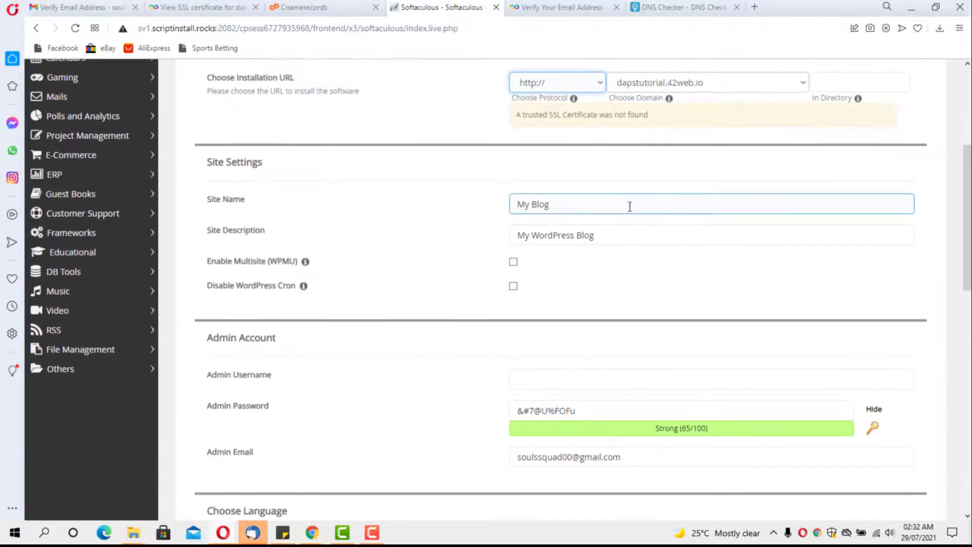
triple_click(566, 202)
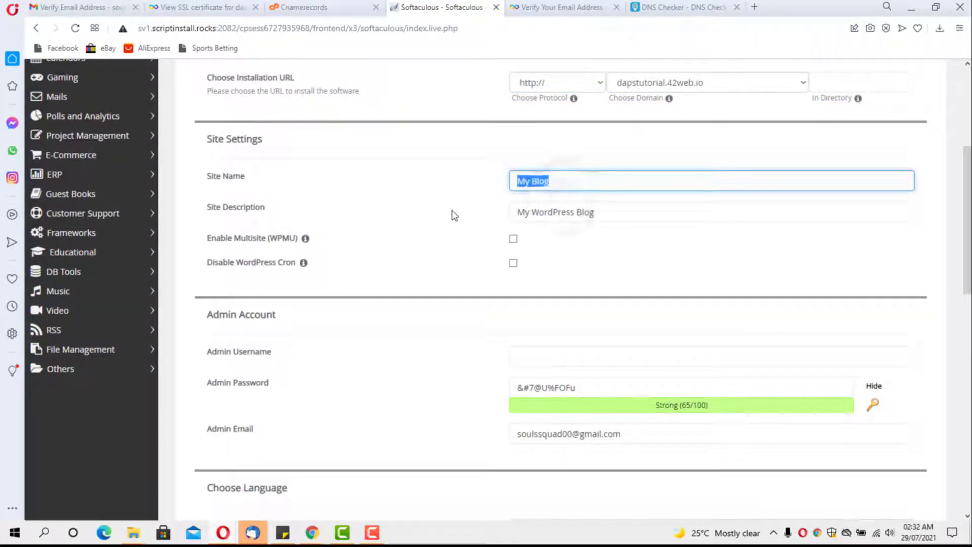
text(Da)
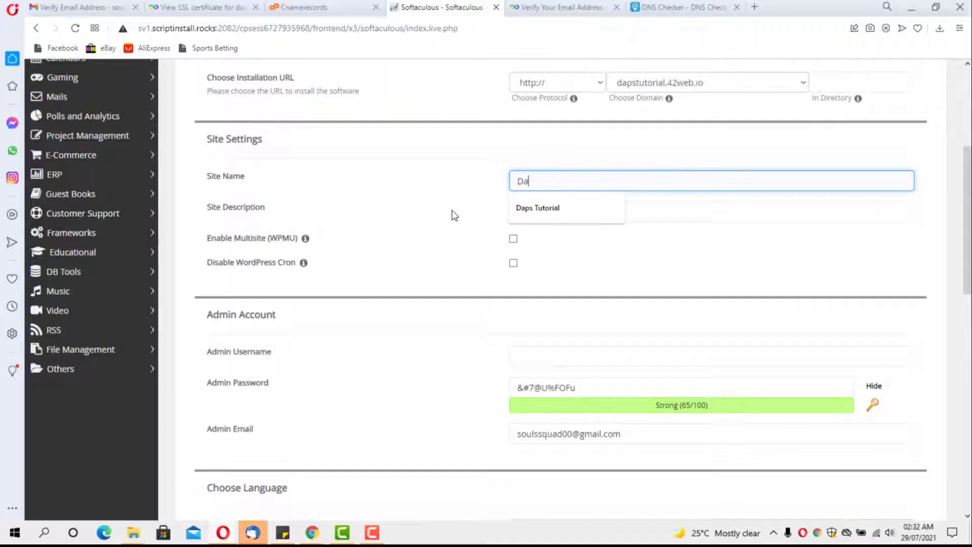
text(ps Tutorial)
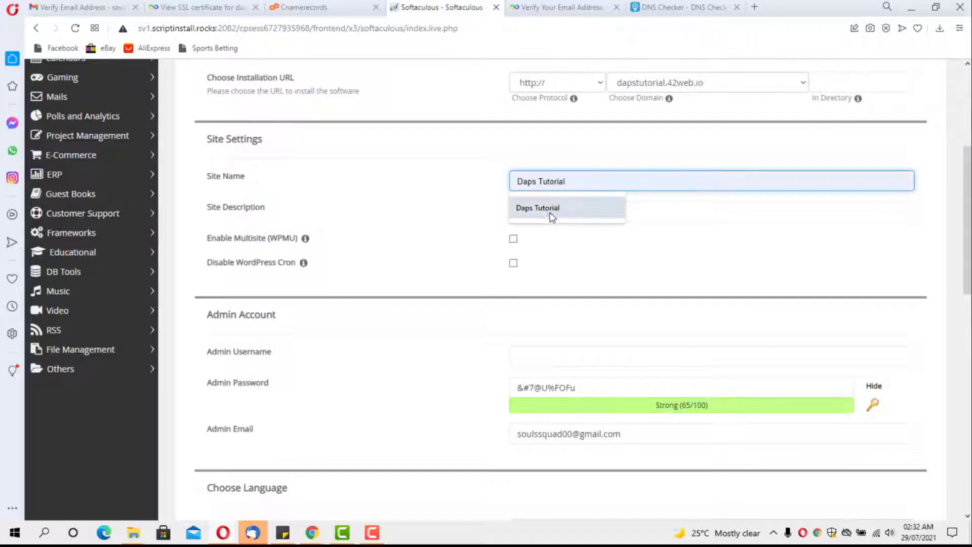
click(548, 213)
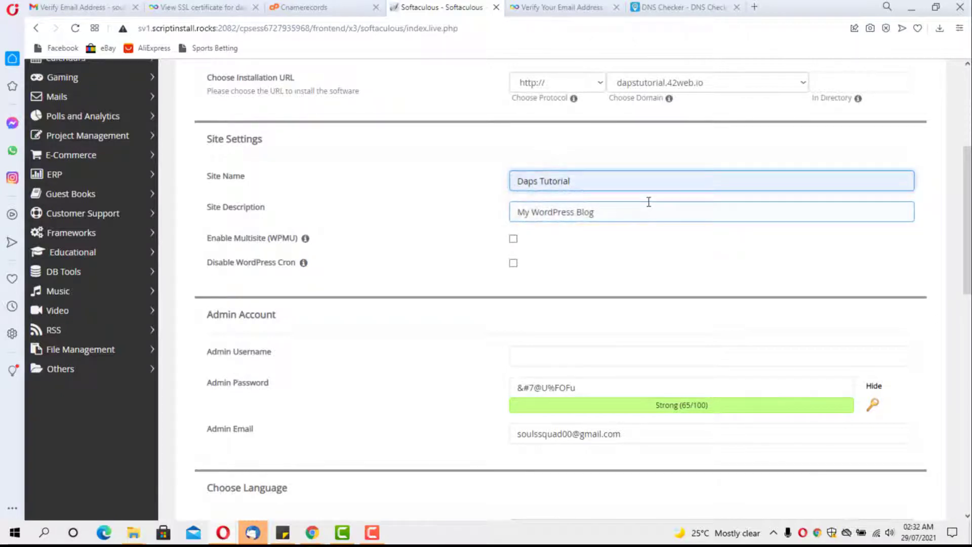
triple_click(632, 212)
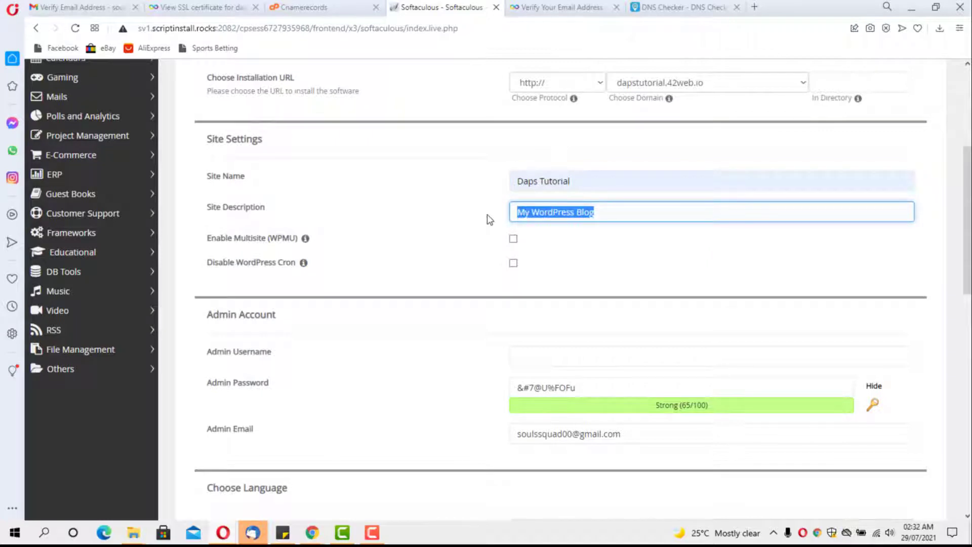
text(Learn WordPress Step By Step)
scroll(573, 293, down, 1)
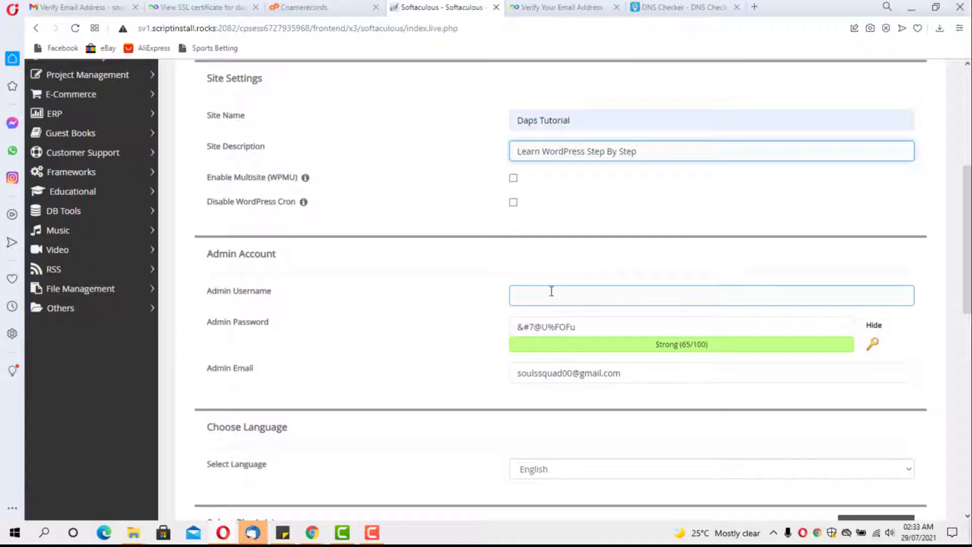
Step: Enter the admin username and replace the generated password with a pasted strong one (82/100)
click(551, 290)
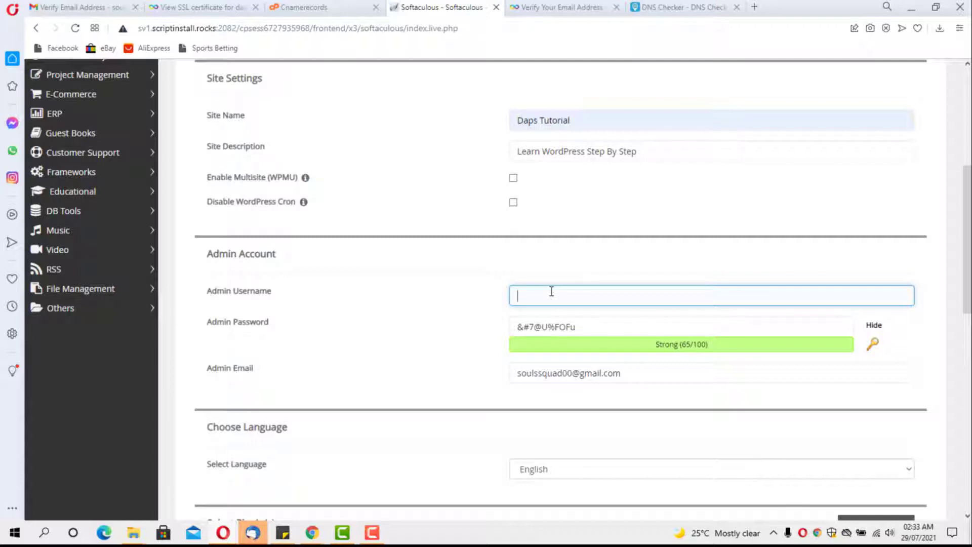
text(pstutorial)
key(Tab)
key(BackSpace)
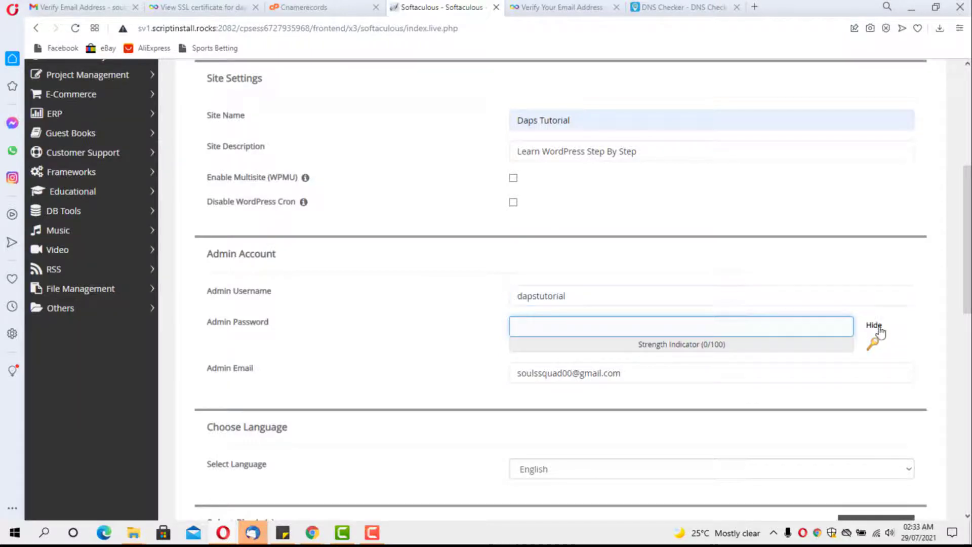
click(874, 325)
click(582, 328)
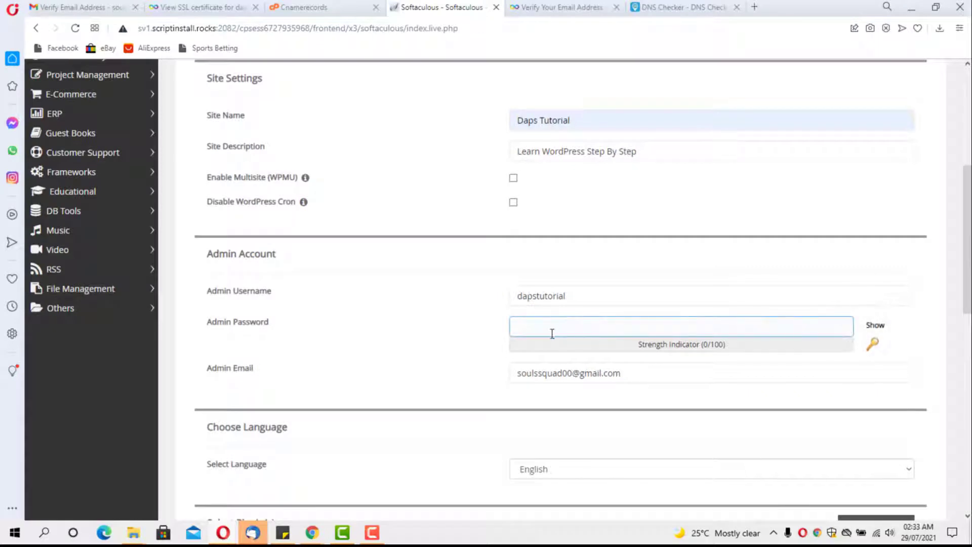
key(ctrl+v)
scroll(338, 256, down, 5)
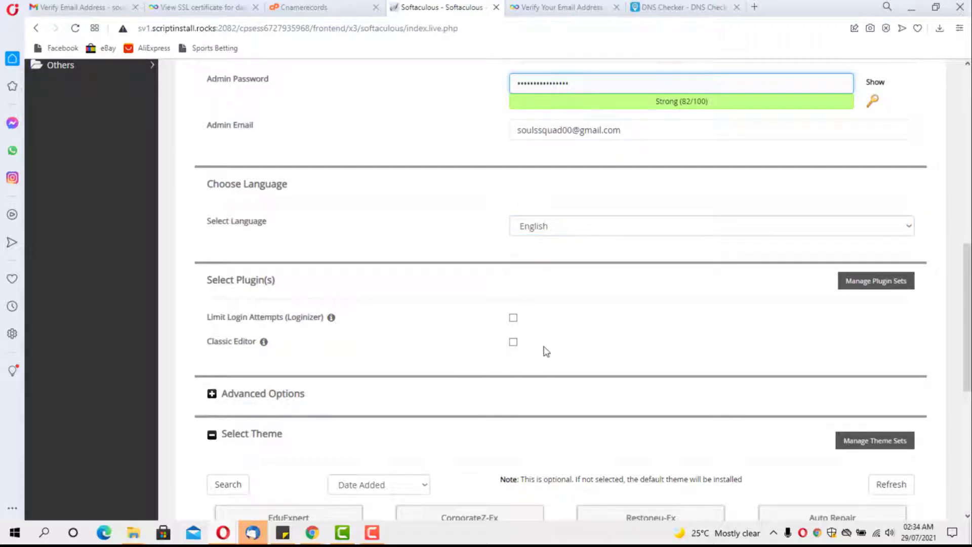
scroll(546, 351, down, 3)
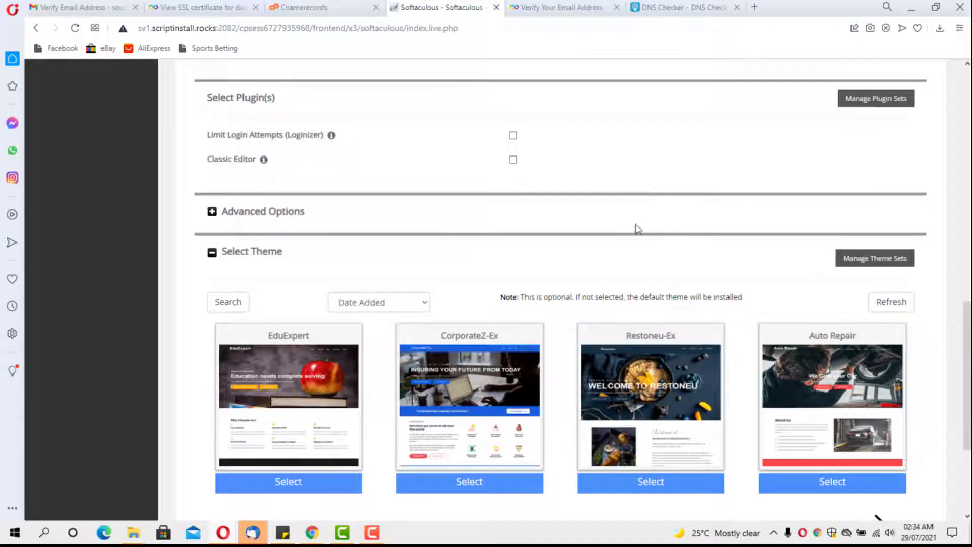
scroll(597, 244, down, 3)
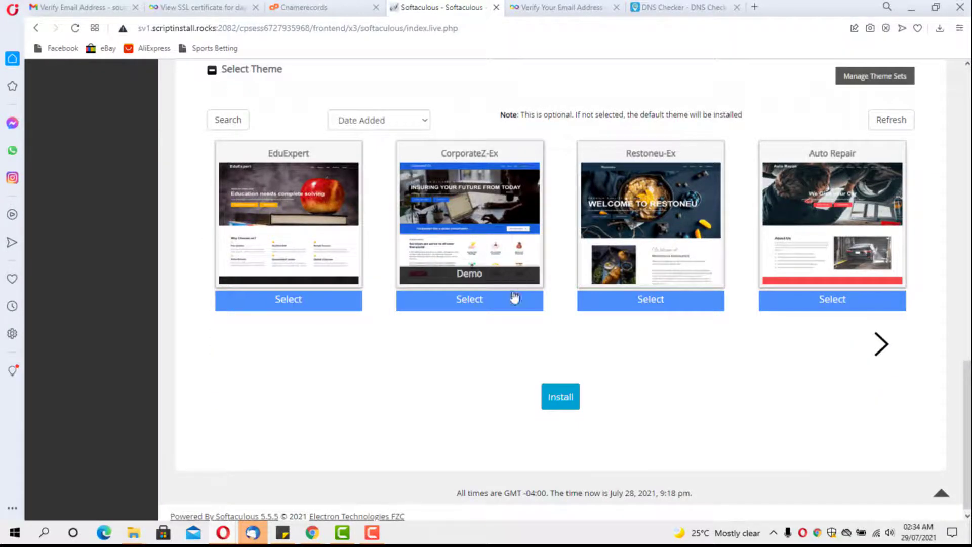
Step: Install WordPress and confirm the live Daps Tutorial site shows its Hello world! post
click(561, 399)
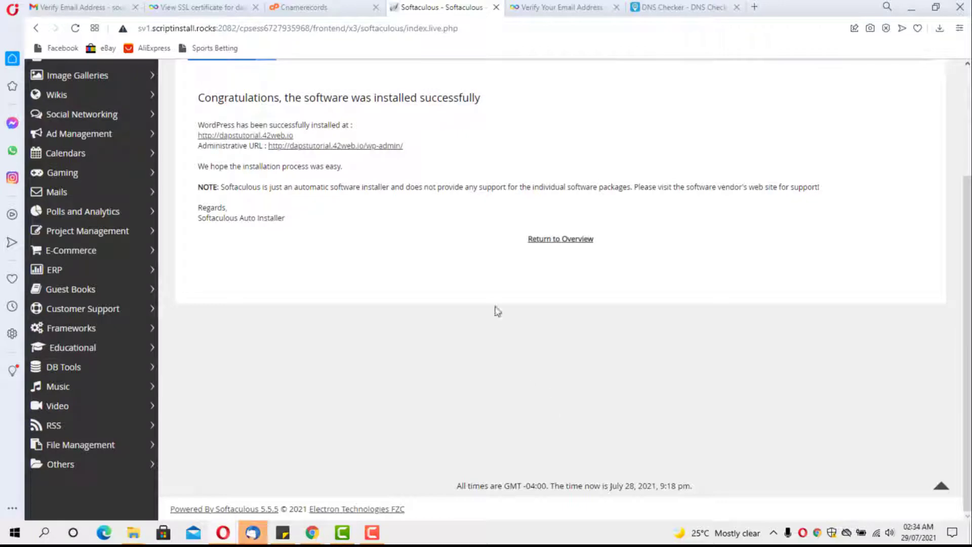
click(247, 136)
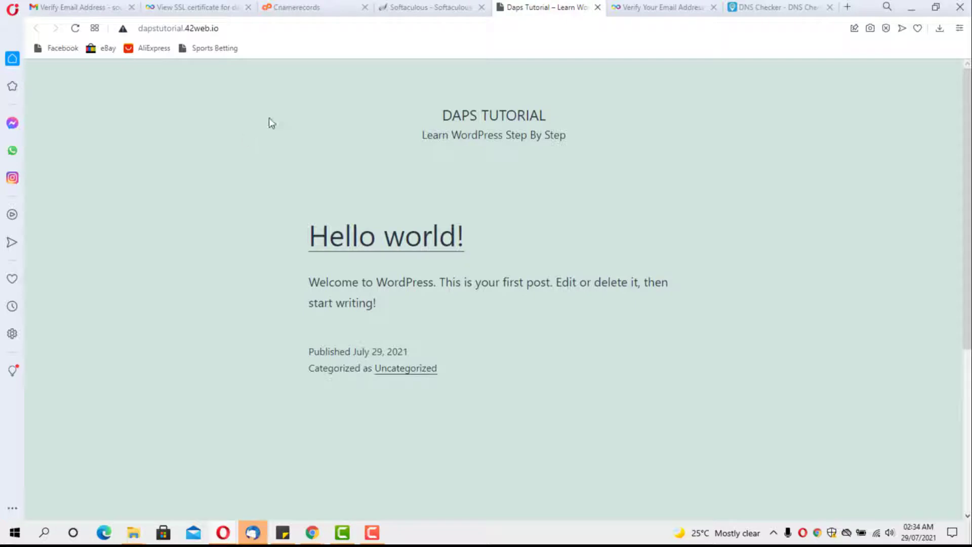
click(452, 10)
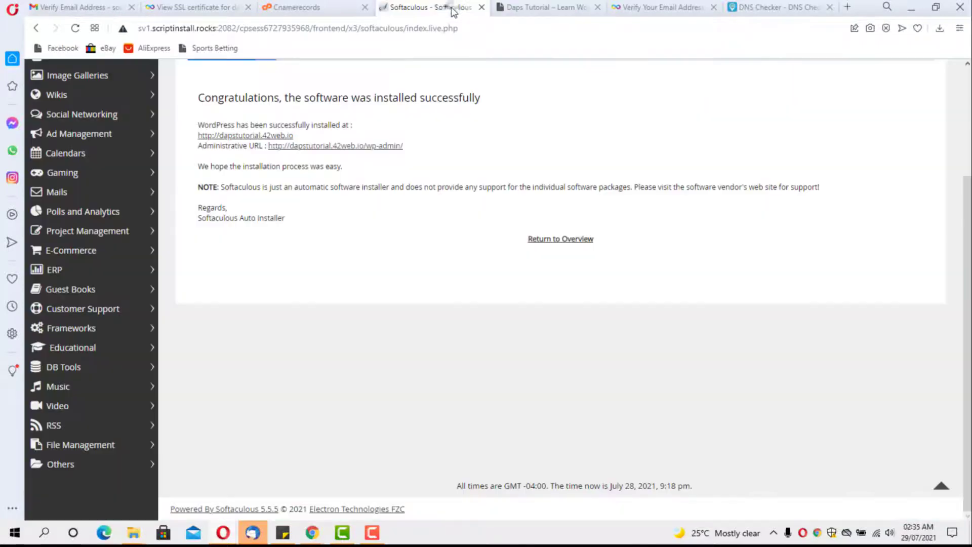
Step: Open the Daps Tutorial wp-admin Dashboard in a new tab beside the live site
click(328, 146)
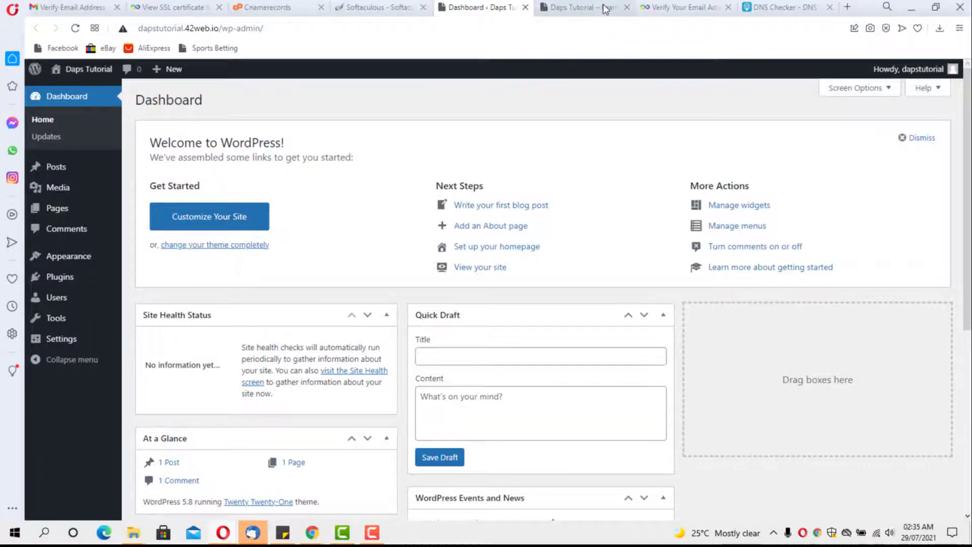
click(583, 10)
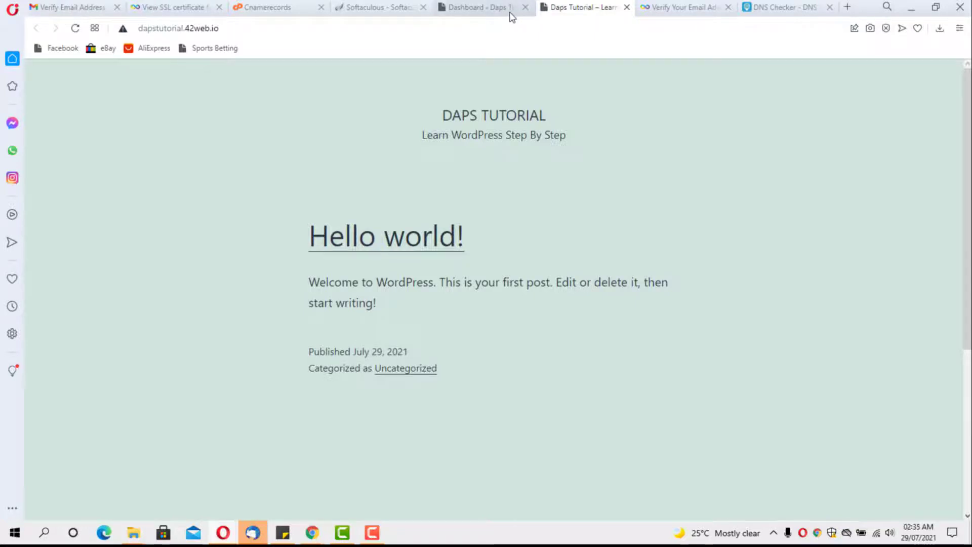
click(473, 9)
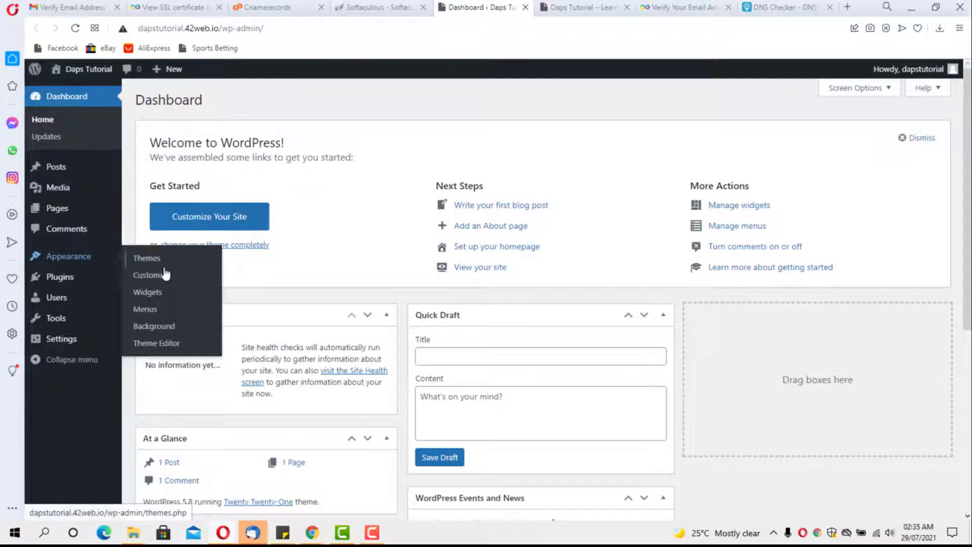
Step: Install the Astra theme from Add New Themes and activate it
click(156, 260)
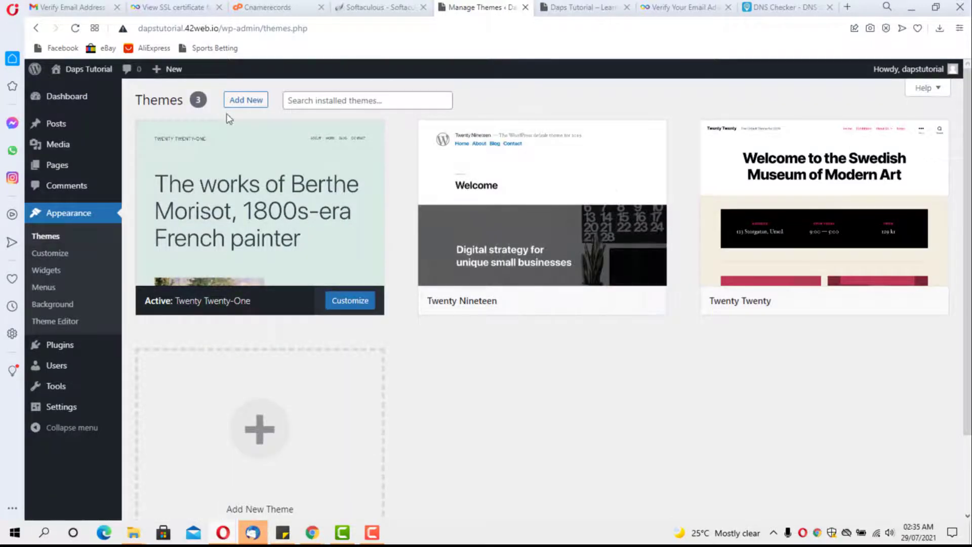
click(240, 104)
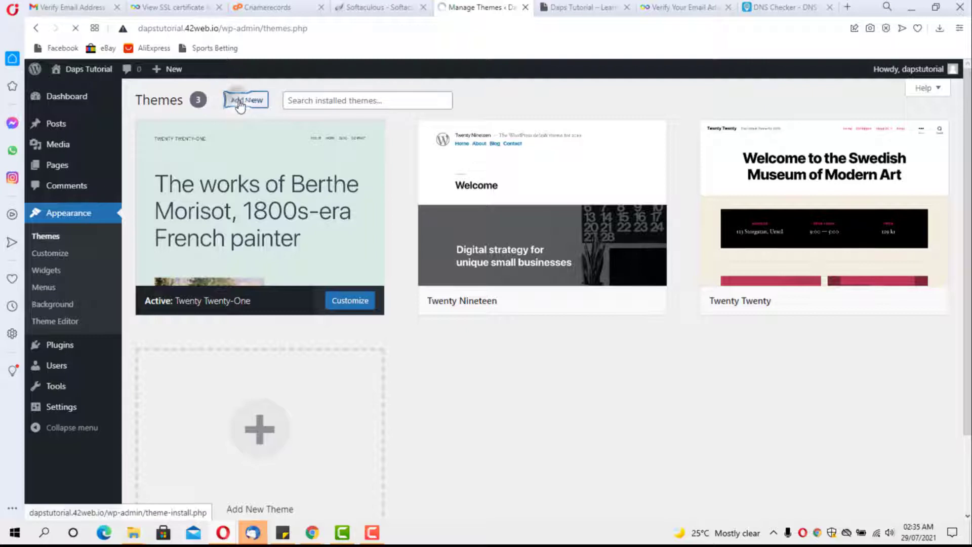
mouse_move(770, 272)
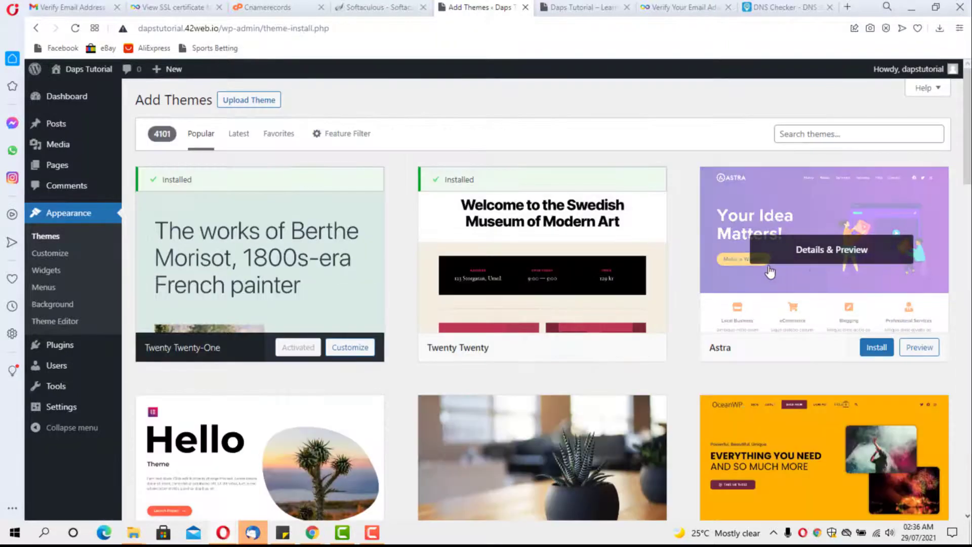
click(877, 348)
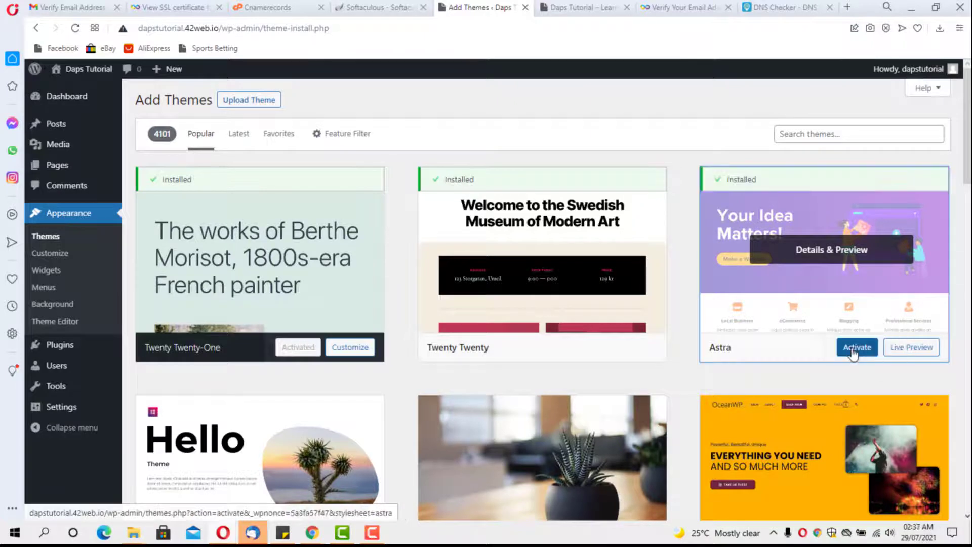
click(855, 348)
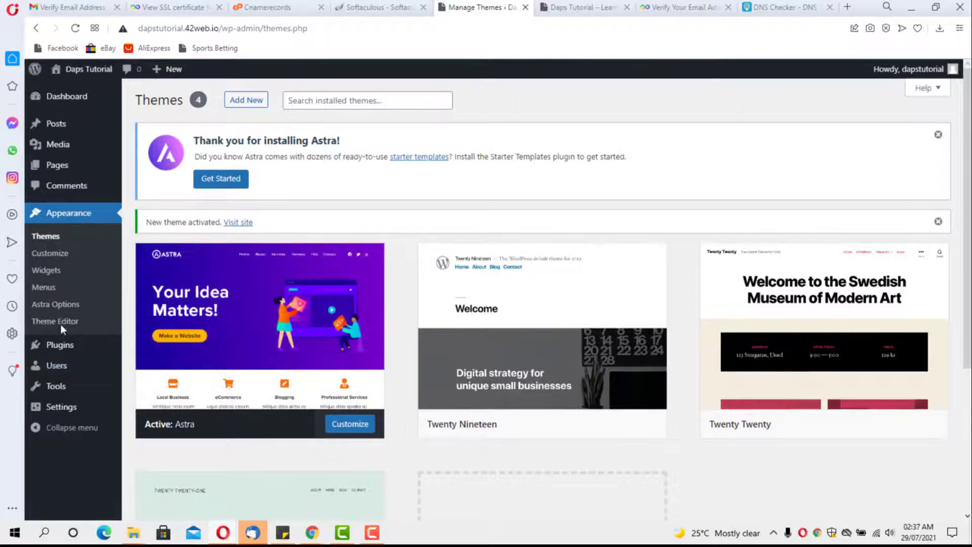
Step: Search plugins for 'astra starter', then install and activate Starter Templates 2.6.18
mouse_move(67, 347)
click(146, 365)
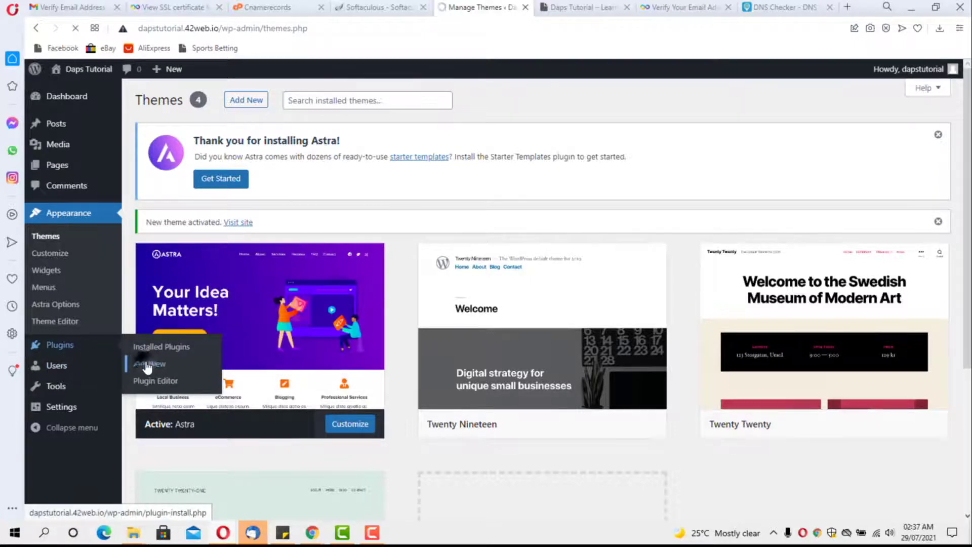
click(830, 217)
click(800, 243)
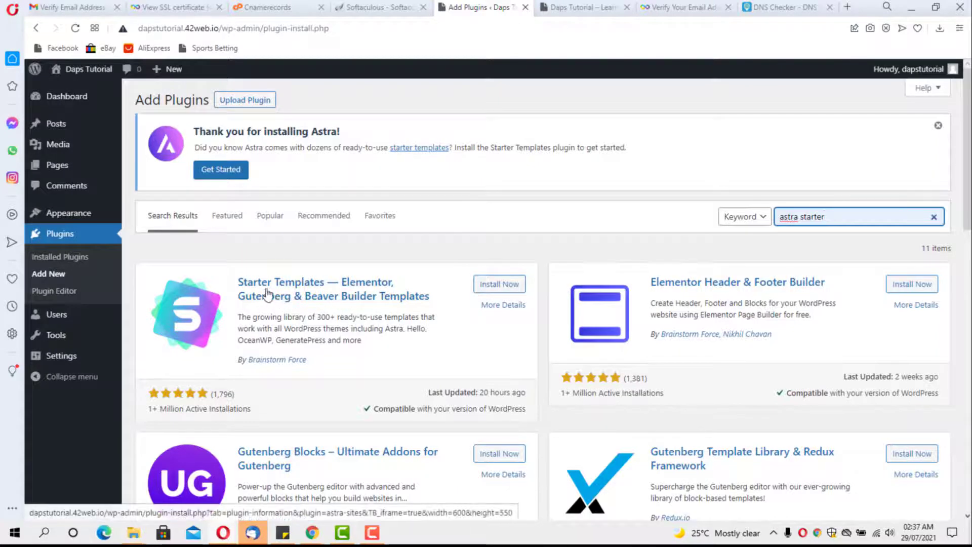
click(492, 285)
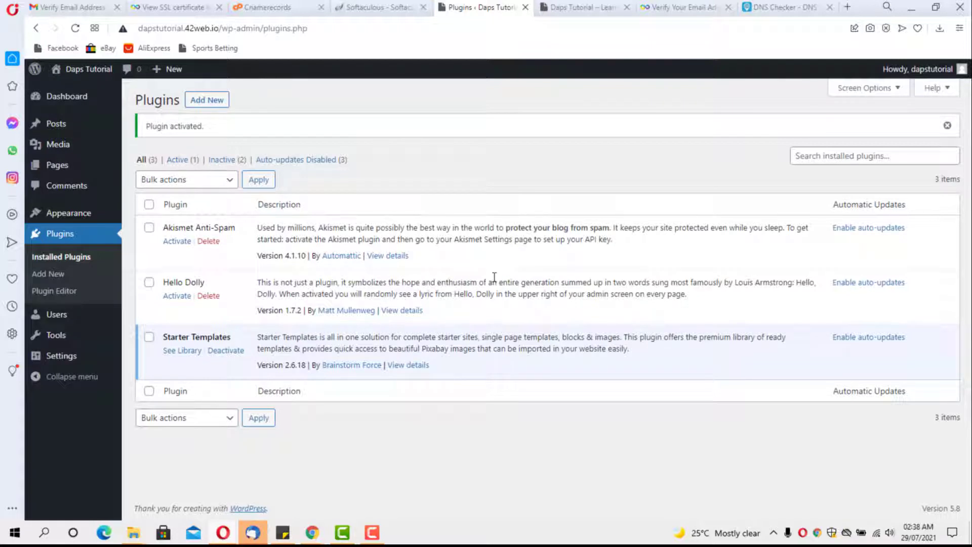
Step: Open the Starter Templates library with Gutenberg as page builder and filter to Free templates
click(183, 350)
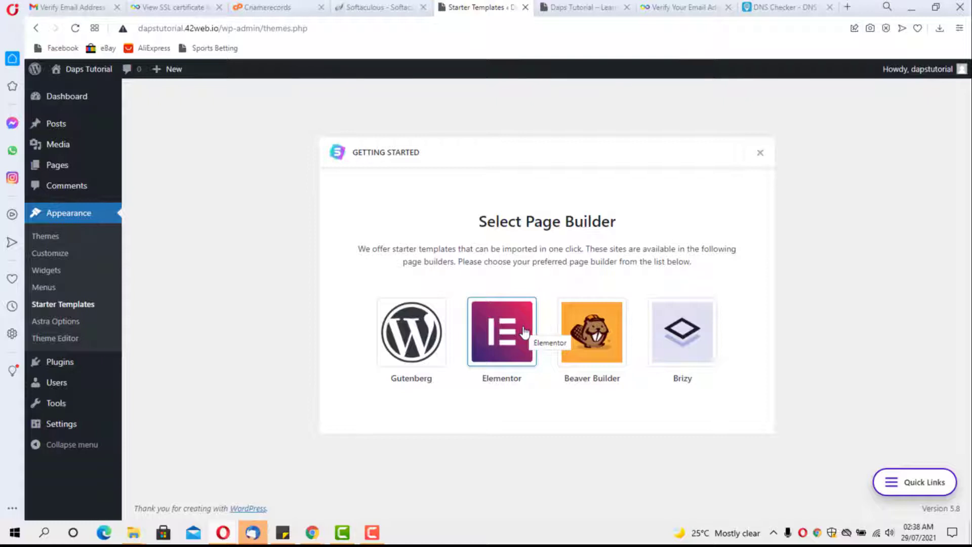
click(403, 349)
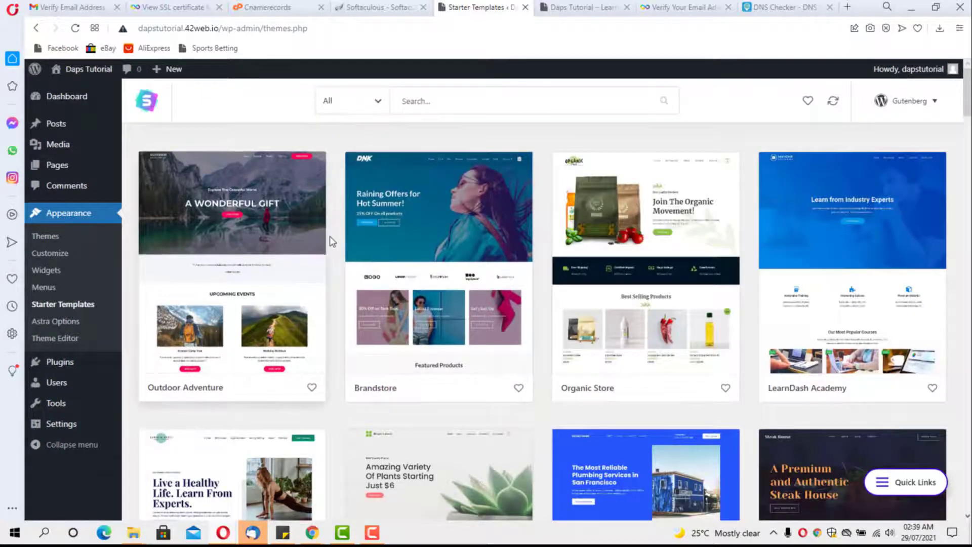
scroll(329, 235, down, 5)
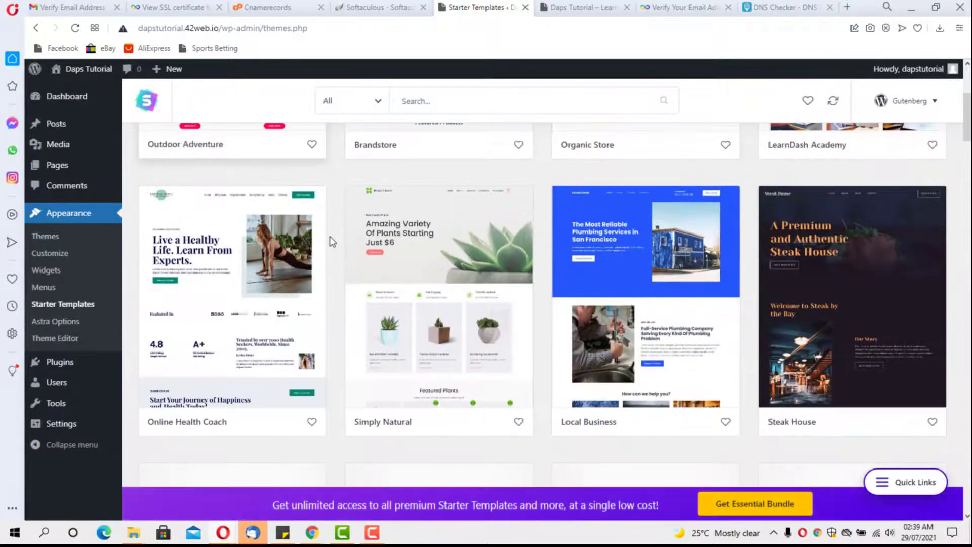
scroll(329, 236, up, 5)
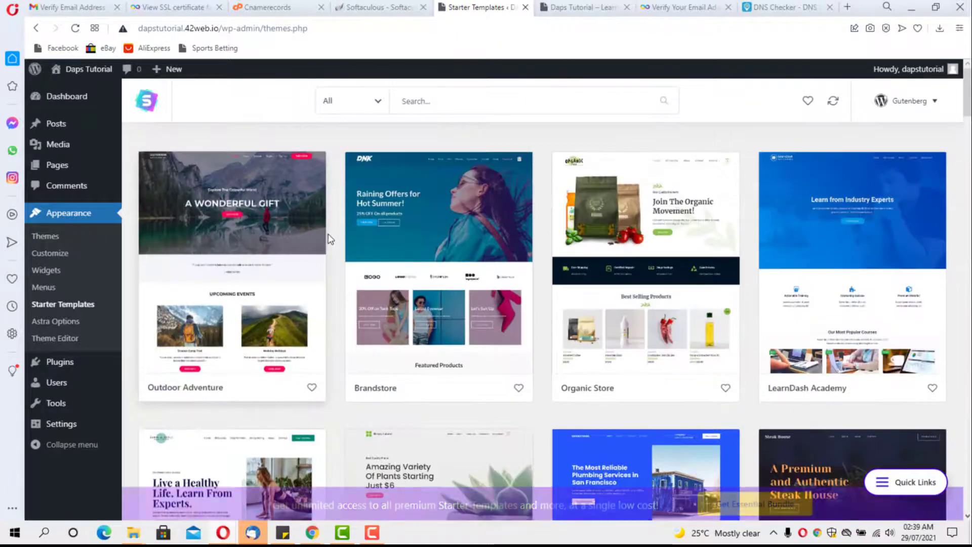
click(378, 102)
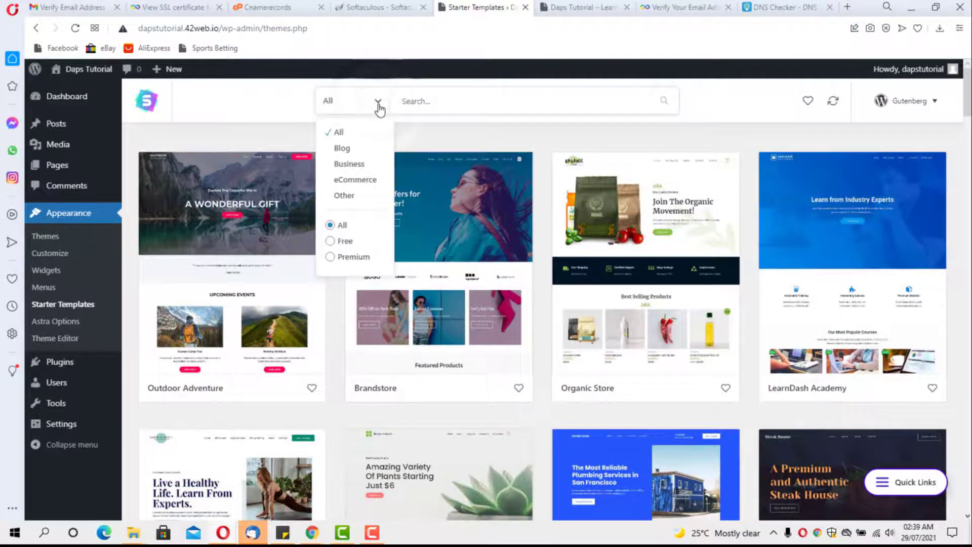
click(331, 242)
Step: Close the filter list and scroll through the free template grid
click(330, 243)
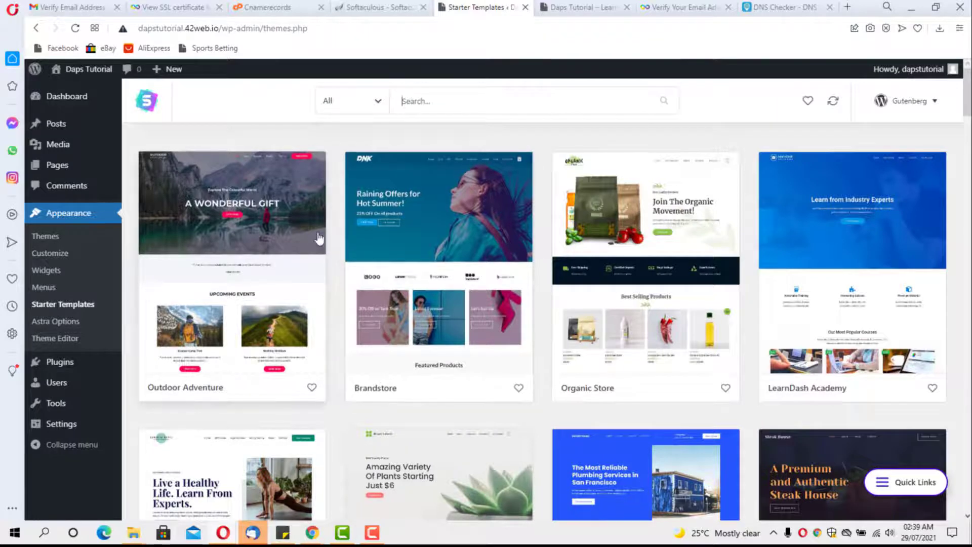
scroll(365, 265, down, 10)
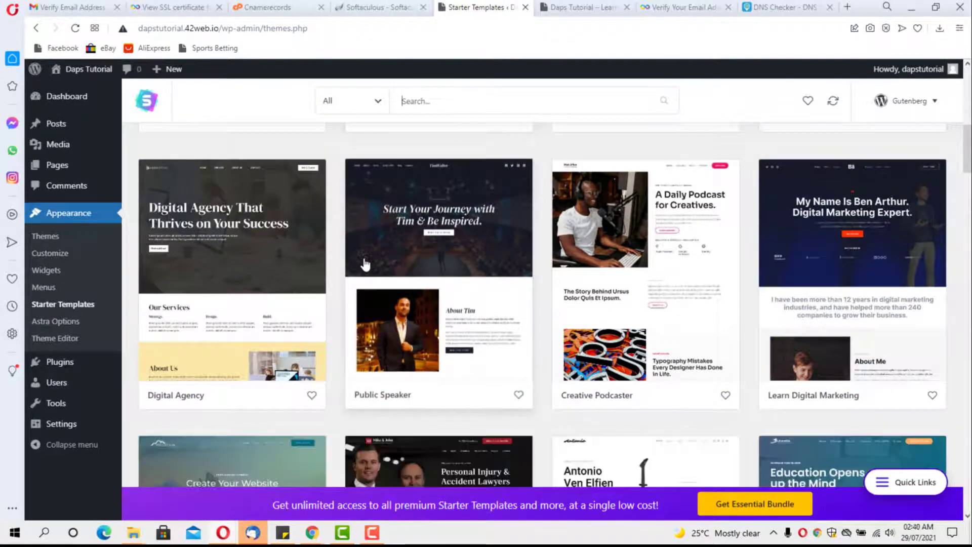
scroll(366, 264, down, 3)
scroll(363, 261, down, 3)
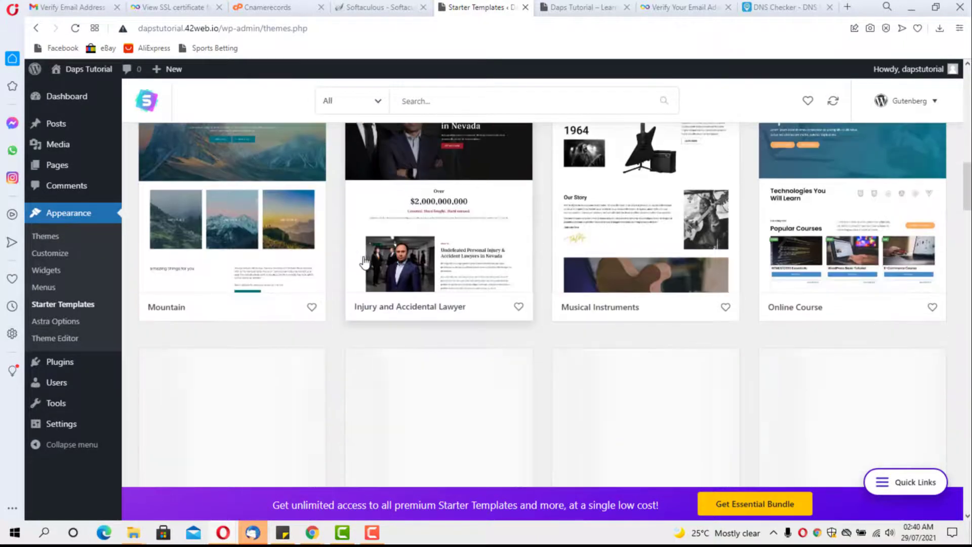
scroll(364, 261, down, 3)
scroll(364, 261, down, 1)
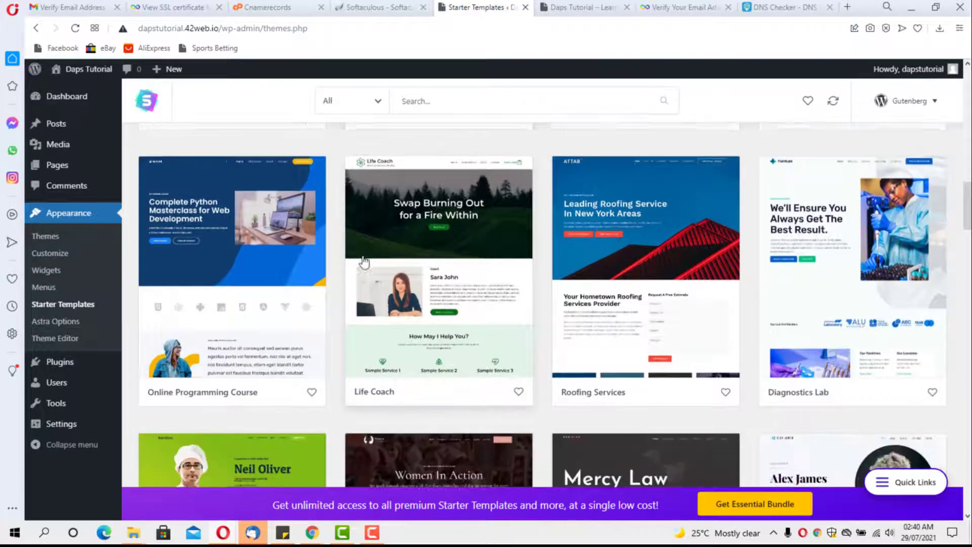
scroll(363, 261, down, 3)
scroll(364, 262, down, 3)
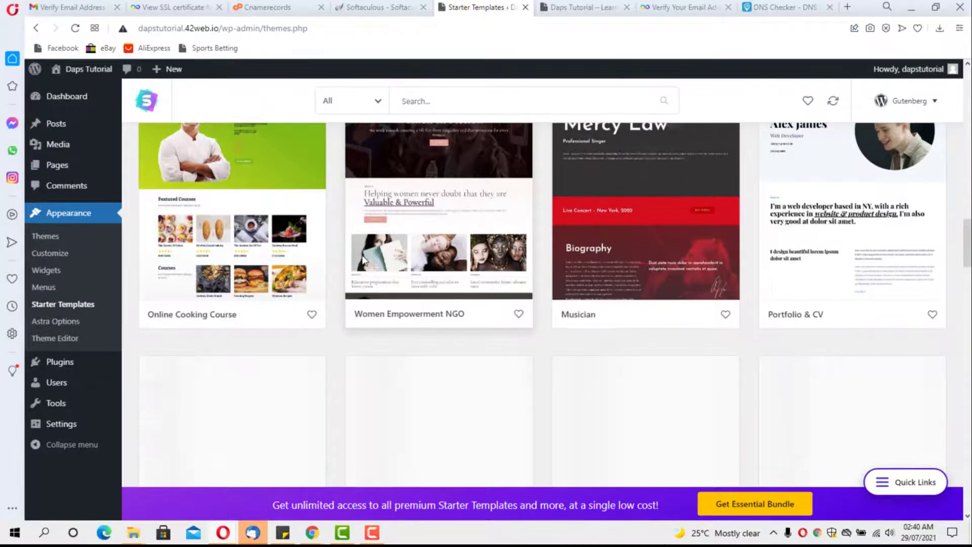
scroll(363, 261, down, 3)
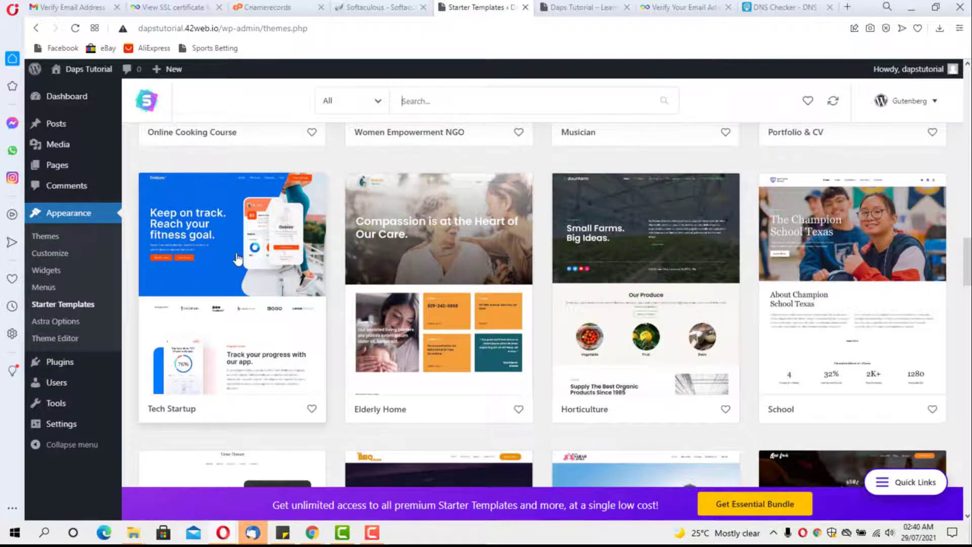
Step: Open the Tech Startup template and scroll its home page preview down to the team section
click(211, 253)
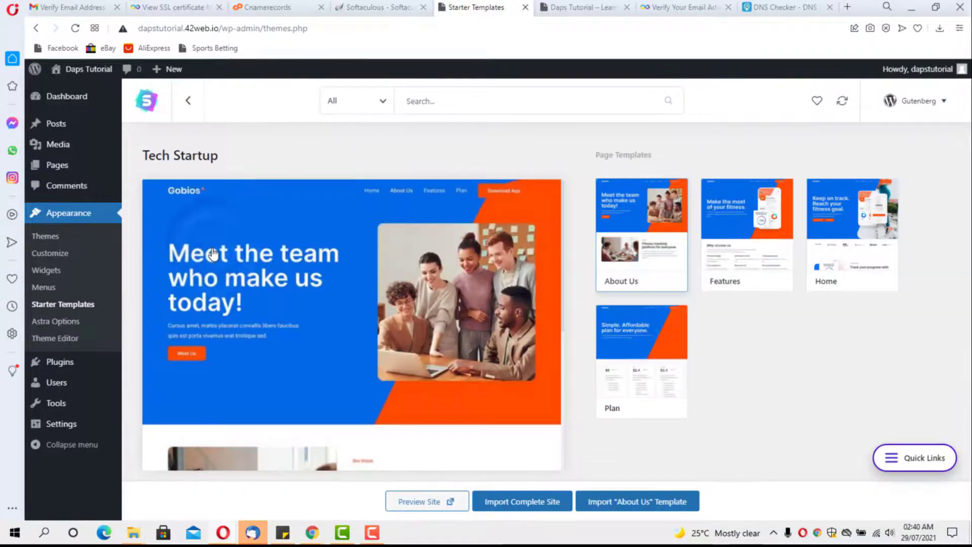
scroll(314, 251, down, 4)
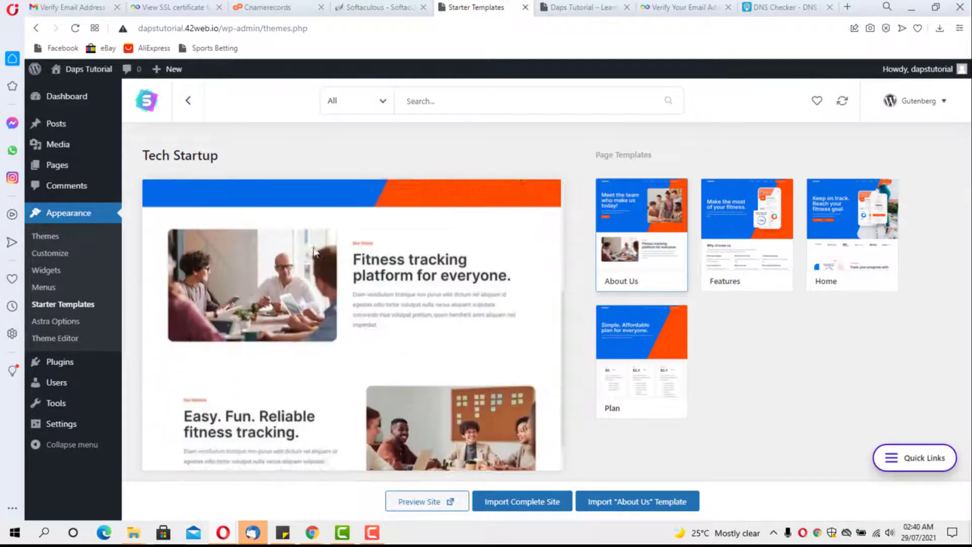
scroll(314, 250, down, 8)
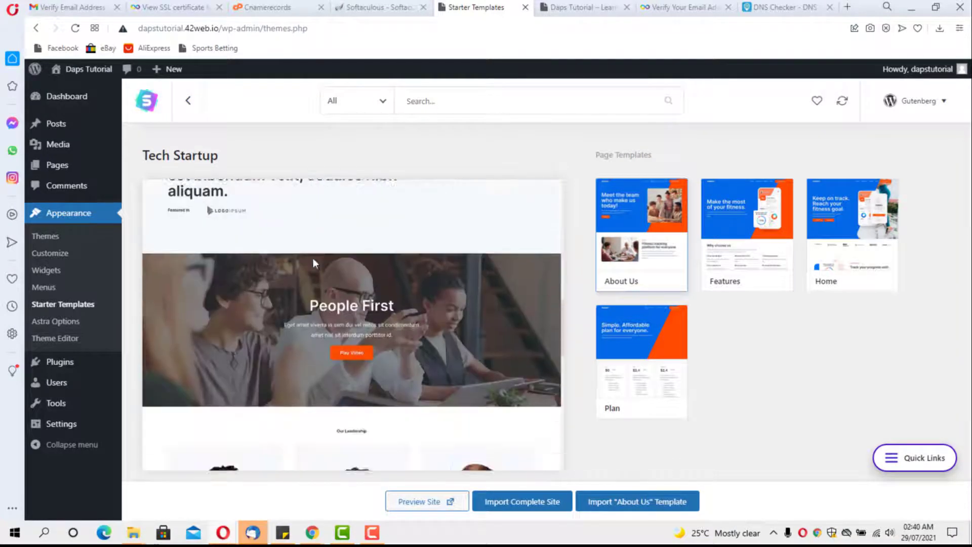
scroll(314, 257, down, 5)
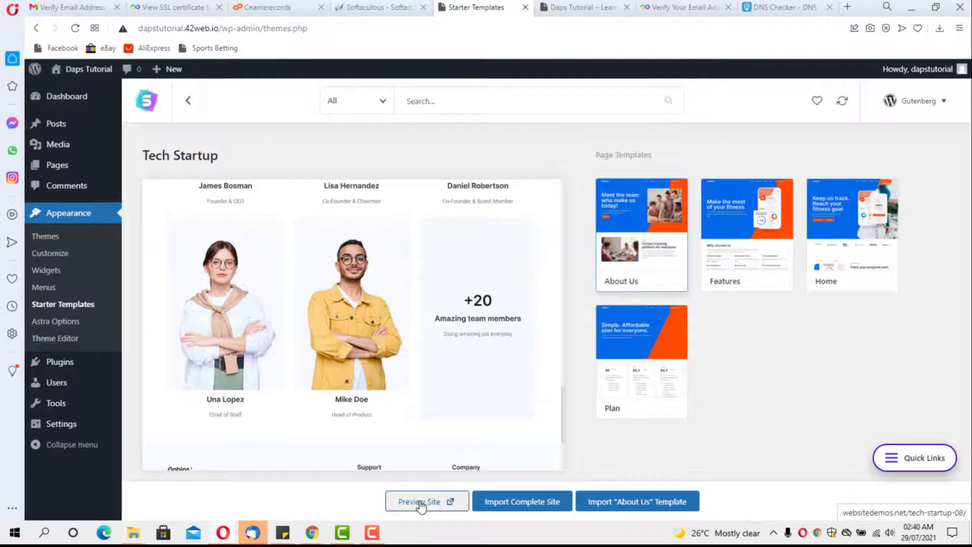
Step: Import the complete Tech Startup site as an Expert for Myself/My company, skipping the details form
click(528, 502)
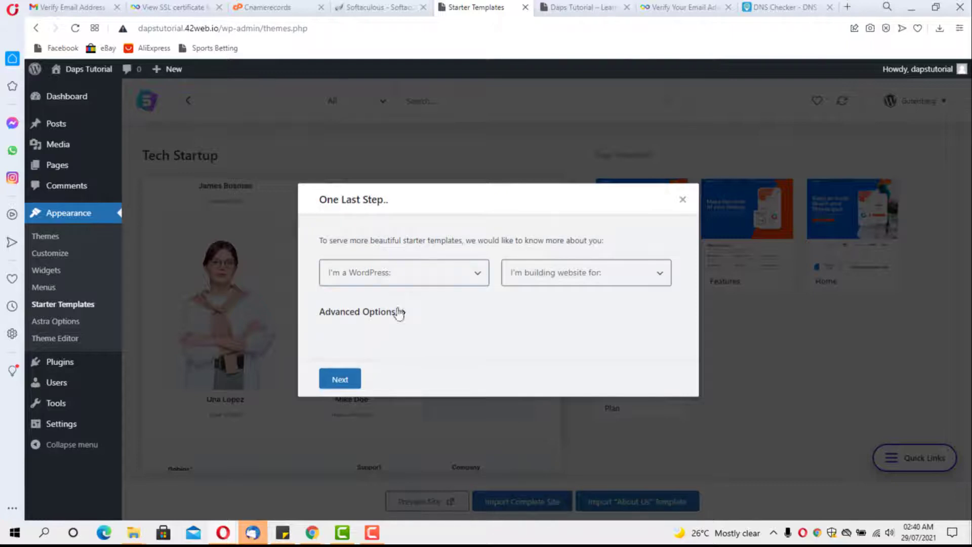
click(449, 275)
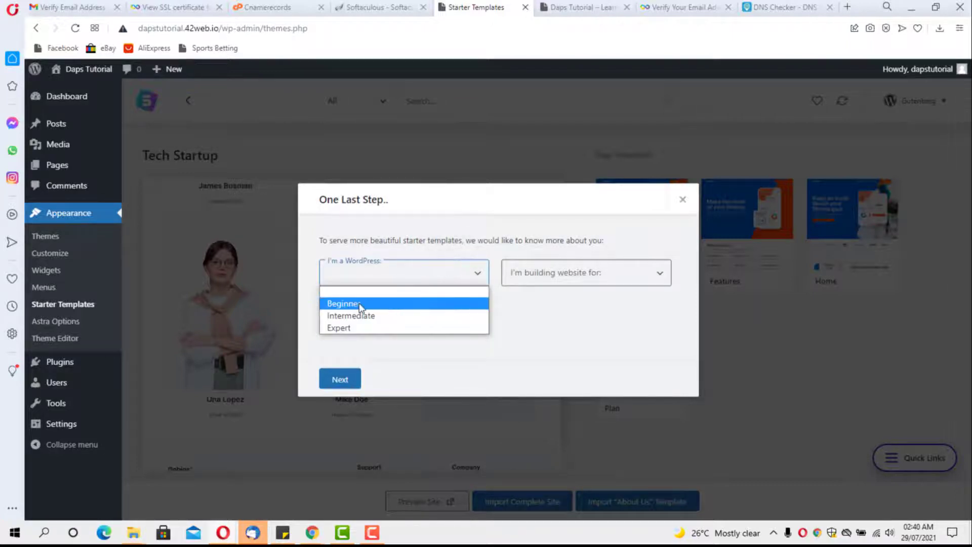
click(357, 328)
click(584, 273)
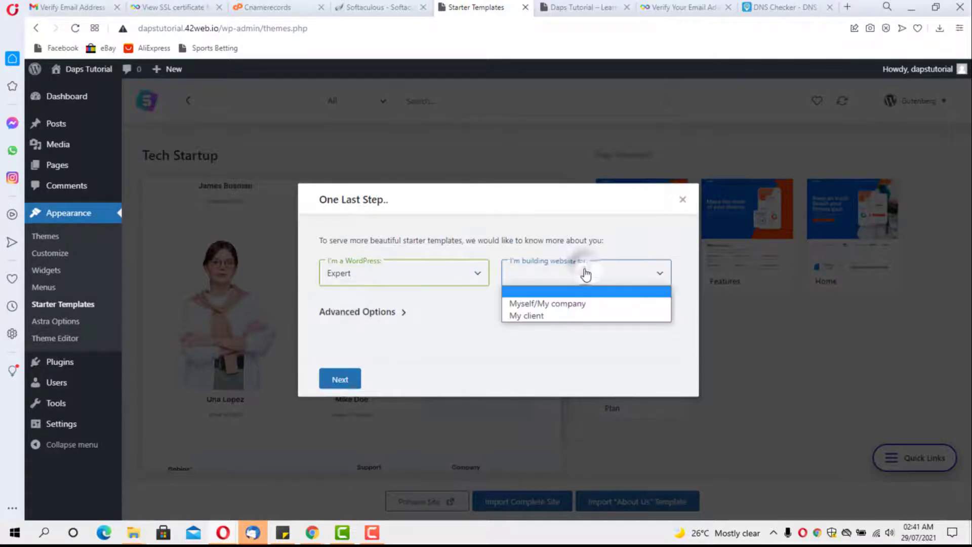
click(568, 307)
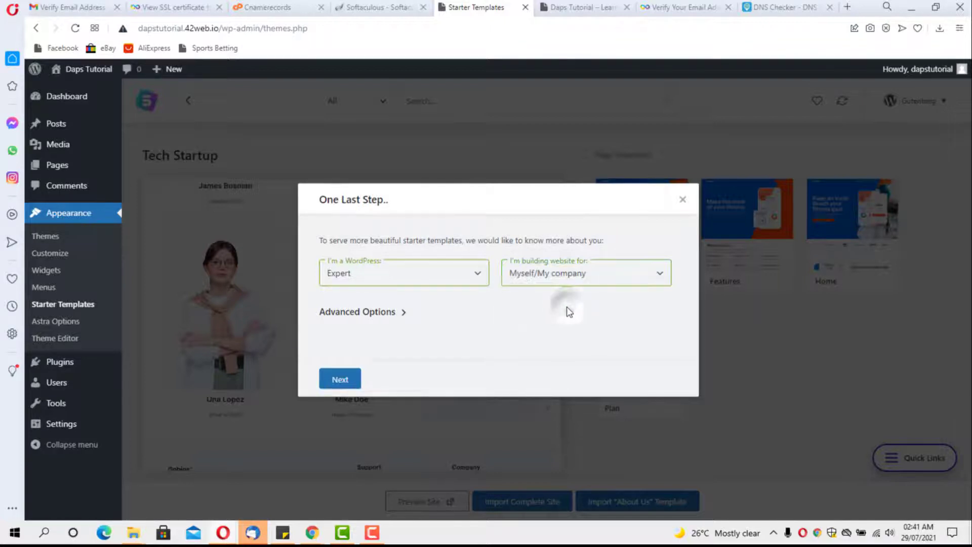
click(354, 380)
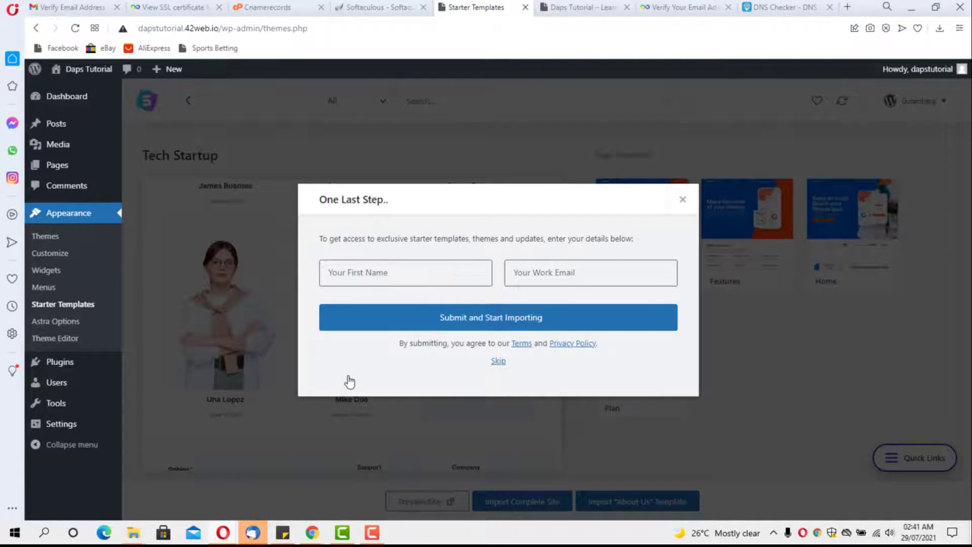
click(499, 362)
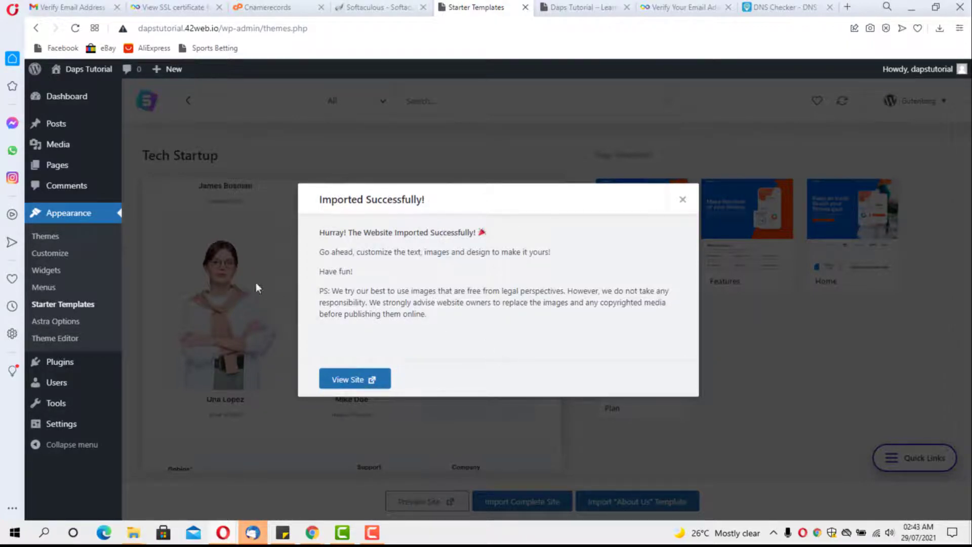
Step: Reload the Daps Tutorial site to show the Gobios fitness design, then edit its Home page
click(566, 7)
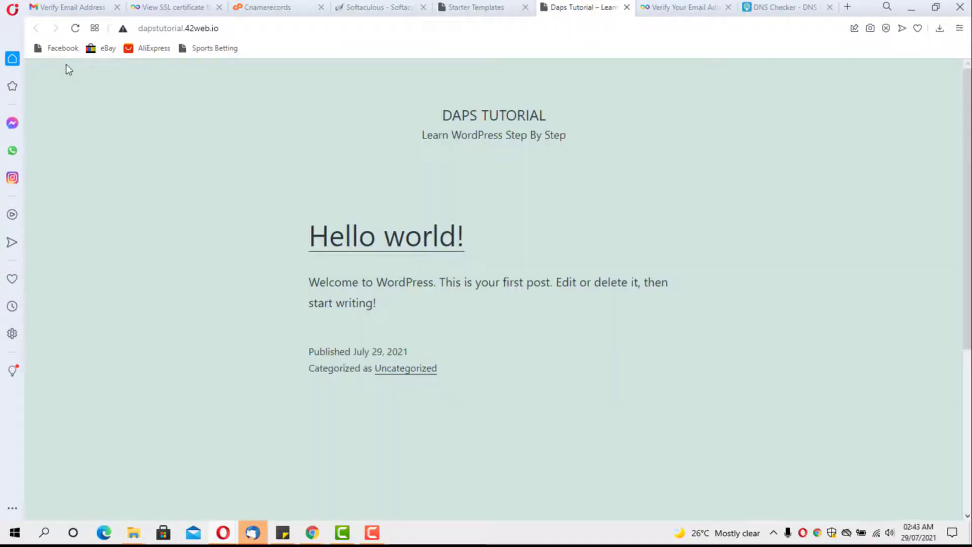
click(75, 28)
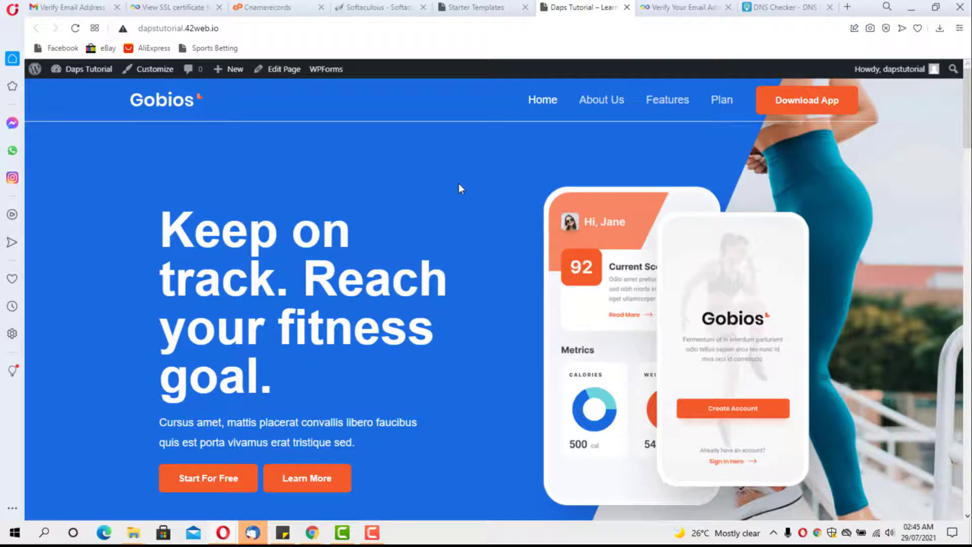
click(281, 71)
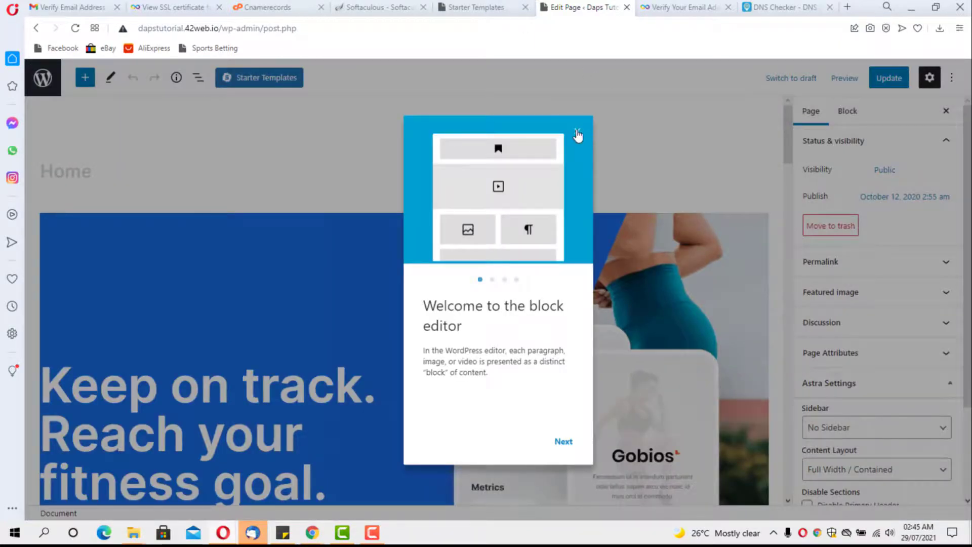
click(577, 136)
scroll(577, 134, down, 2)
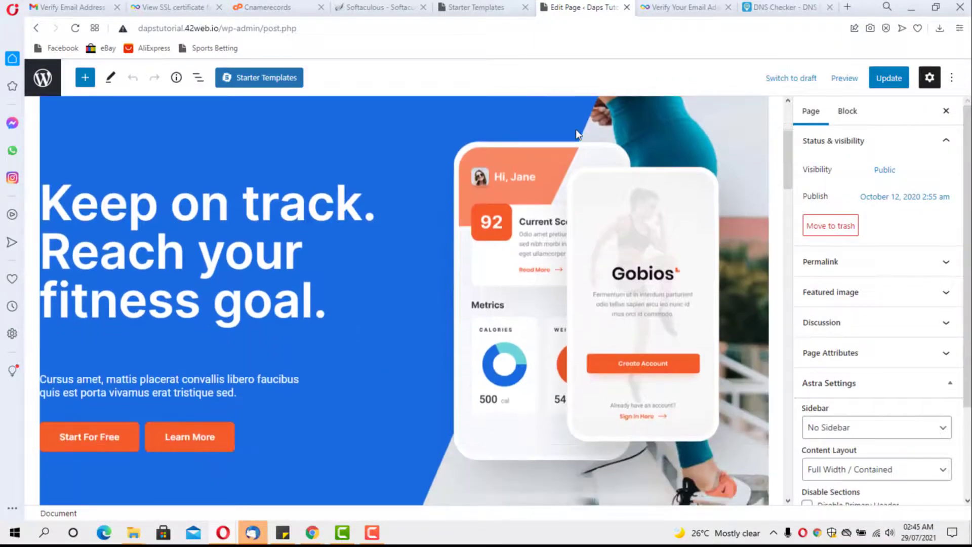
click(219, 299)
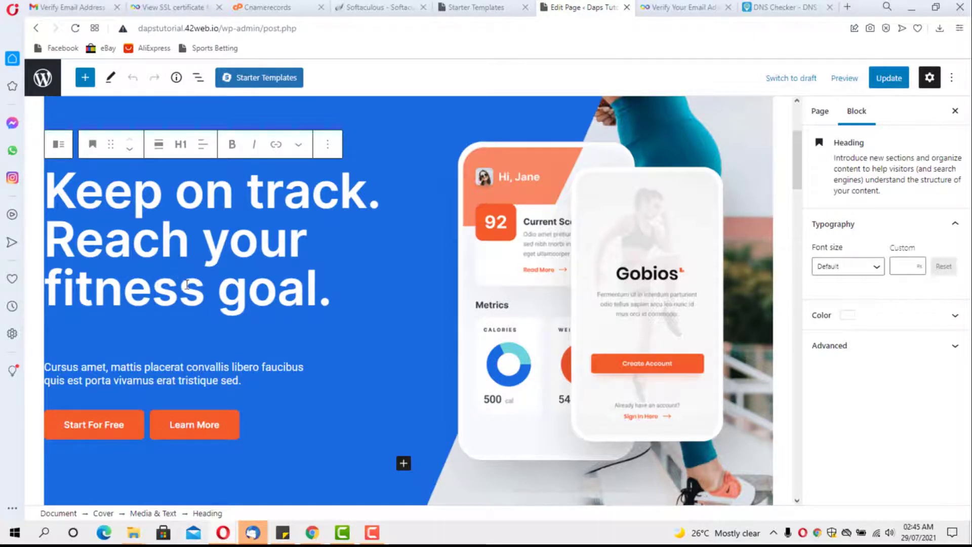
drag(205, 286, 74, 295)
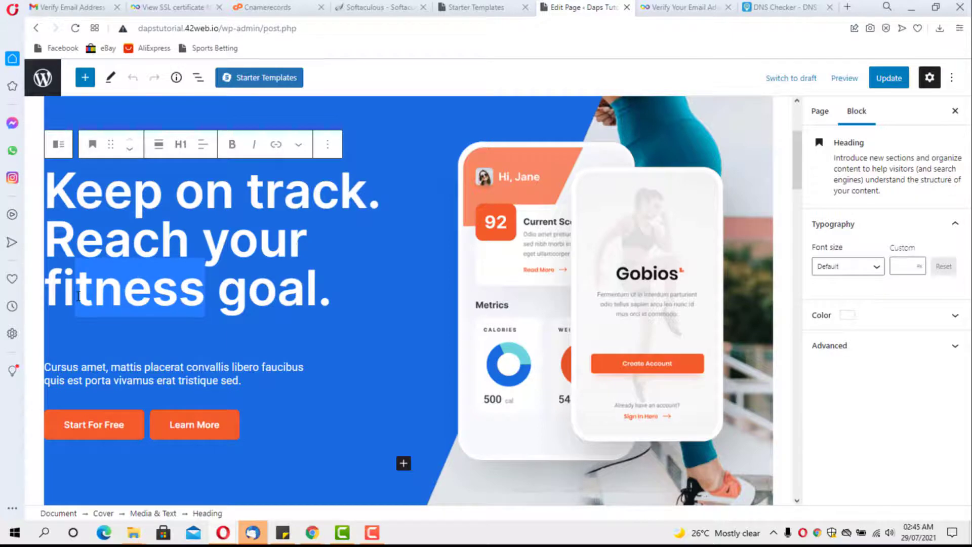
text(nan)
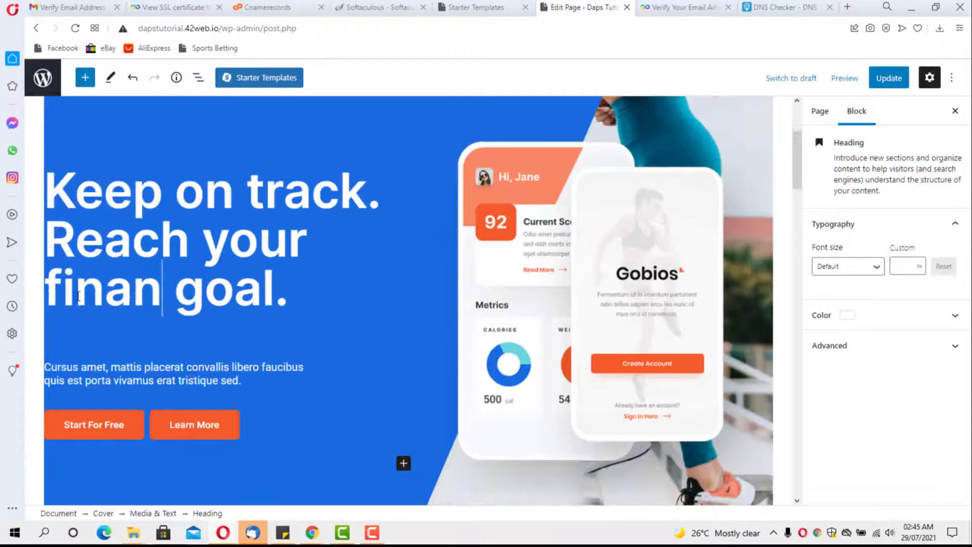
text(cial)
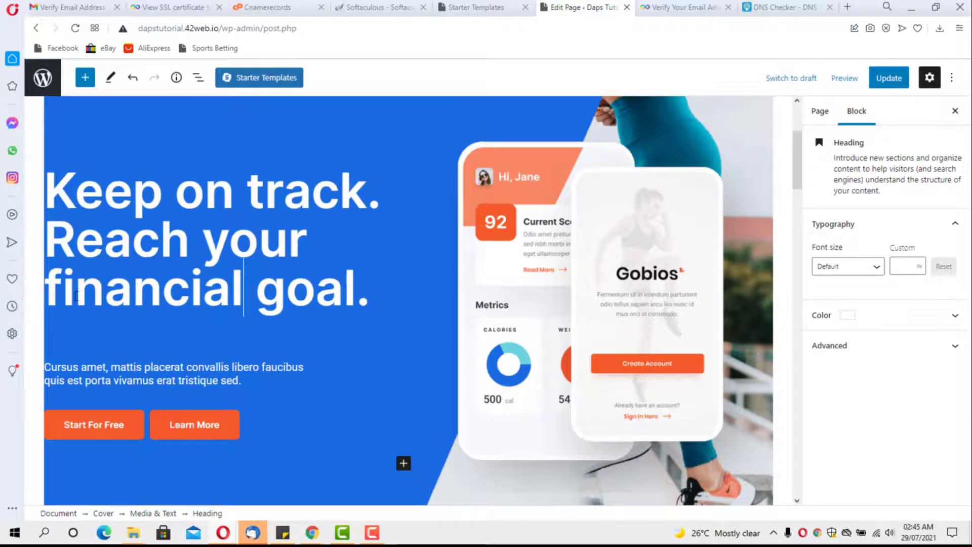
click(195, 366)
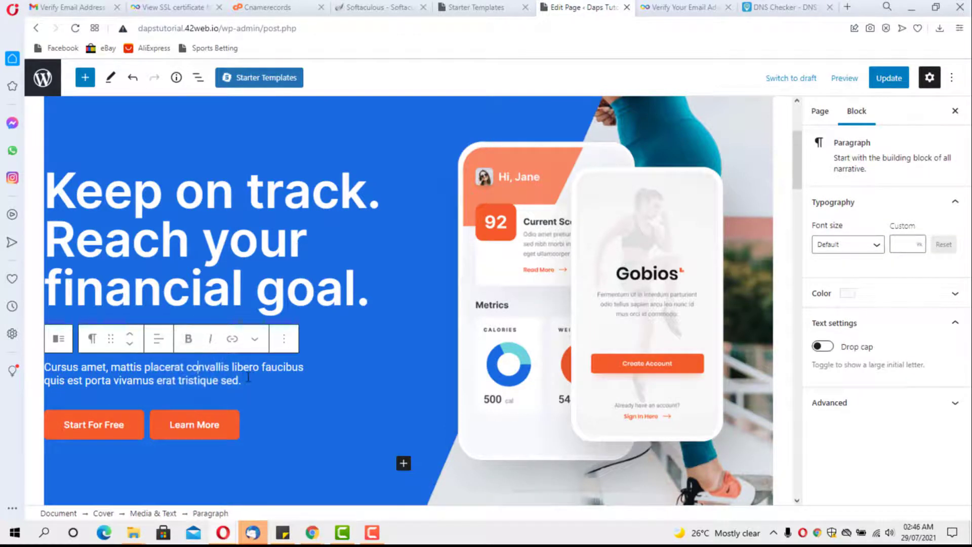
drag(244, 380, 146, 366)
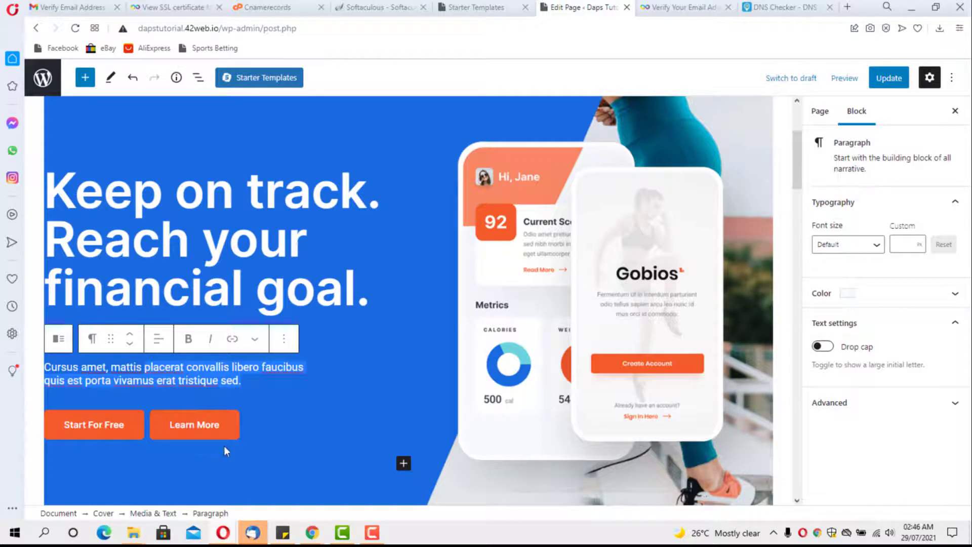
click(181, 424)
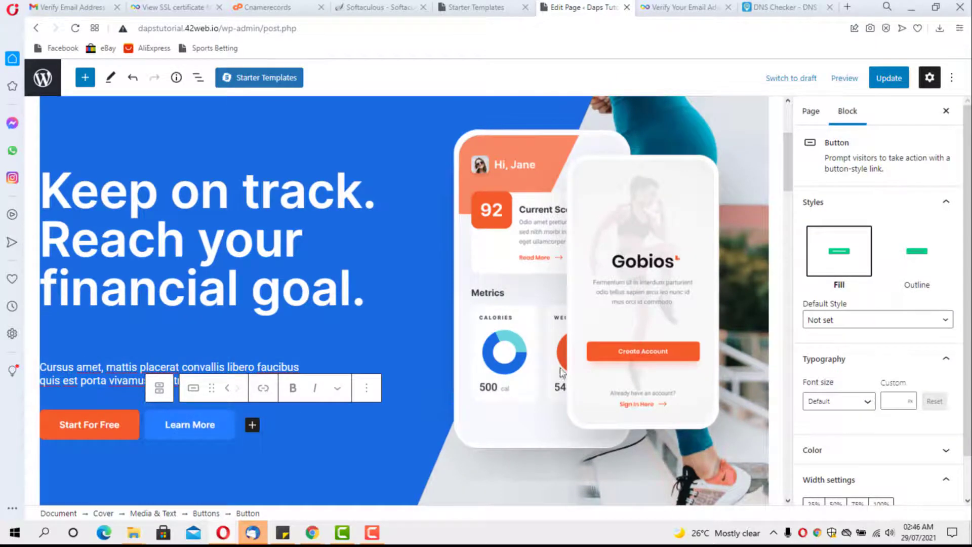
click(262, 390)
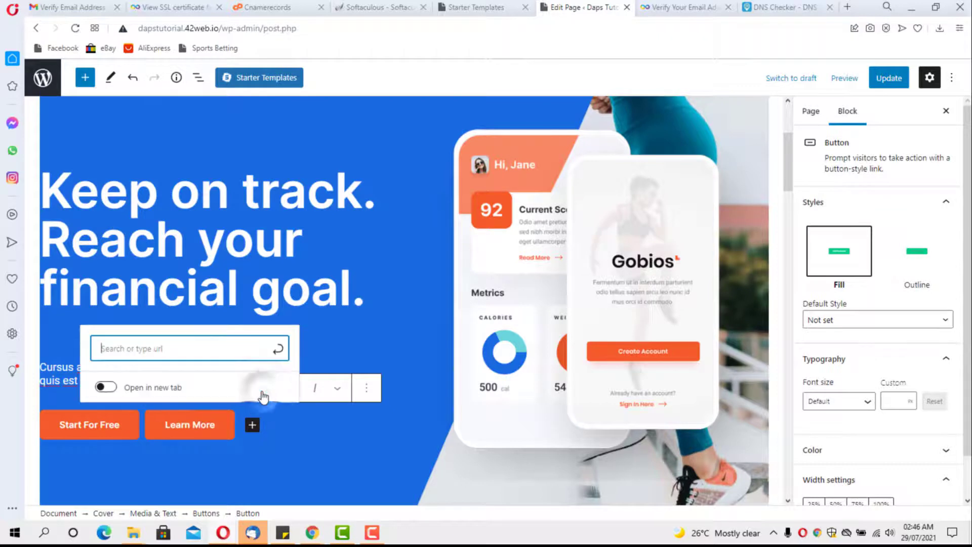
click(137, 348)
click(106, 387)
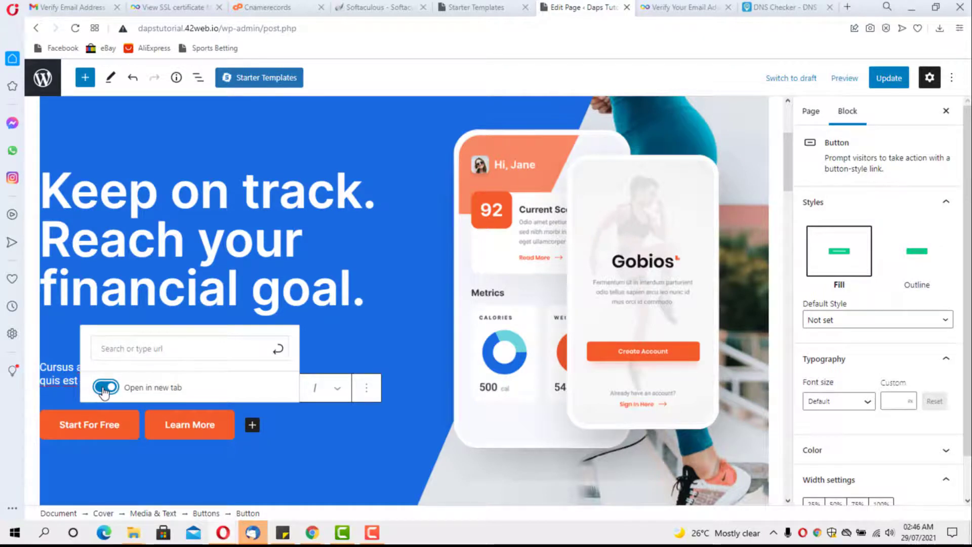
click(104, 390)
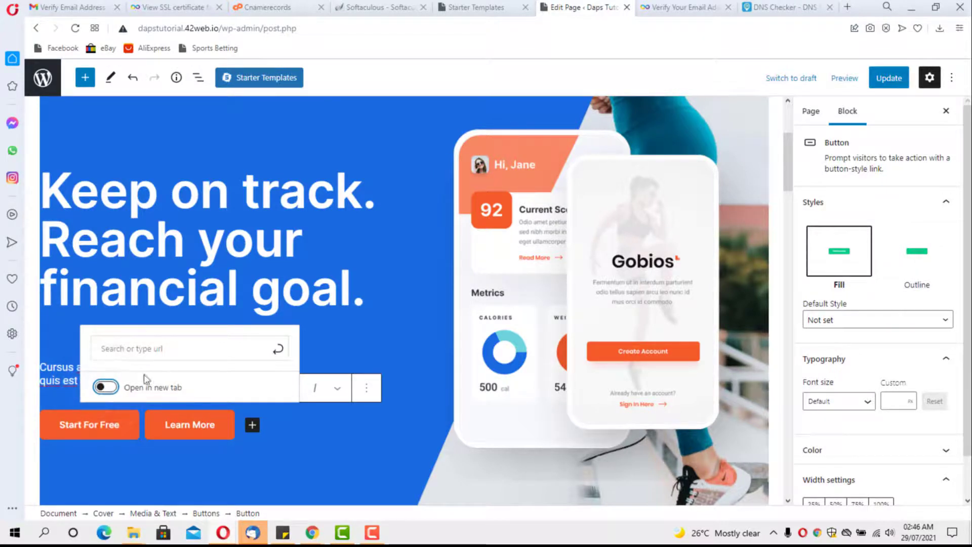
click(278, 349)
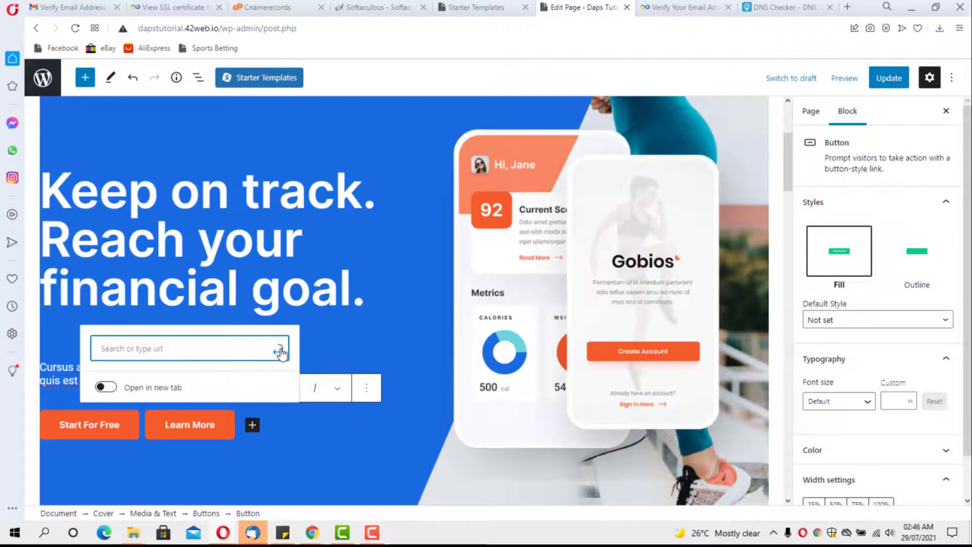
click(304, 369)
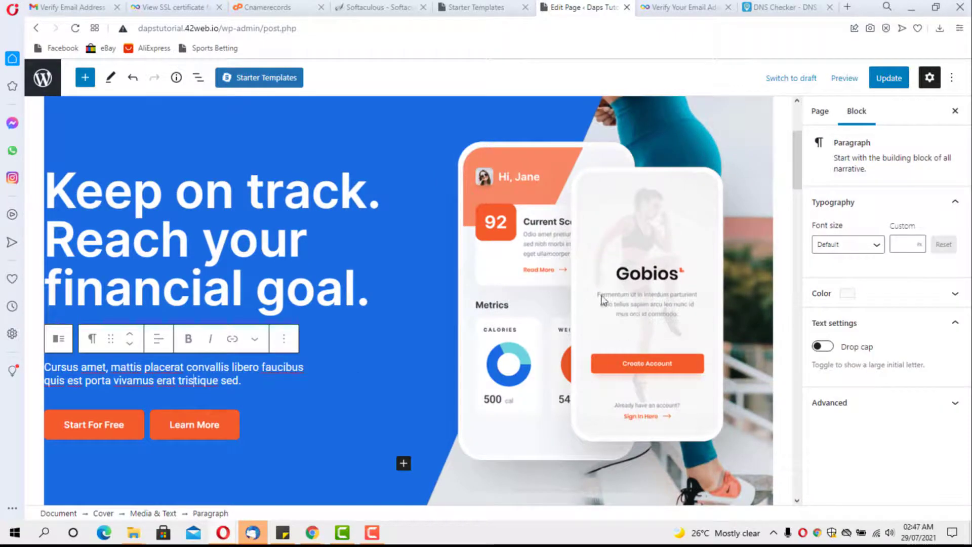
Step: Move the hero Cover block's background focal point to Left 82%, Top 66%
scroll(652, 334, down, 2)
click(612, 406)
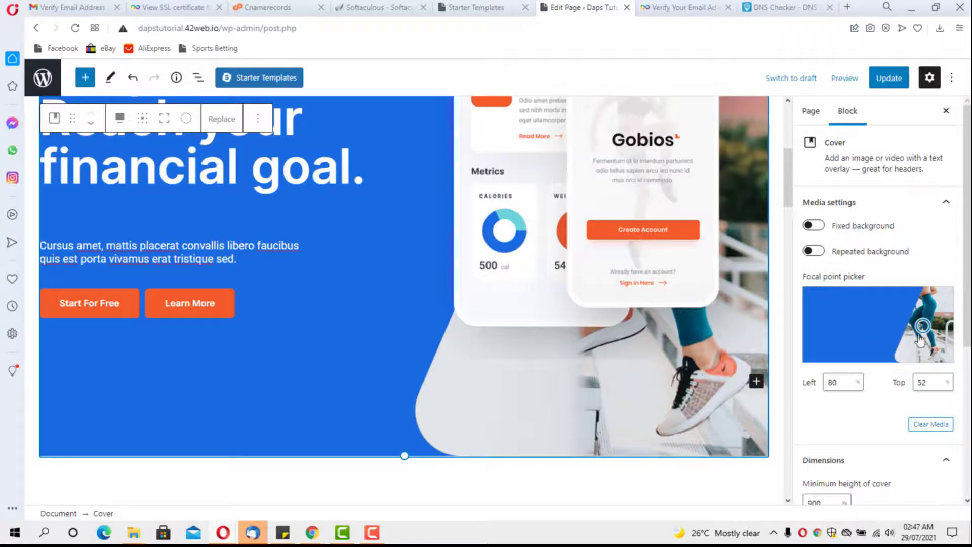
drag(922, 326, 925, 336)
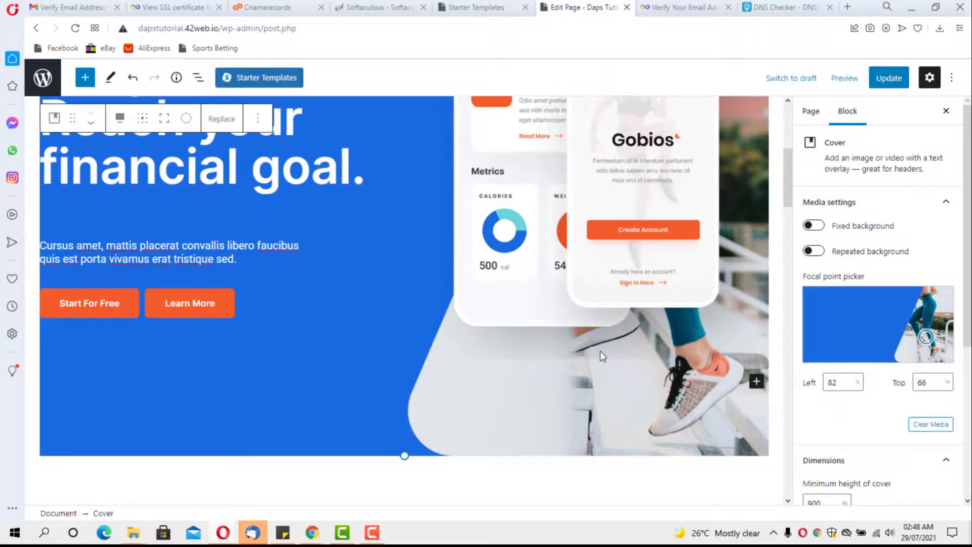
Step: Select the LOGOIPSUM image in the logo row and dismiss Replace, leaving the logo unchanged
scroll(600, 351, down, 5)
scroll(600, 351, up, 1)
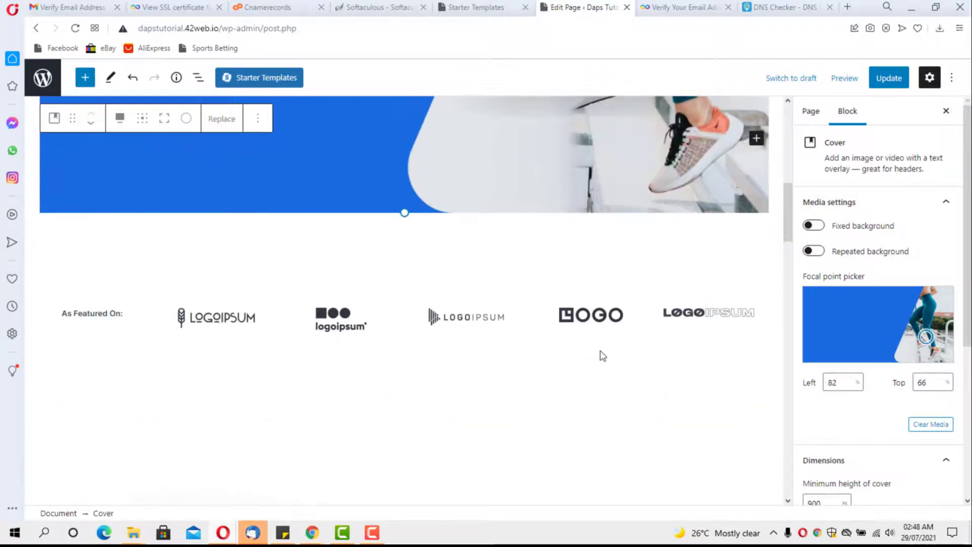
click(584, 318)
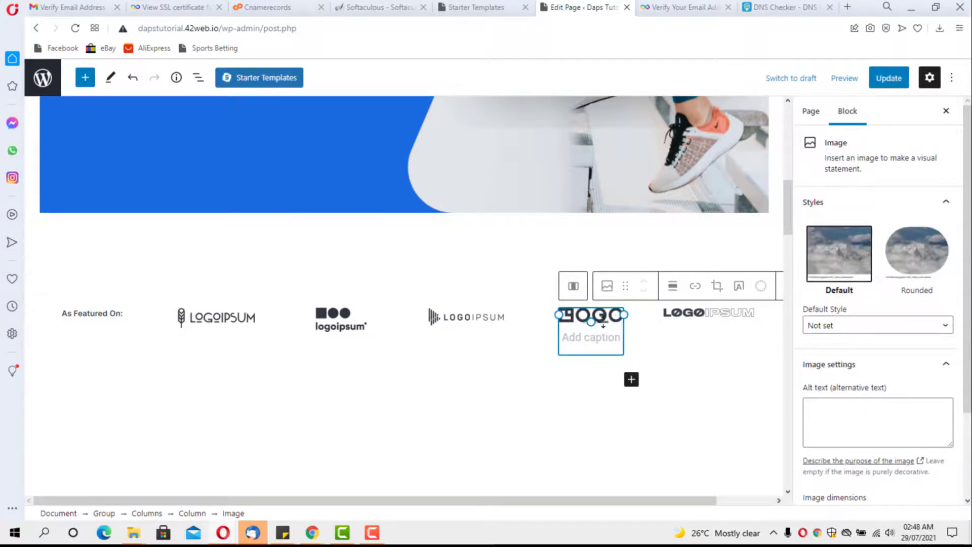
click(489, 319)
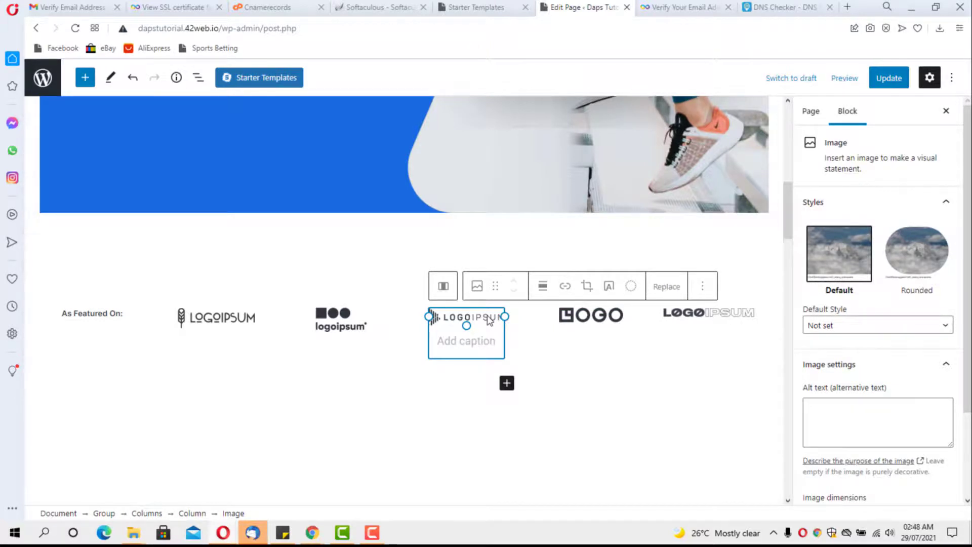
click(667, 288)
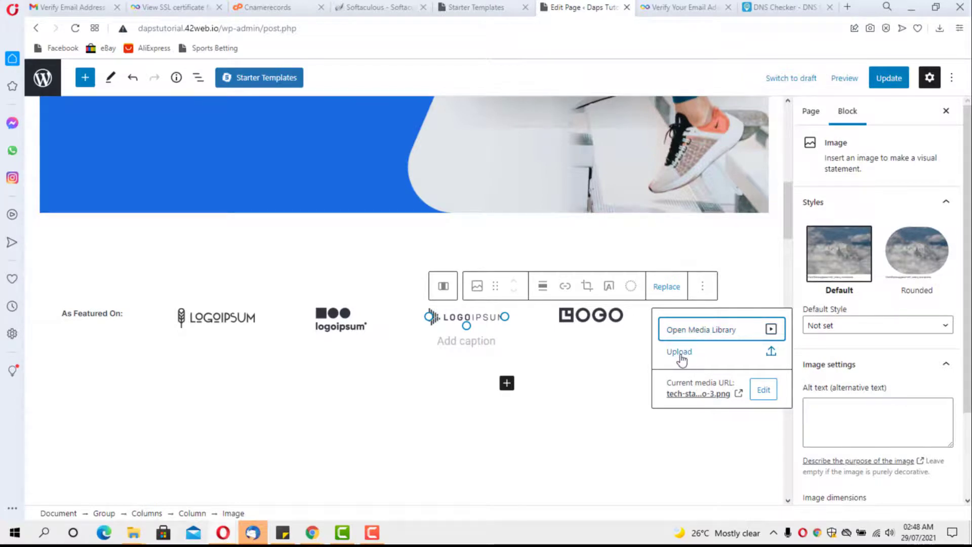
click(559, 423)
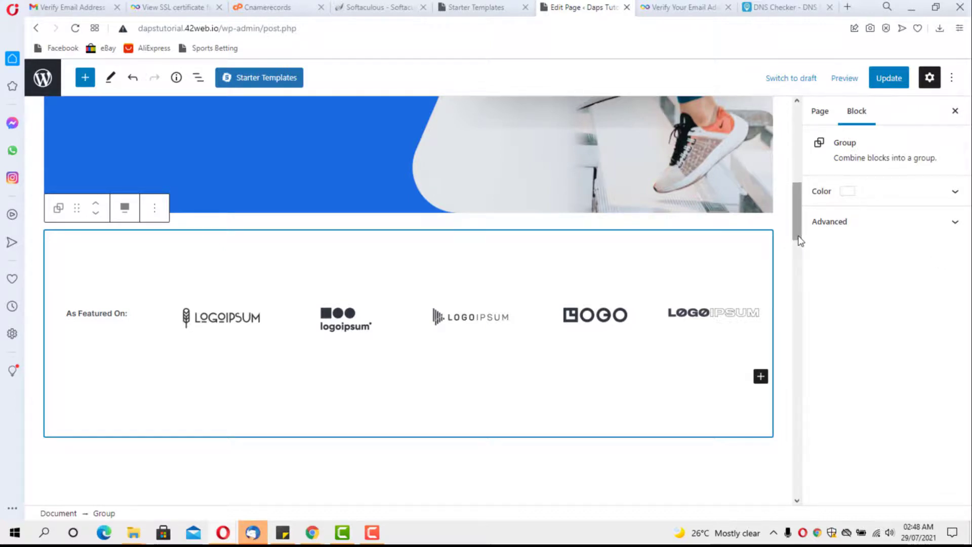
drag(800, 243, 807, 299)
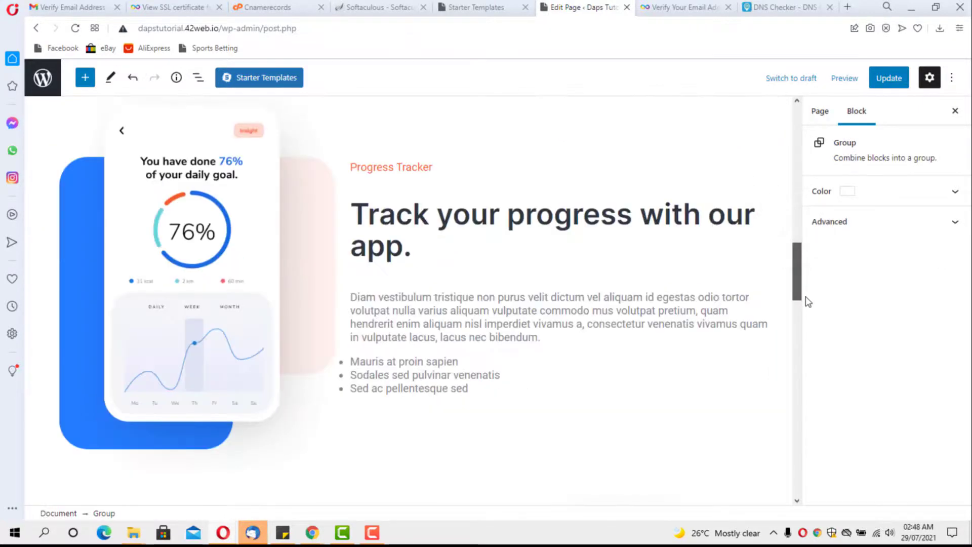
click(522, 323)
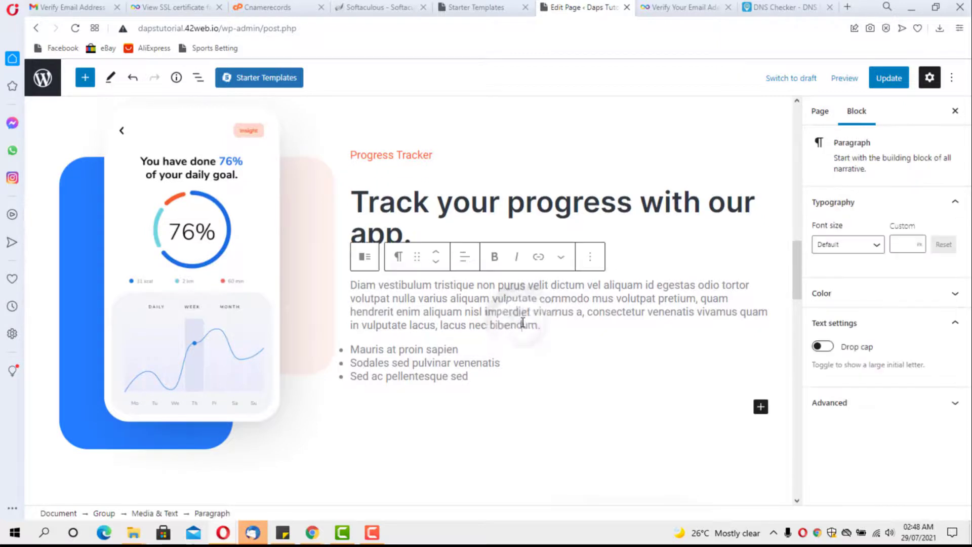
drag(560, 325, 445, 334)
click(232, 316)
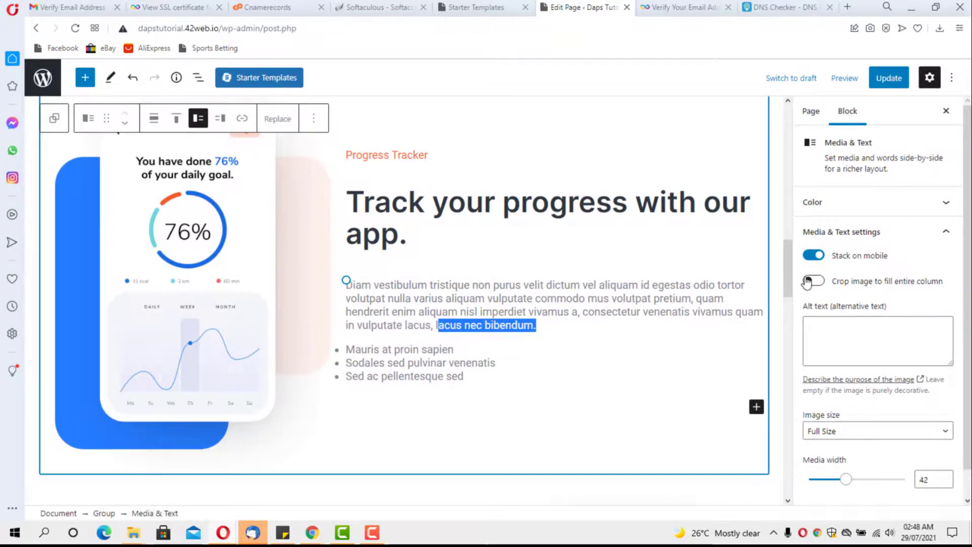
drag(788, 296, 788, 356)
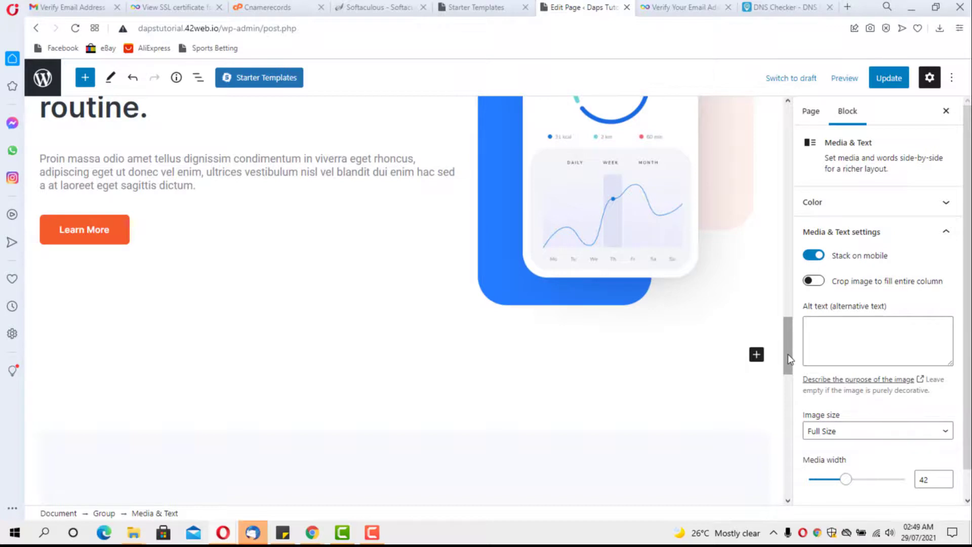
scroll(788, 354, up, 6)
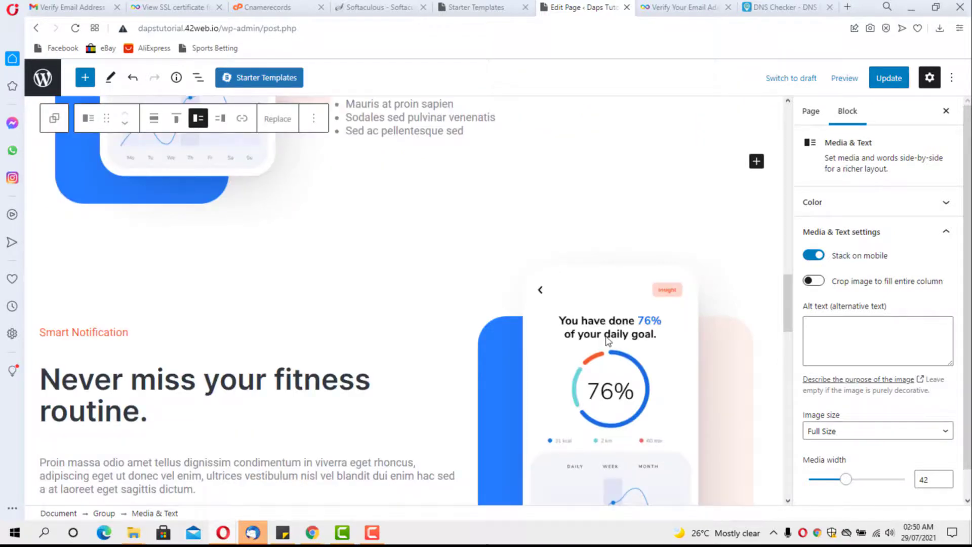
scroll(607, 340, up, 8)
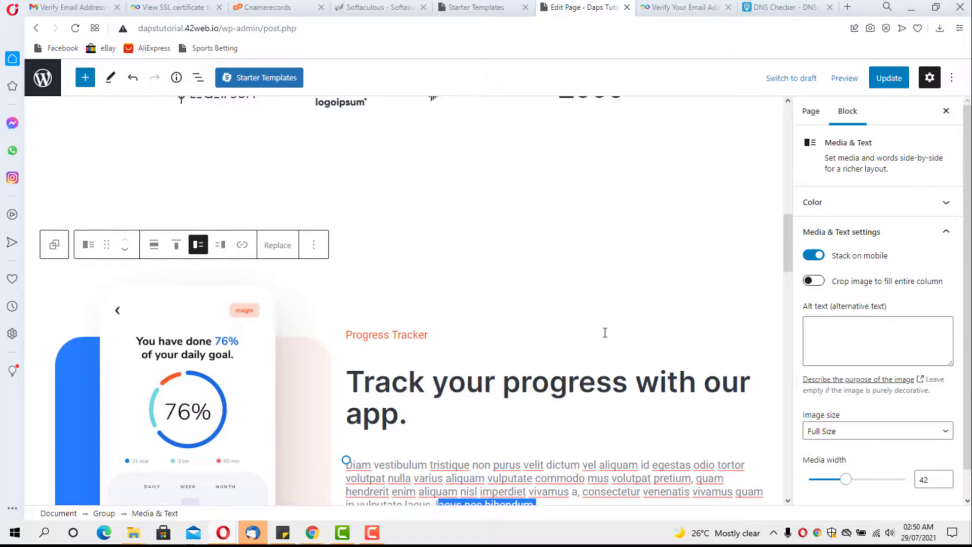
key(ctrl+Tab)
Step: Reload the dapstutorial.42web.io certificate page and scroll through the private key and certificate boxes
click(73, 31)
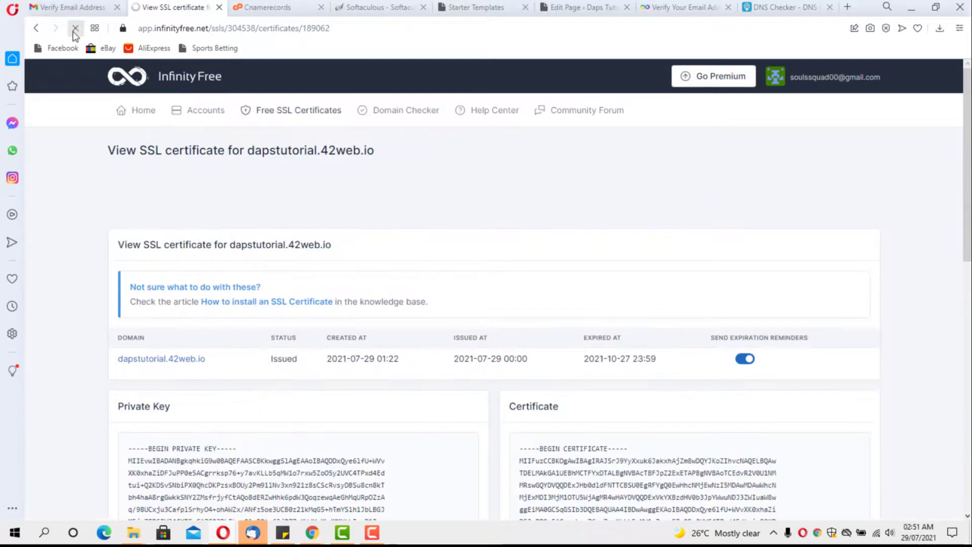
scroll(330, 175, down, 3)
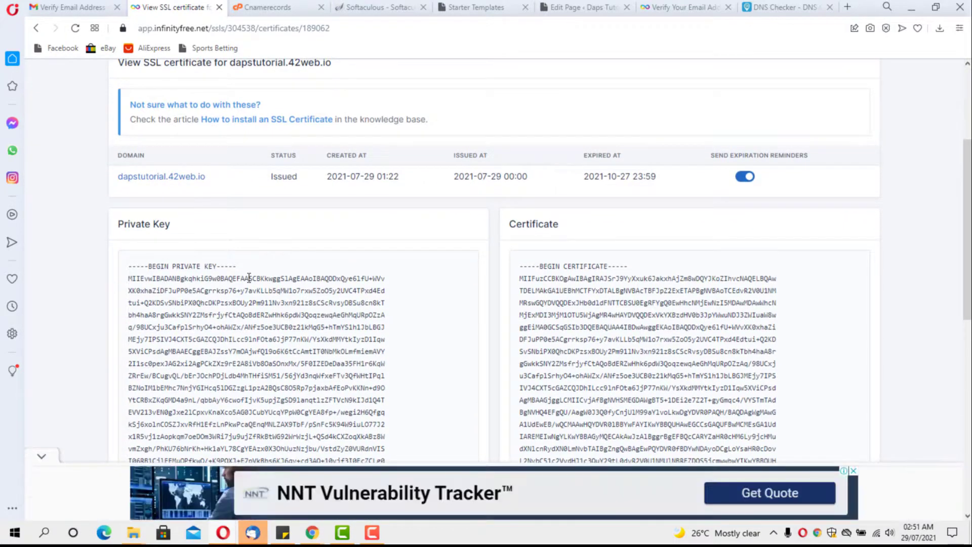
scroll(551, 292, down, 3)
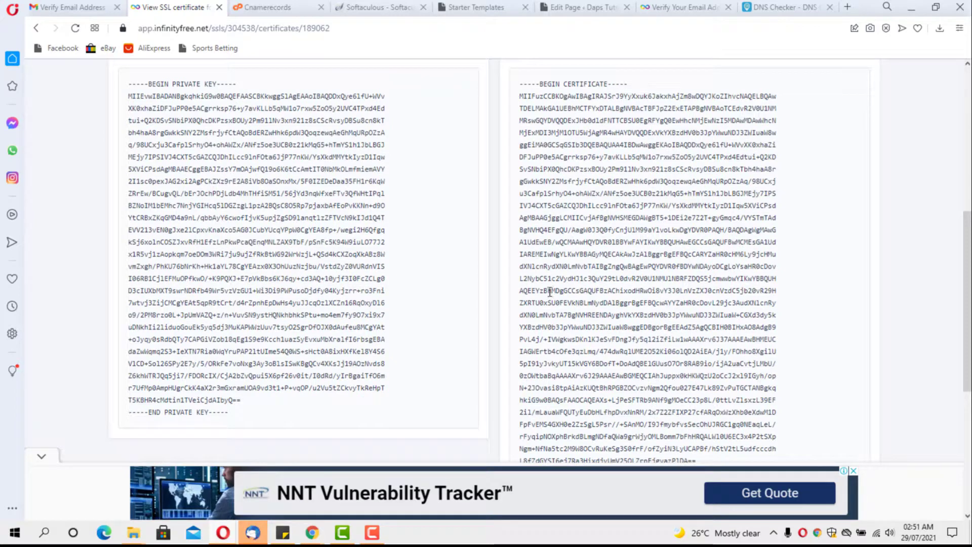
scroll(542, 291, up, 2)
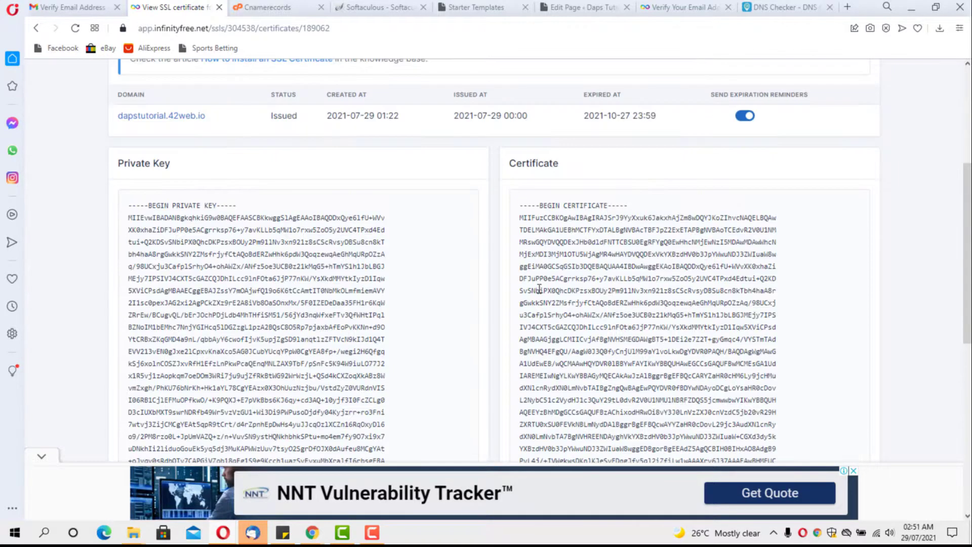
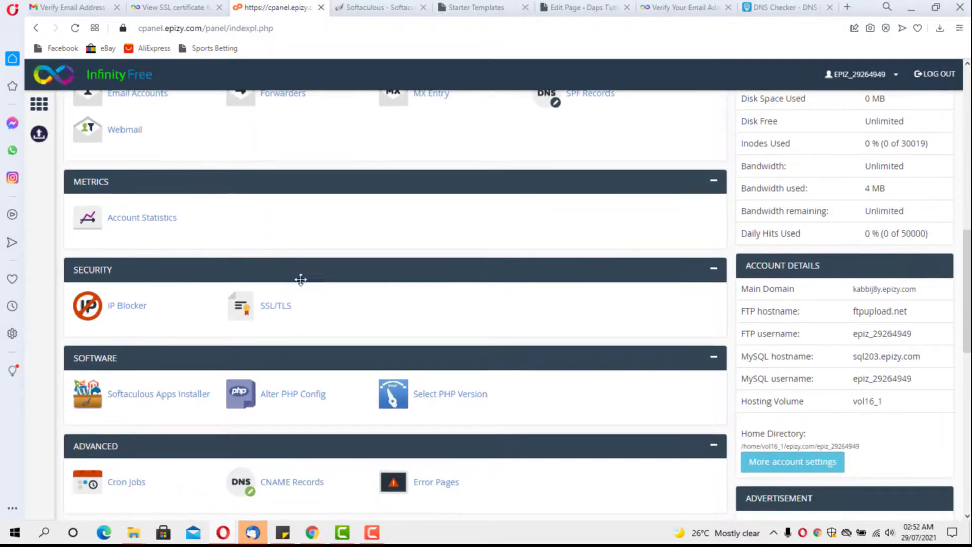
Step: Open the SSL/TLS manager from the control panel's Security section
click(277, 307)
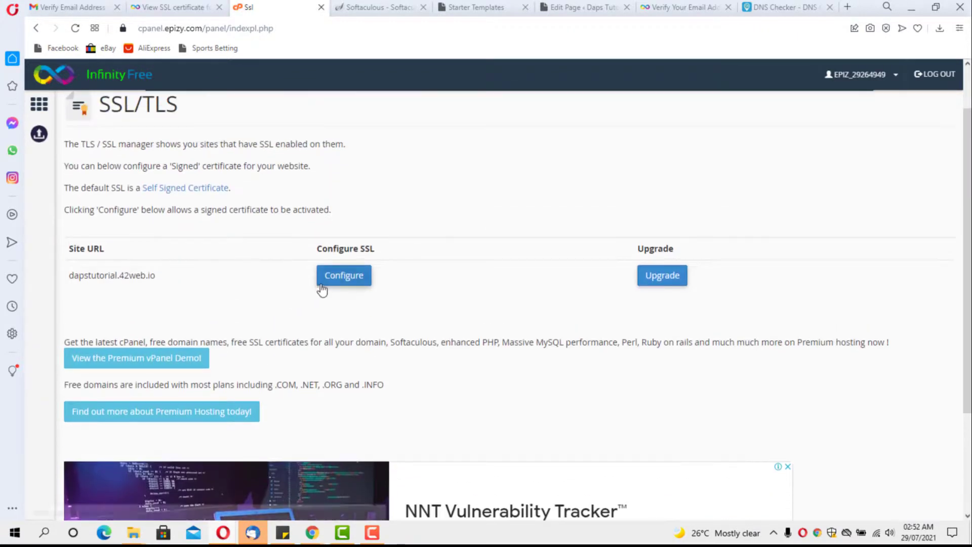
Step: Copy the issued private key into dapstutorial.42web.io's SSL configuration and upload it
click(337, 281)
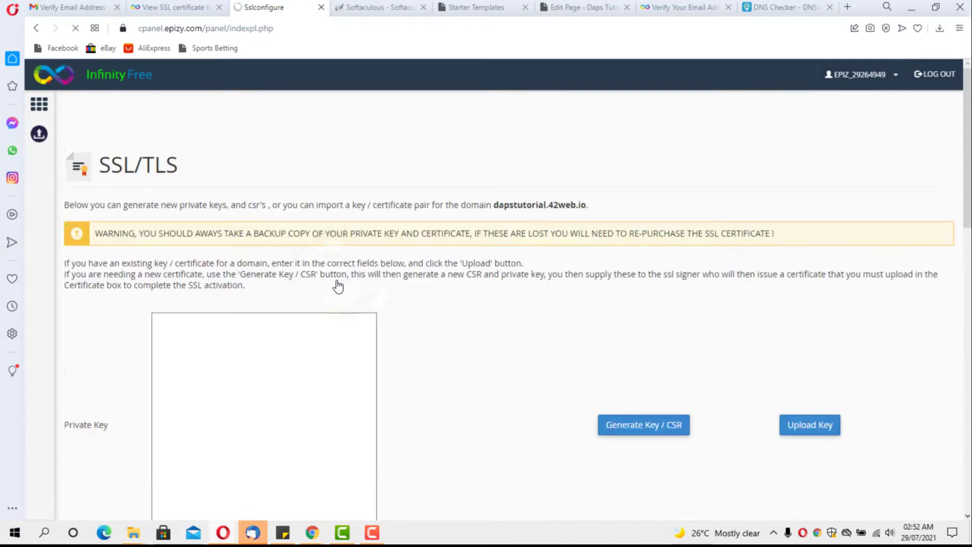
scroll(338, 287, down, 5)
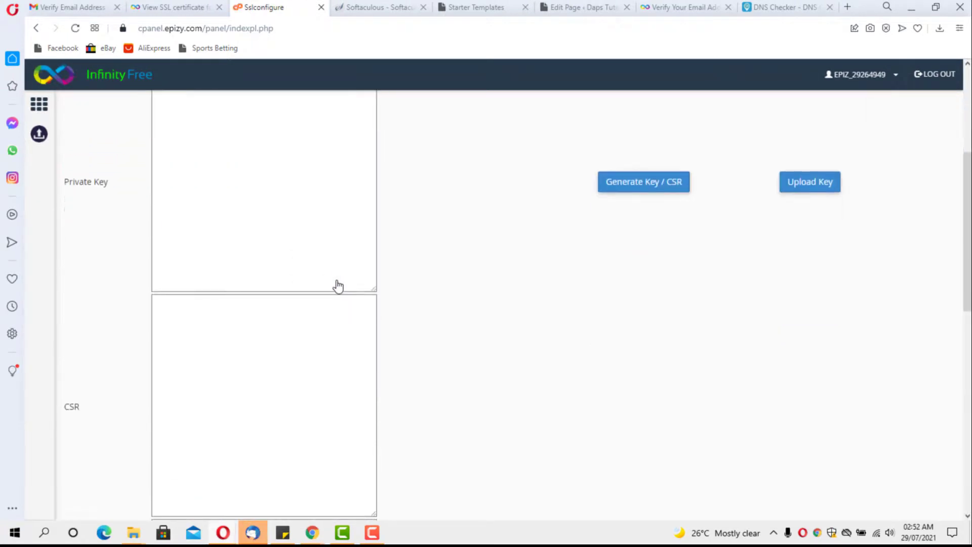
scroll(337, 285, up, 3)
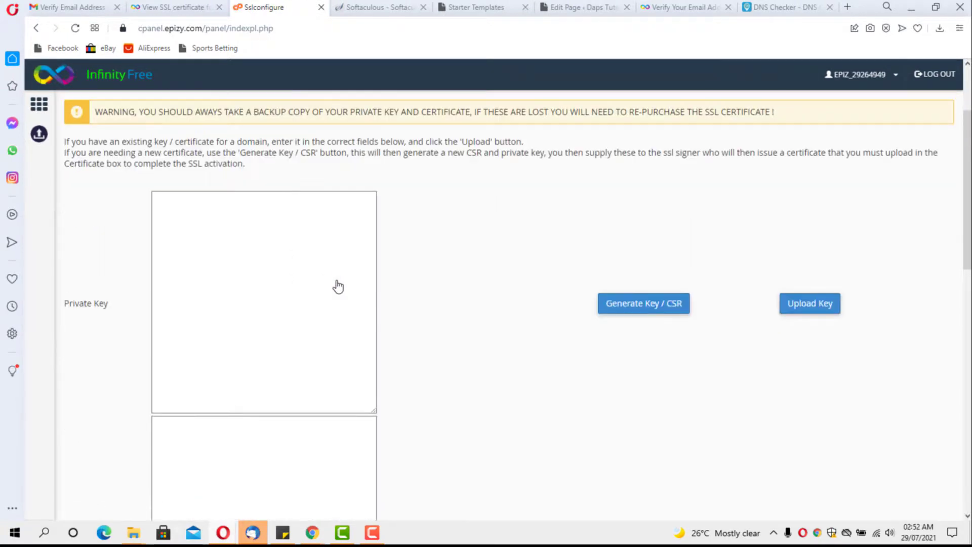
click(168, 5)
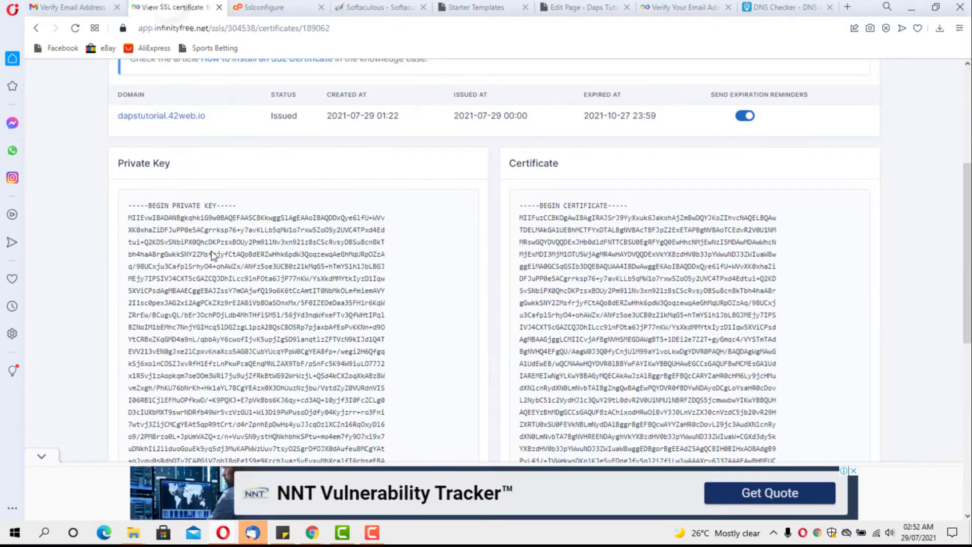
scroll(214, 250, down, 1)
click(214, 250)
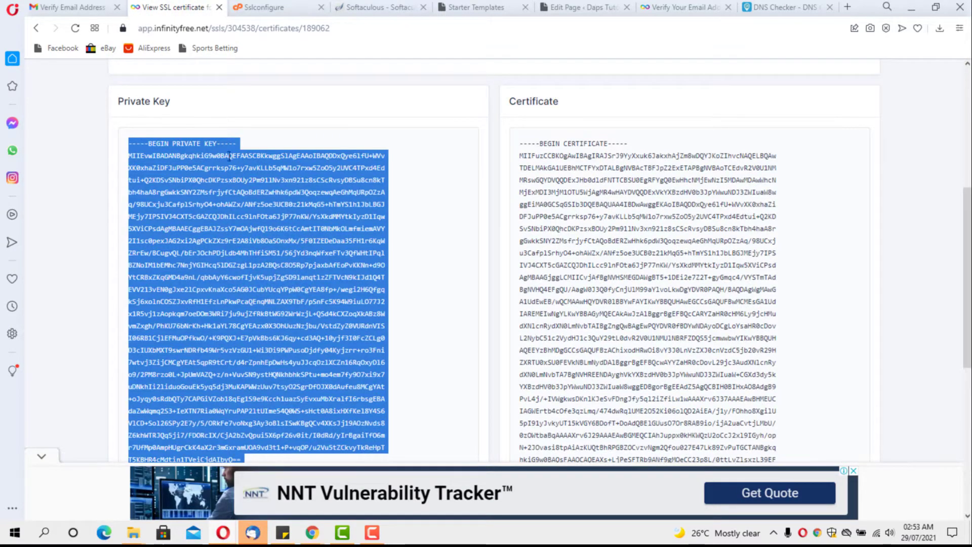
click(262, 9)
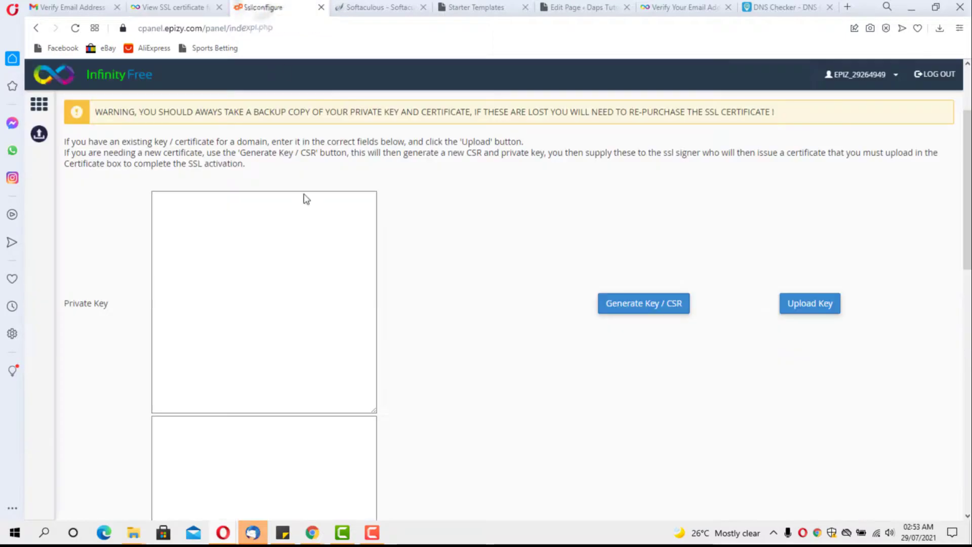
click(206, 258)
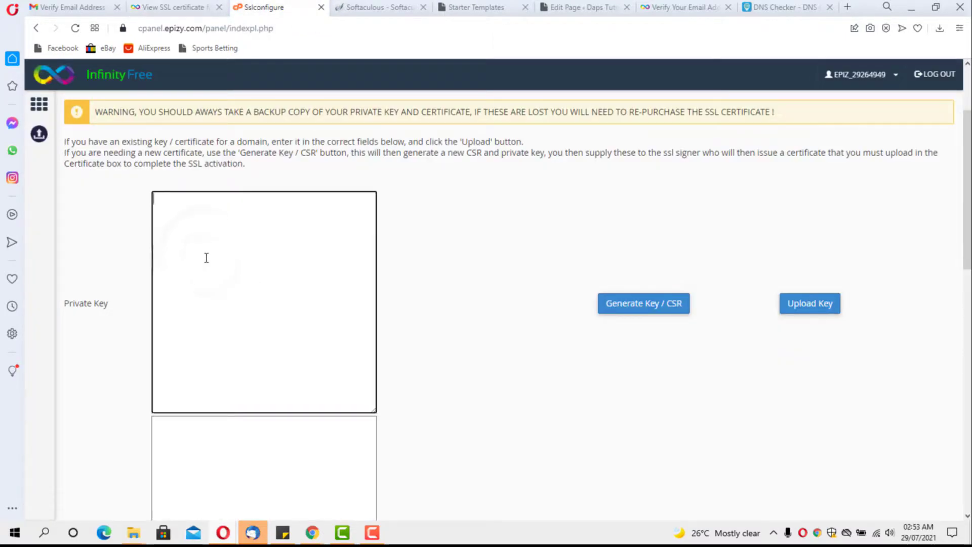
key(ctrl+v)
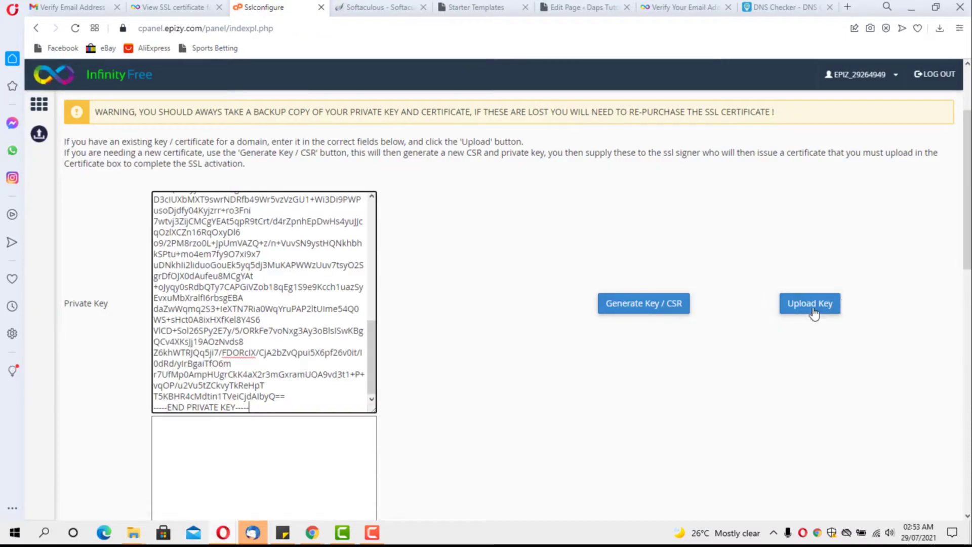
click(768, 312)
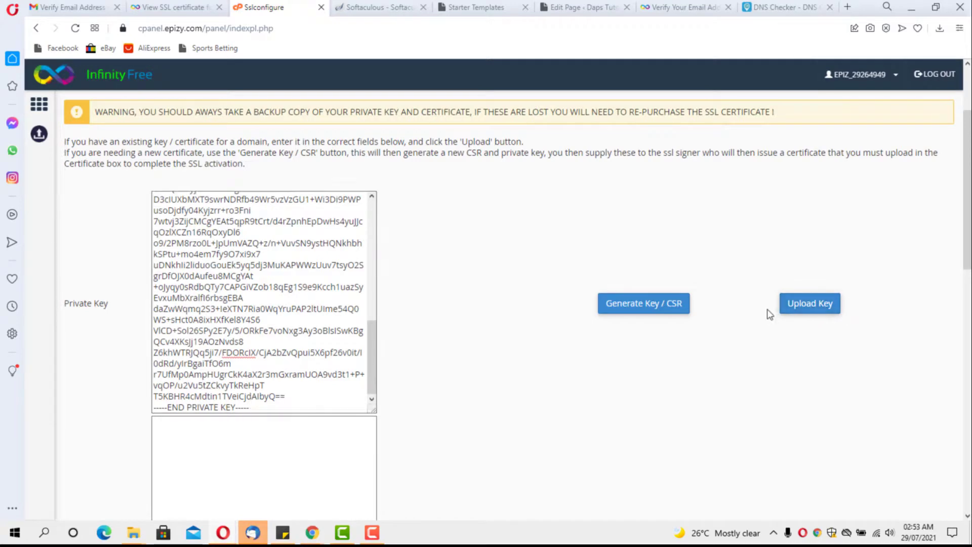
click(798, 310)
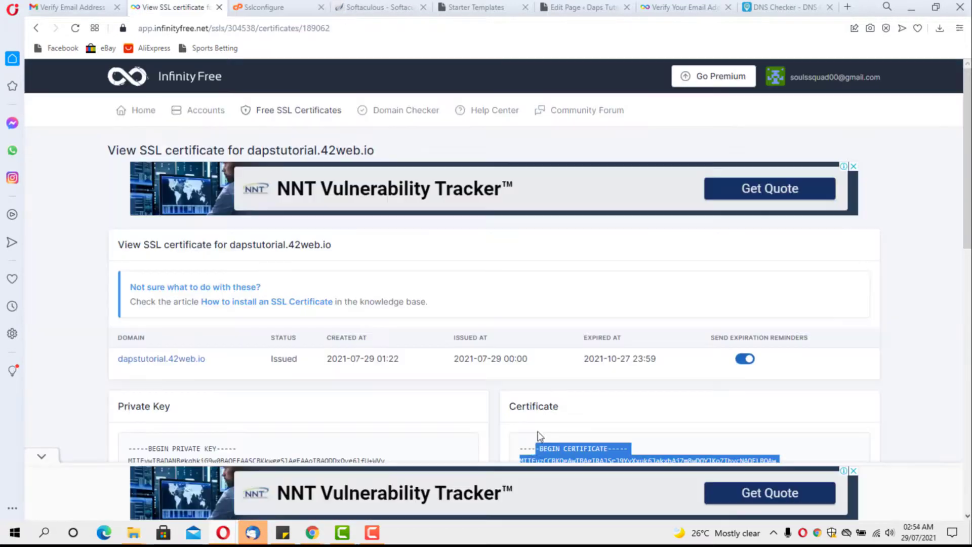
Step: Copy the full issued certificate text into the Certificate box and upload it
drag(540, 436, 525, 448)
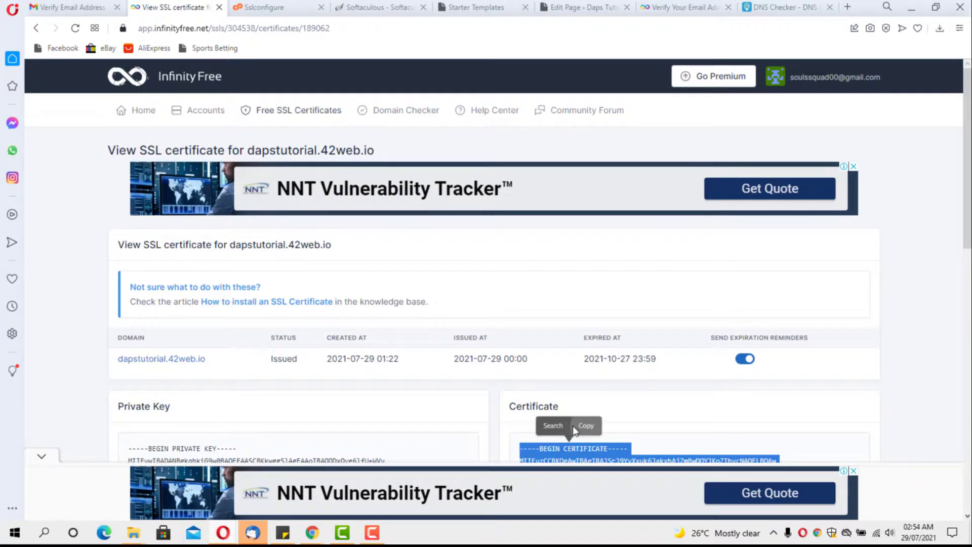
click(585, 424)
scroll(586, 426, down, 5)
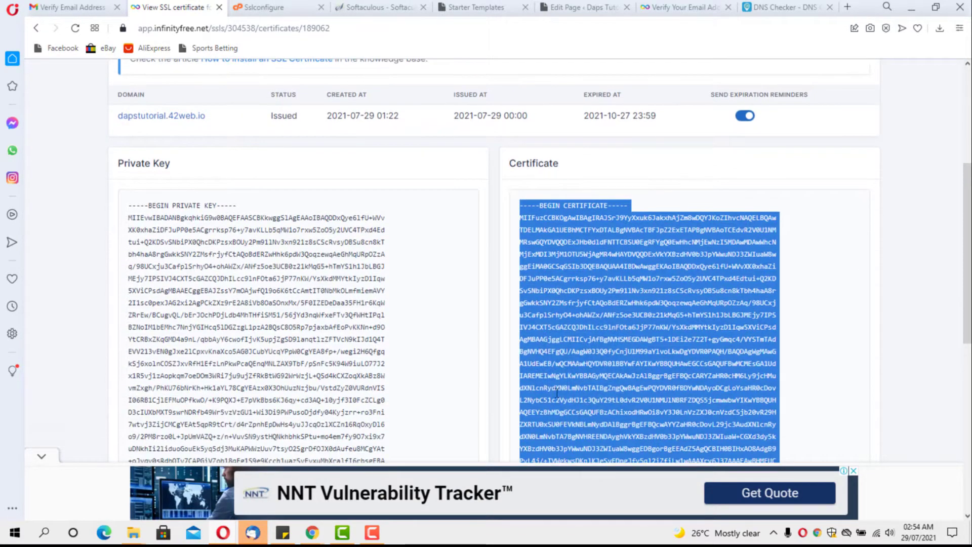
click(258, 7)
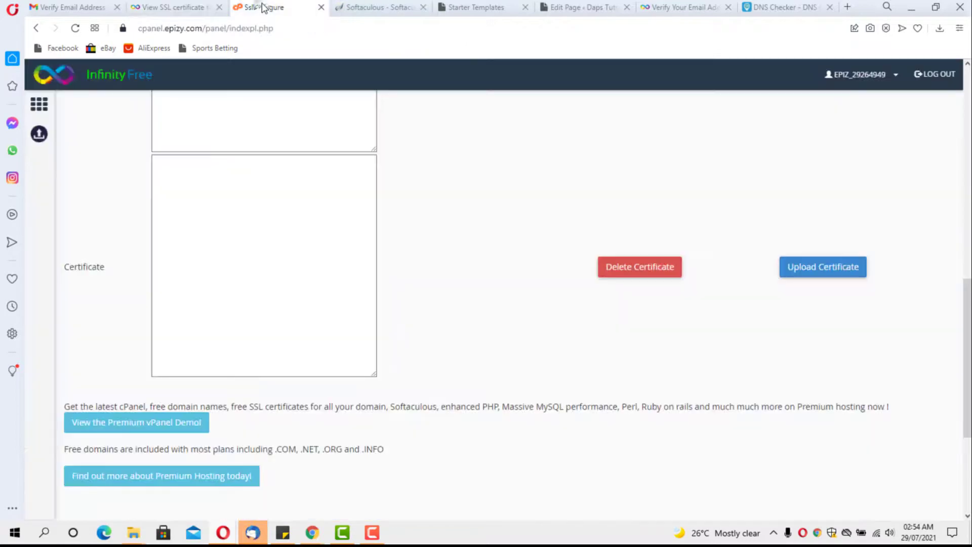
click(183, 201)
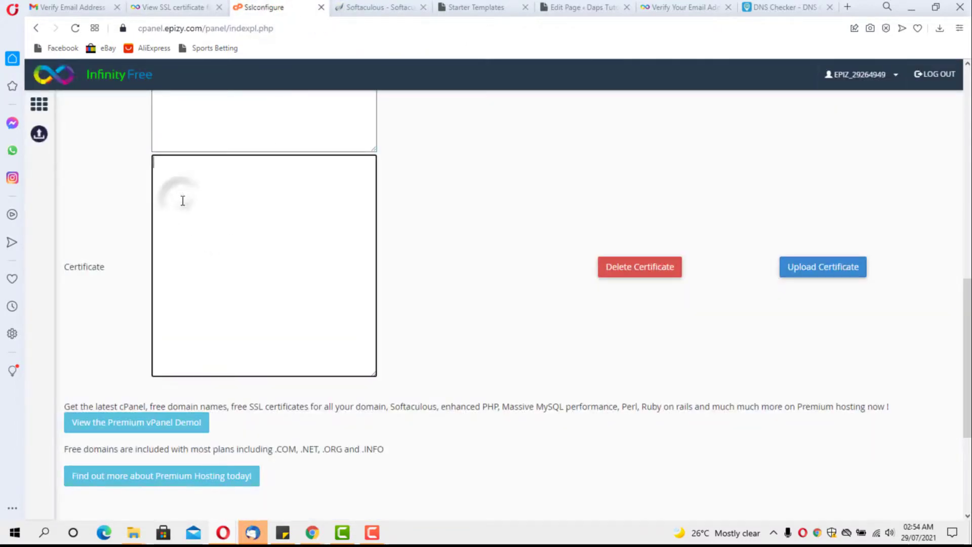
key(ctrl+v)
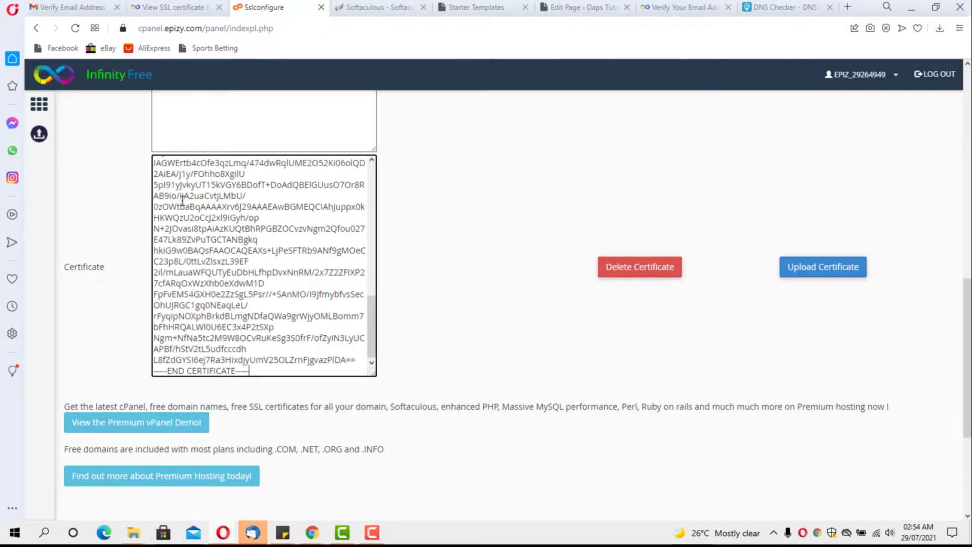
click(819, 273)
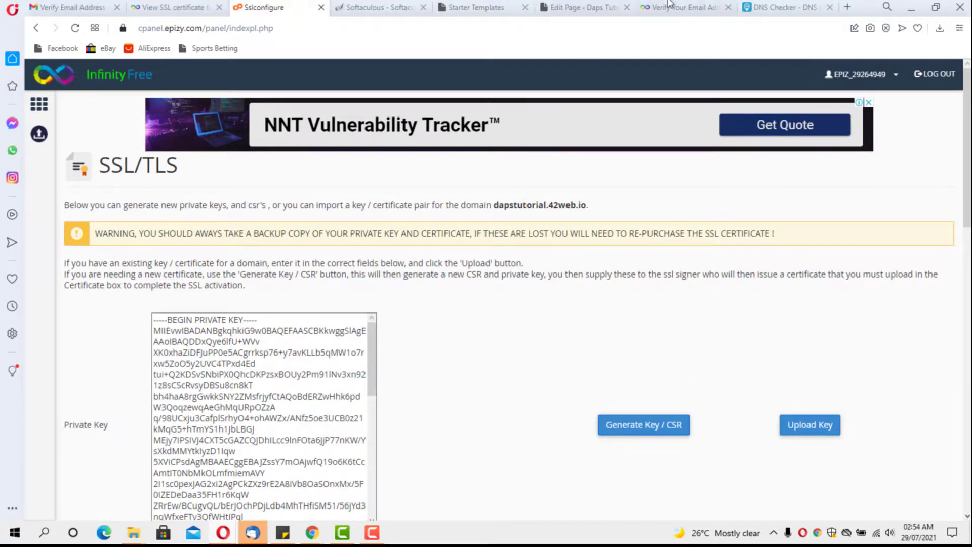
click(684, 8)
click(556, 8)
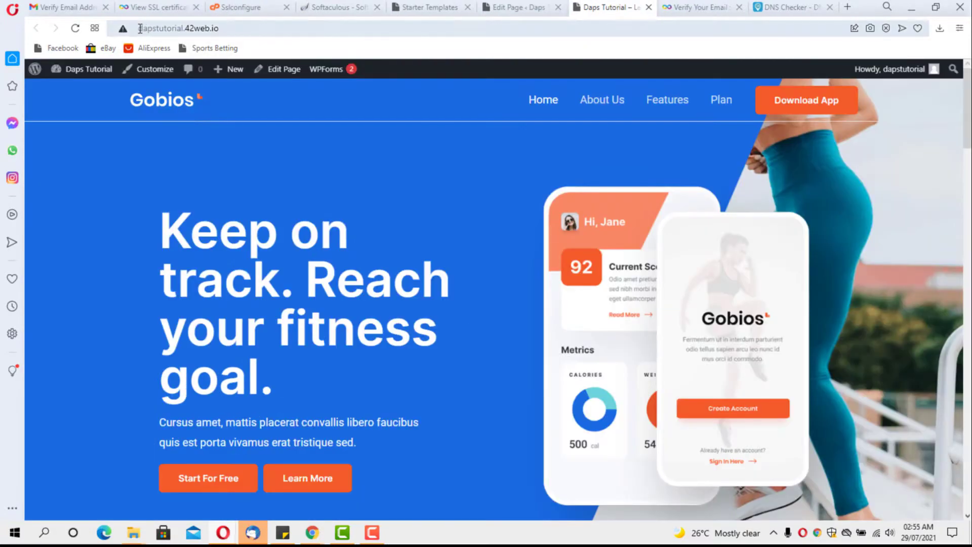
click(152, 29)
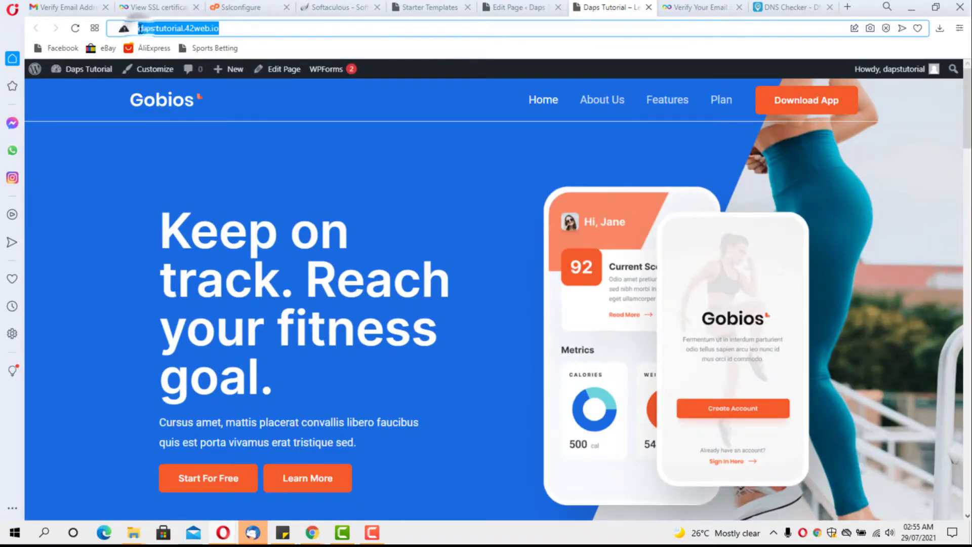
click(141, 29)
text(ht)
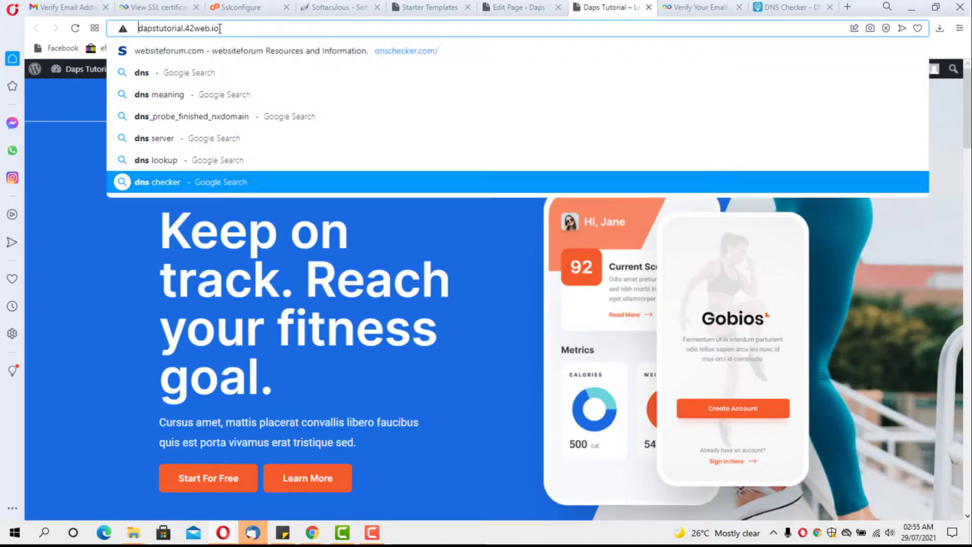
text(tp)
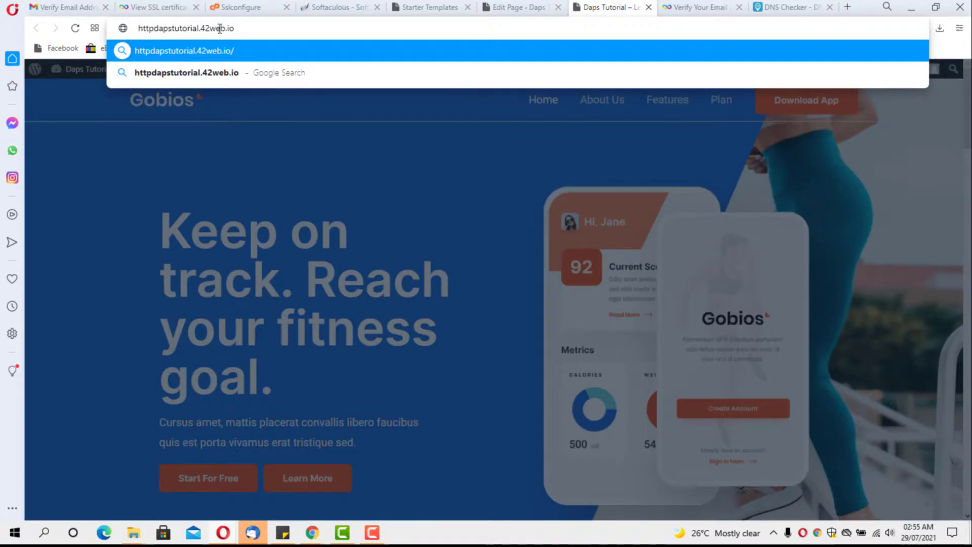
text(s)
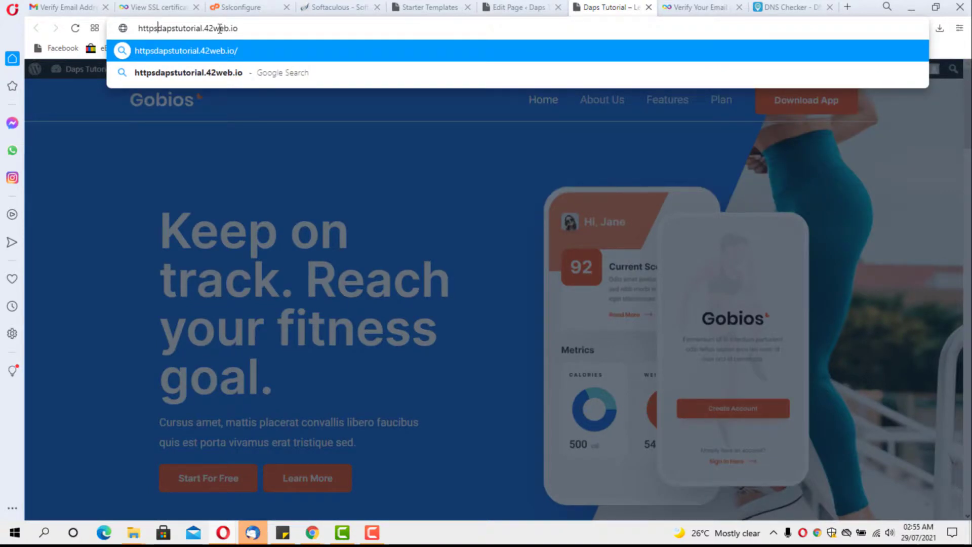
text(://)
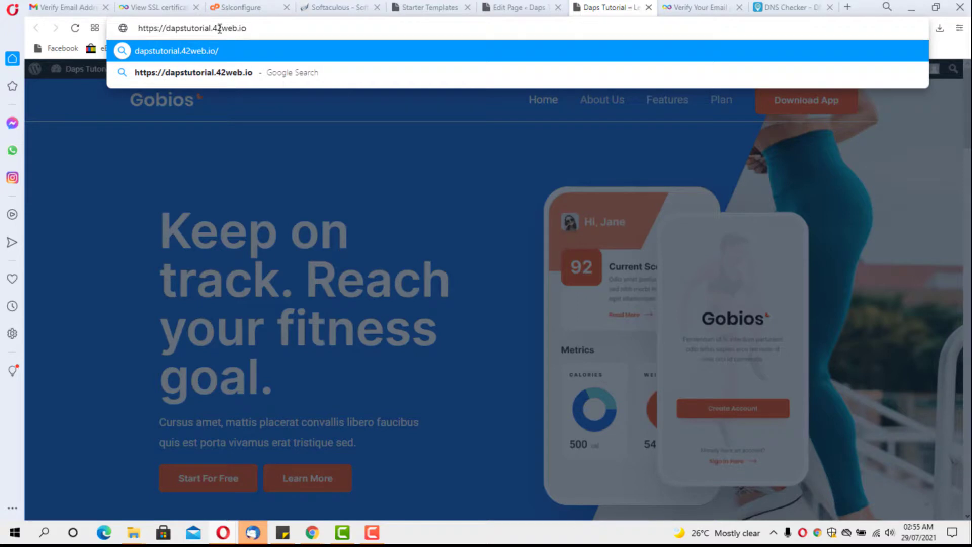
key(Escape)
key(Return)
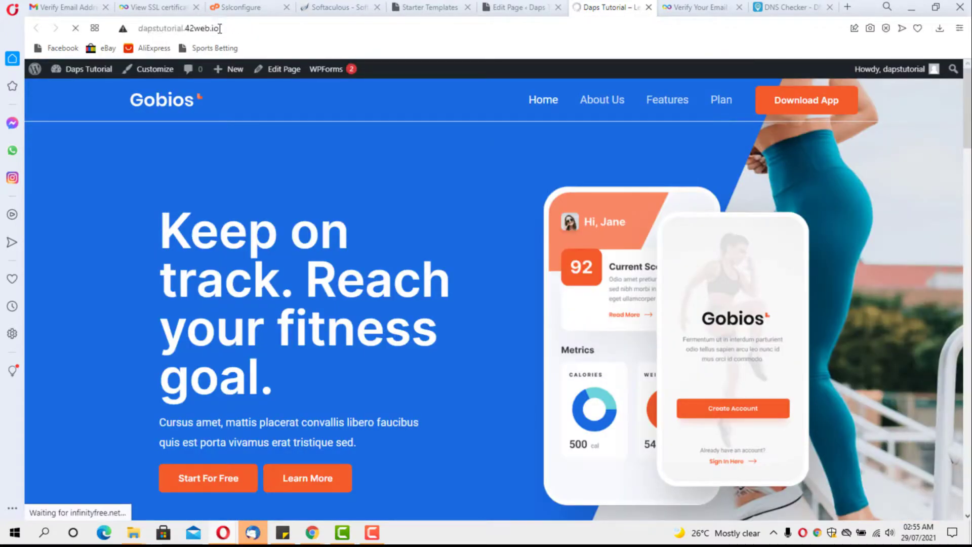